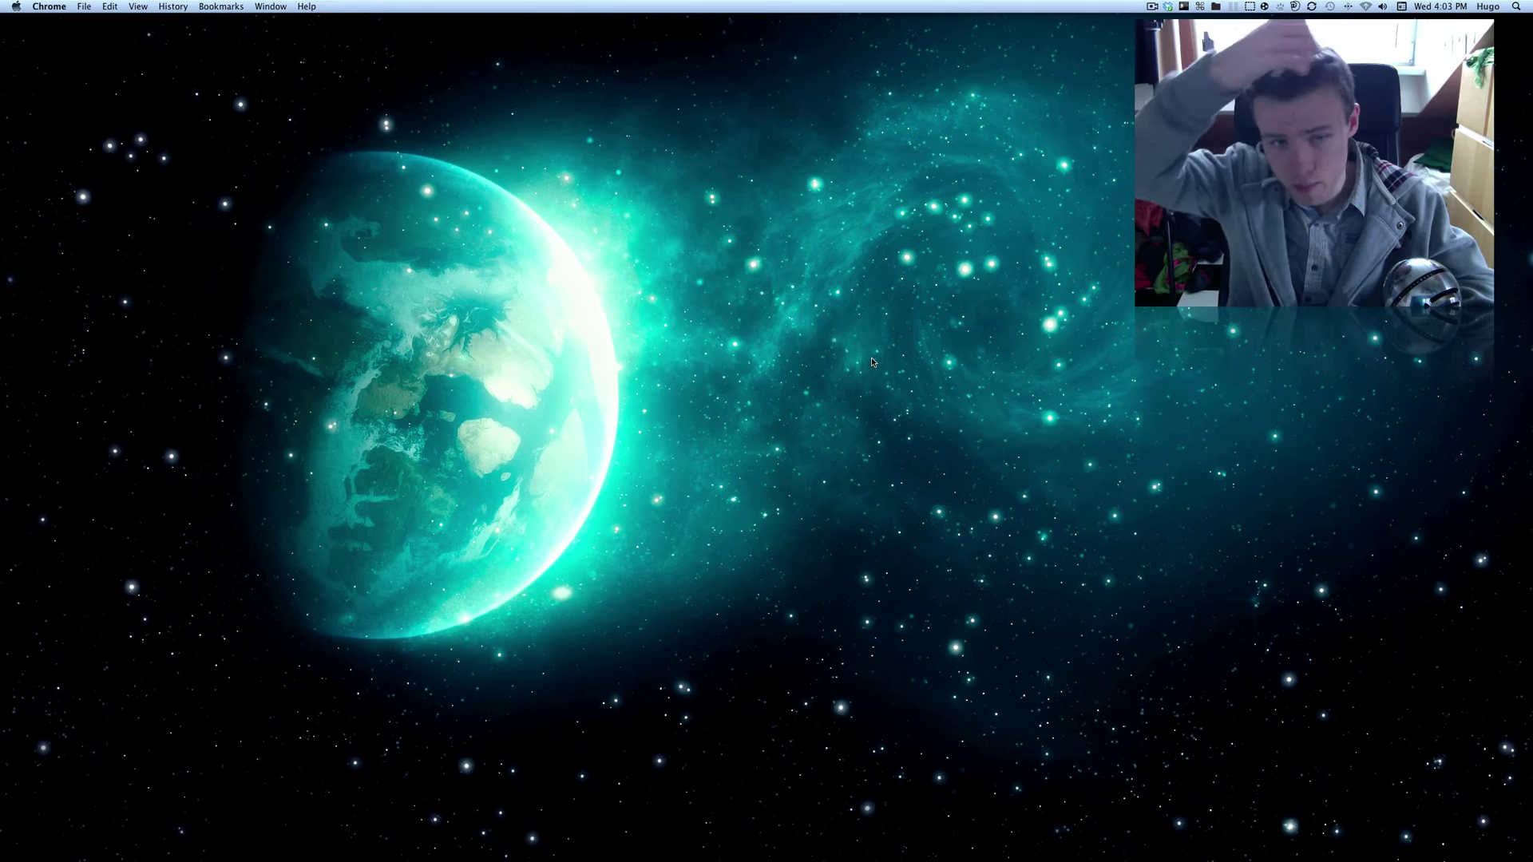
# Step: Restore the minimized Chrome window showing the deviantART Galaxy X wallpaper page
pyautogui.moveTo(691, 858)
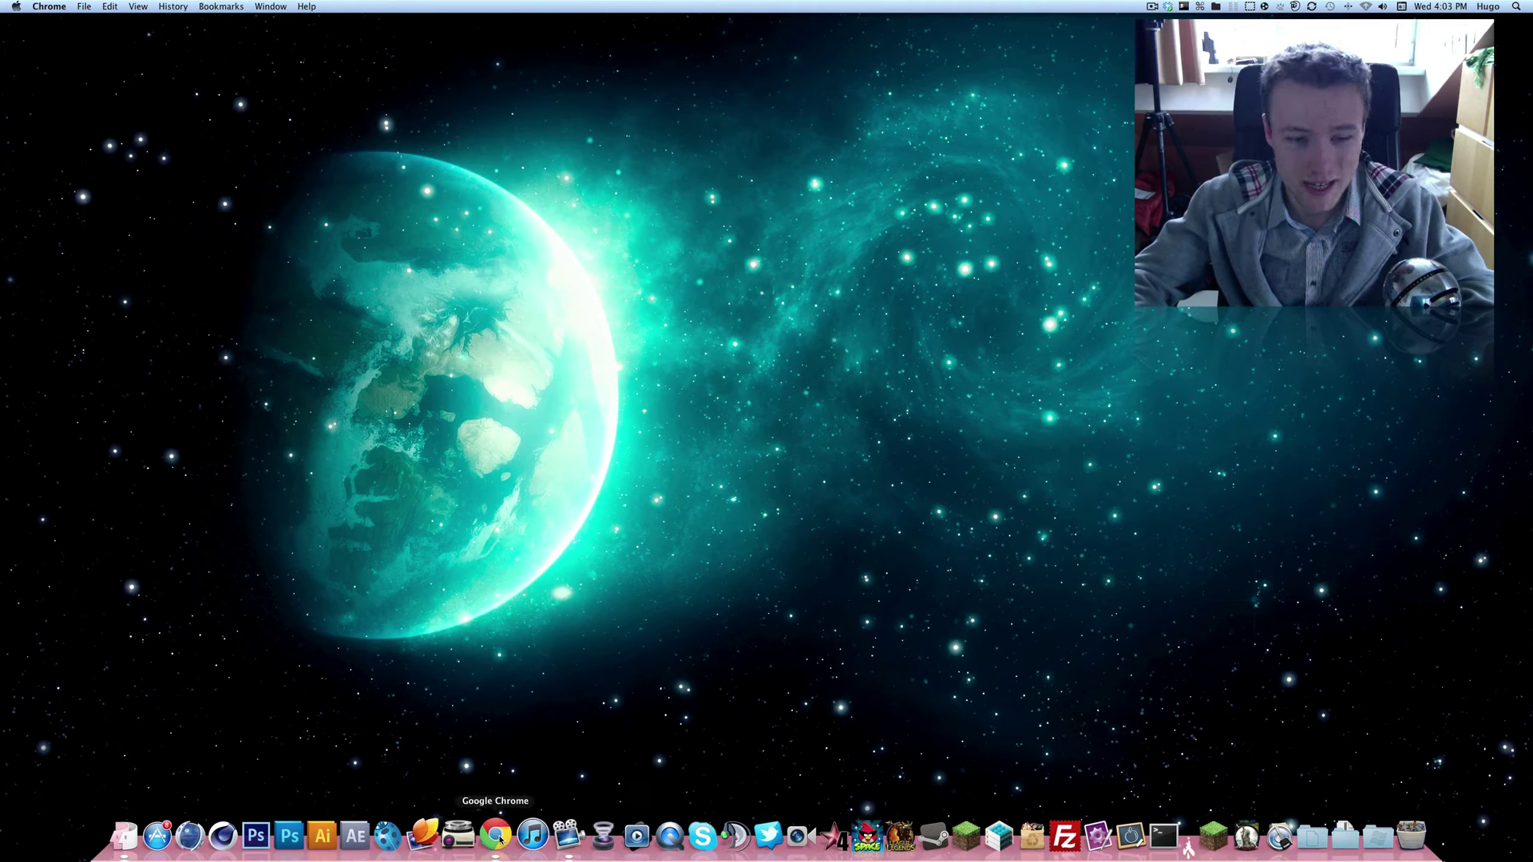
pyautogui.click(496, 836)
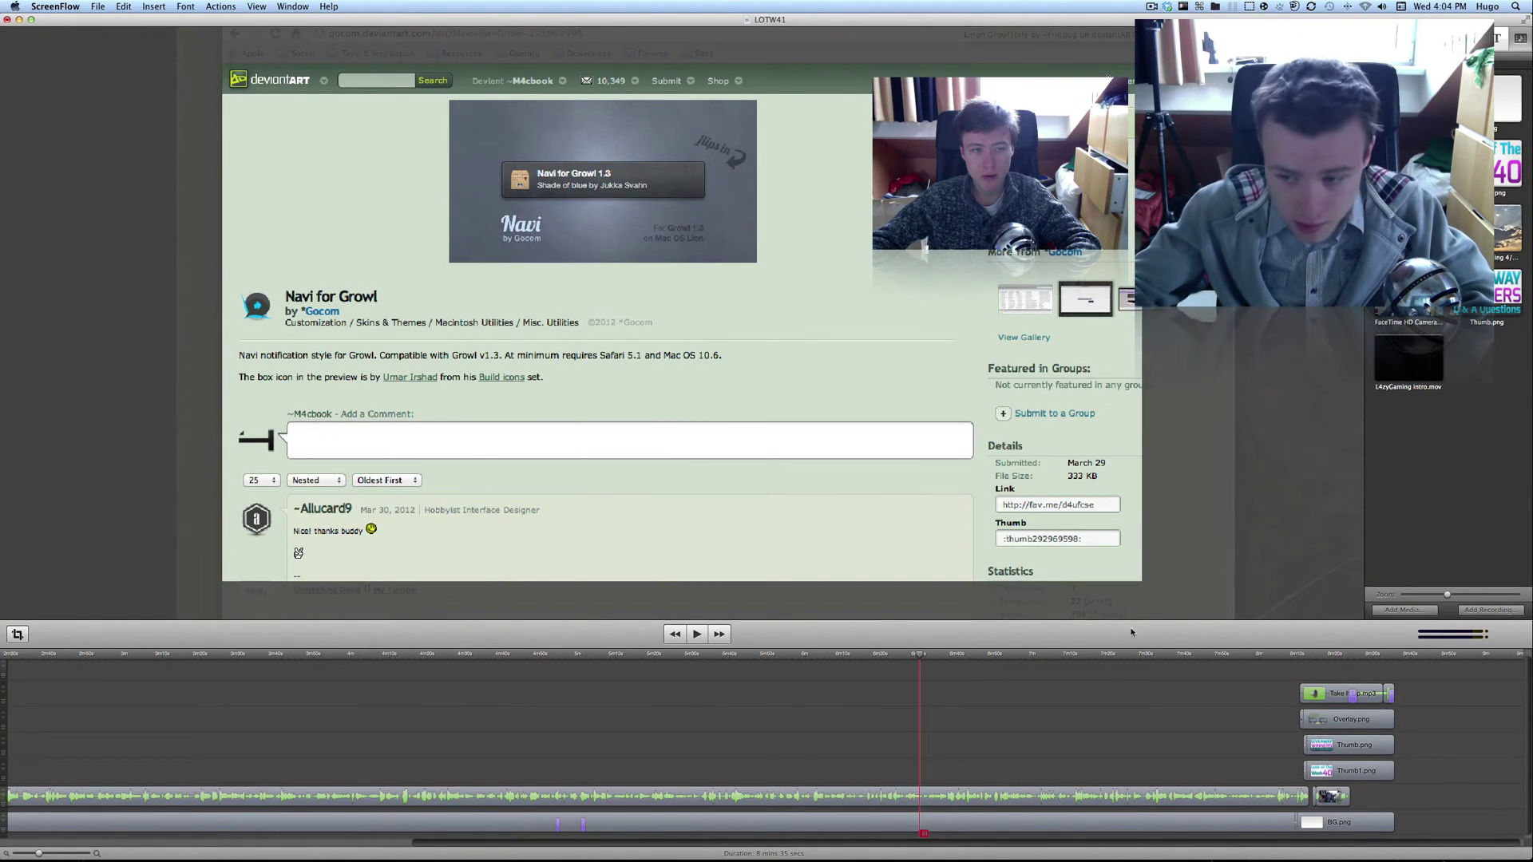
# Step: Move the playhead to the LOTW41 end card, opening and cancelling the export settings
pyautogui.click(1314, 651)
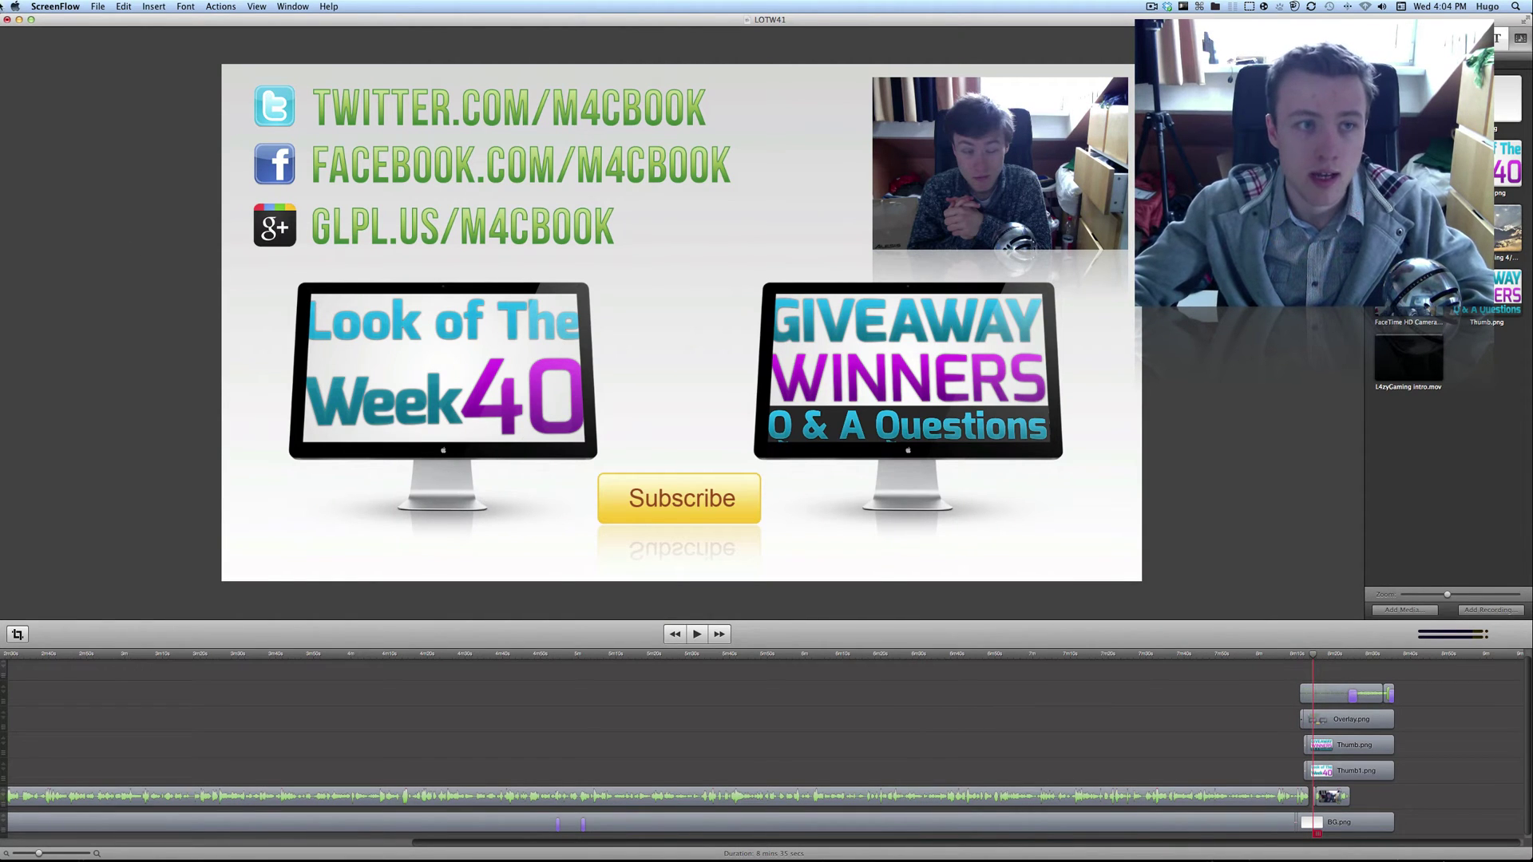
pyautogui.click(96, 8)
pyautogui.click(120, 186)
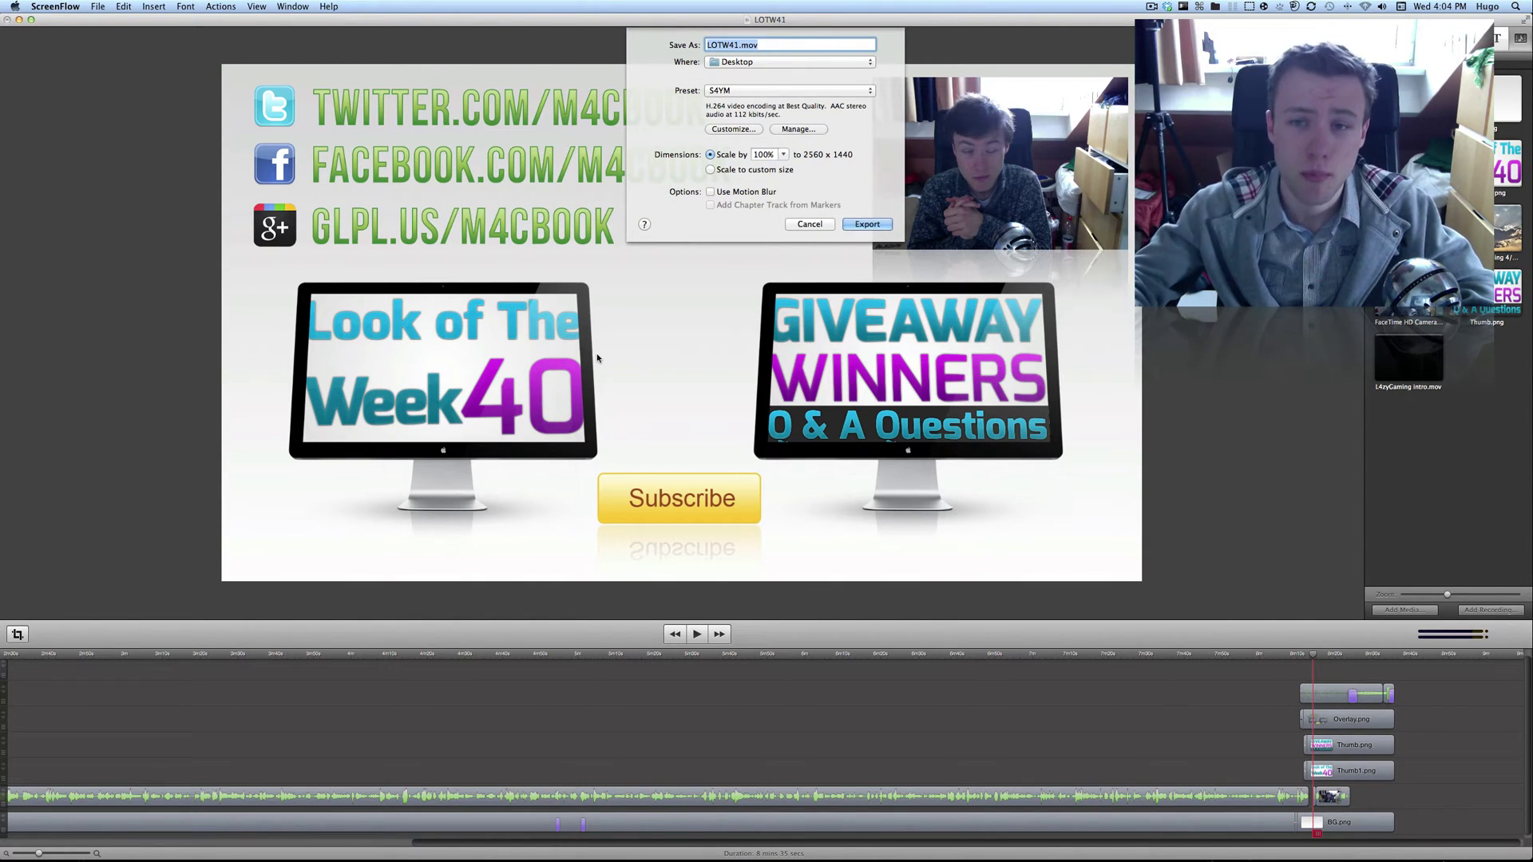
pyautogui.click(805, 223)
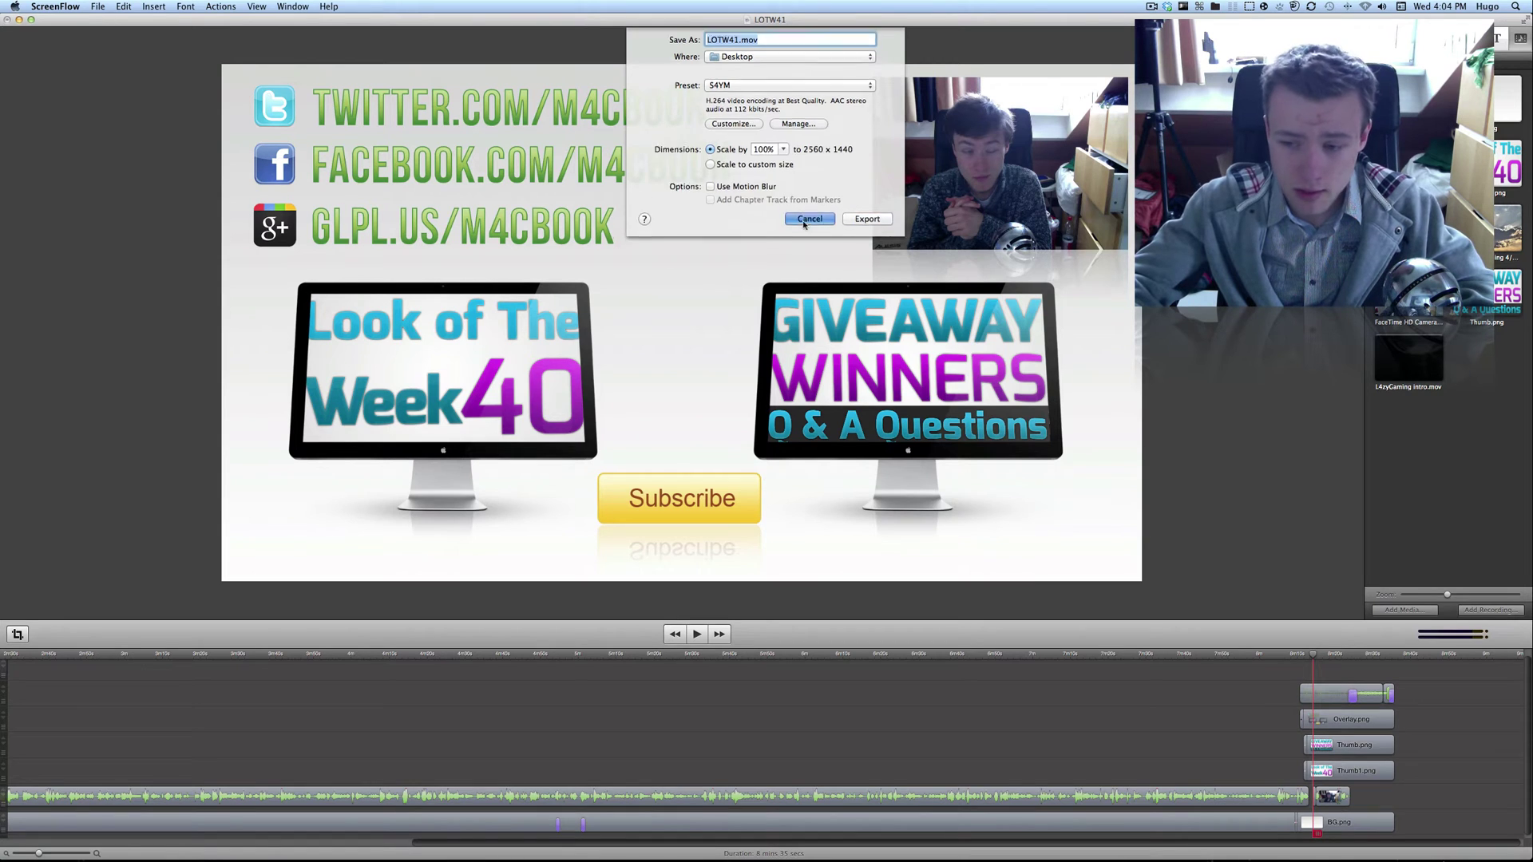
pyautogui.click(1335, 654)
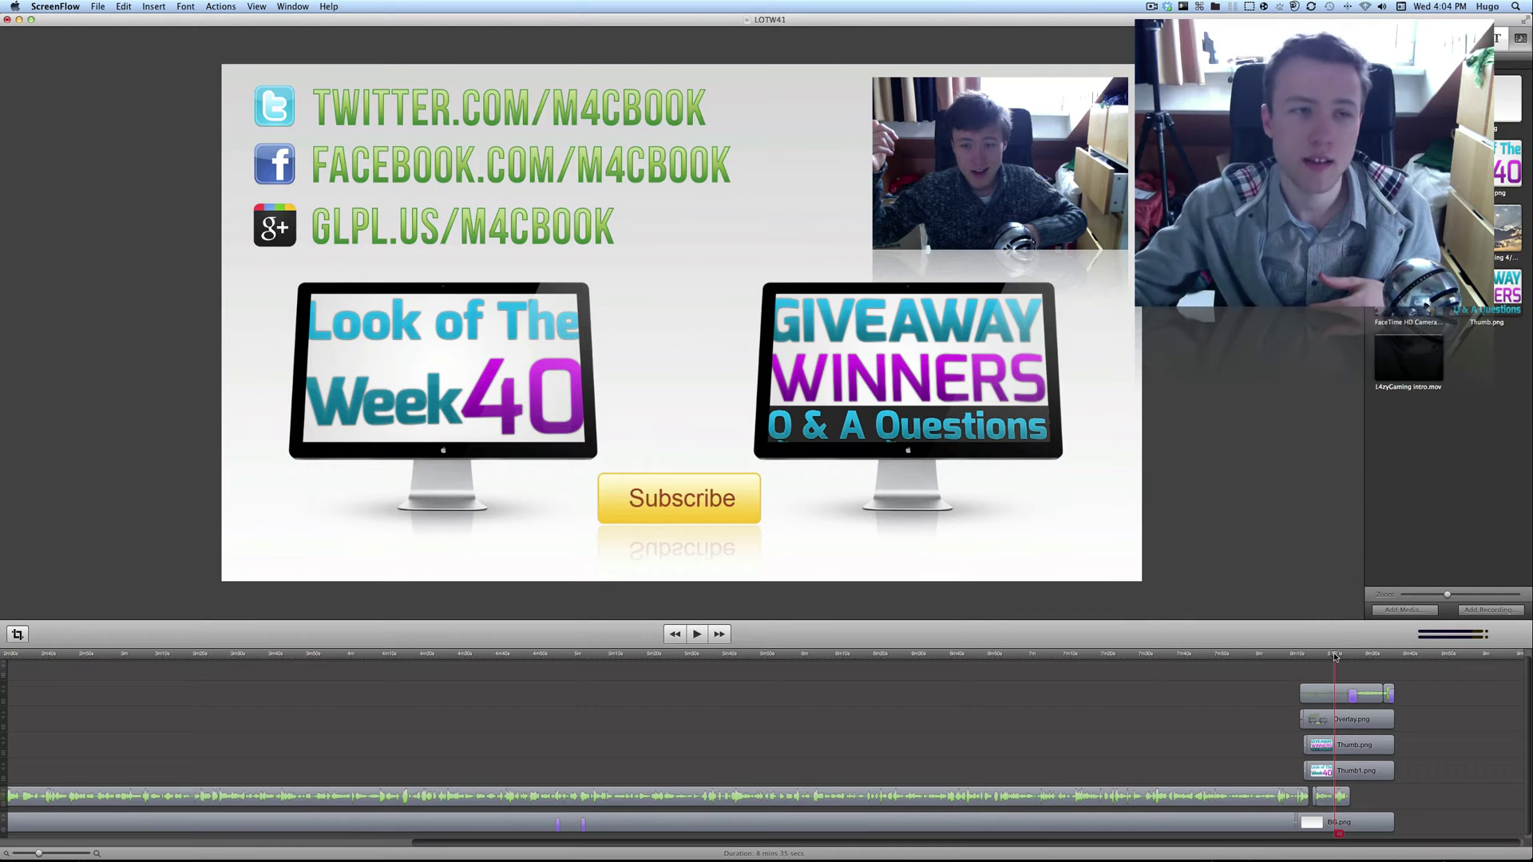
# Step: Minimize ScreenFlow and open Display Preferences from the desktop's Camouflage menu
pyautogui.click(17, 20)
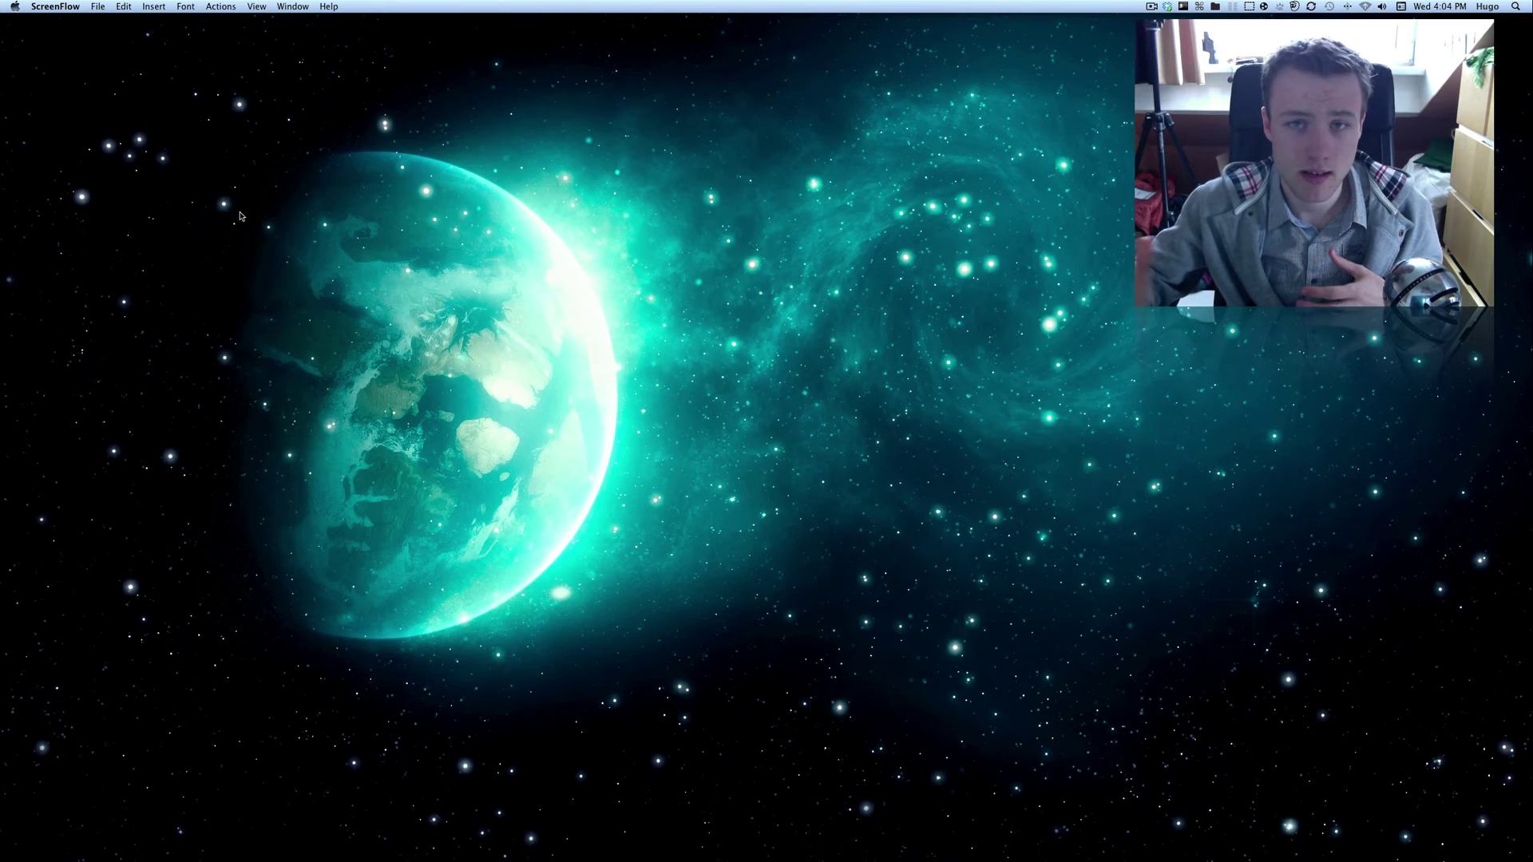
pyautogui.rightClick(439, 390)
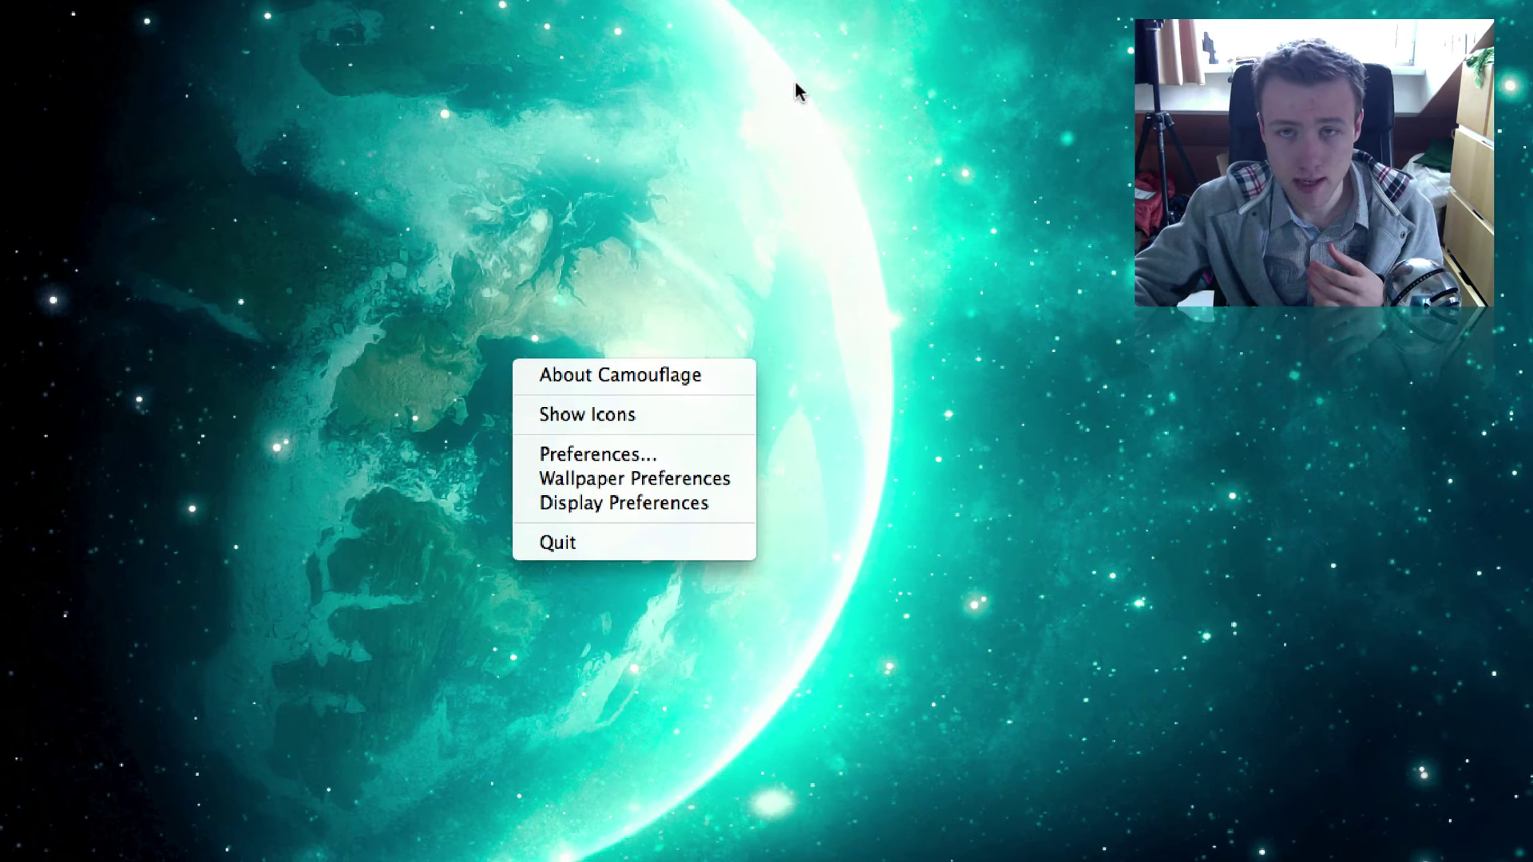
pyautogui.click(631, 503)
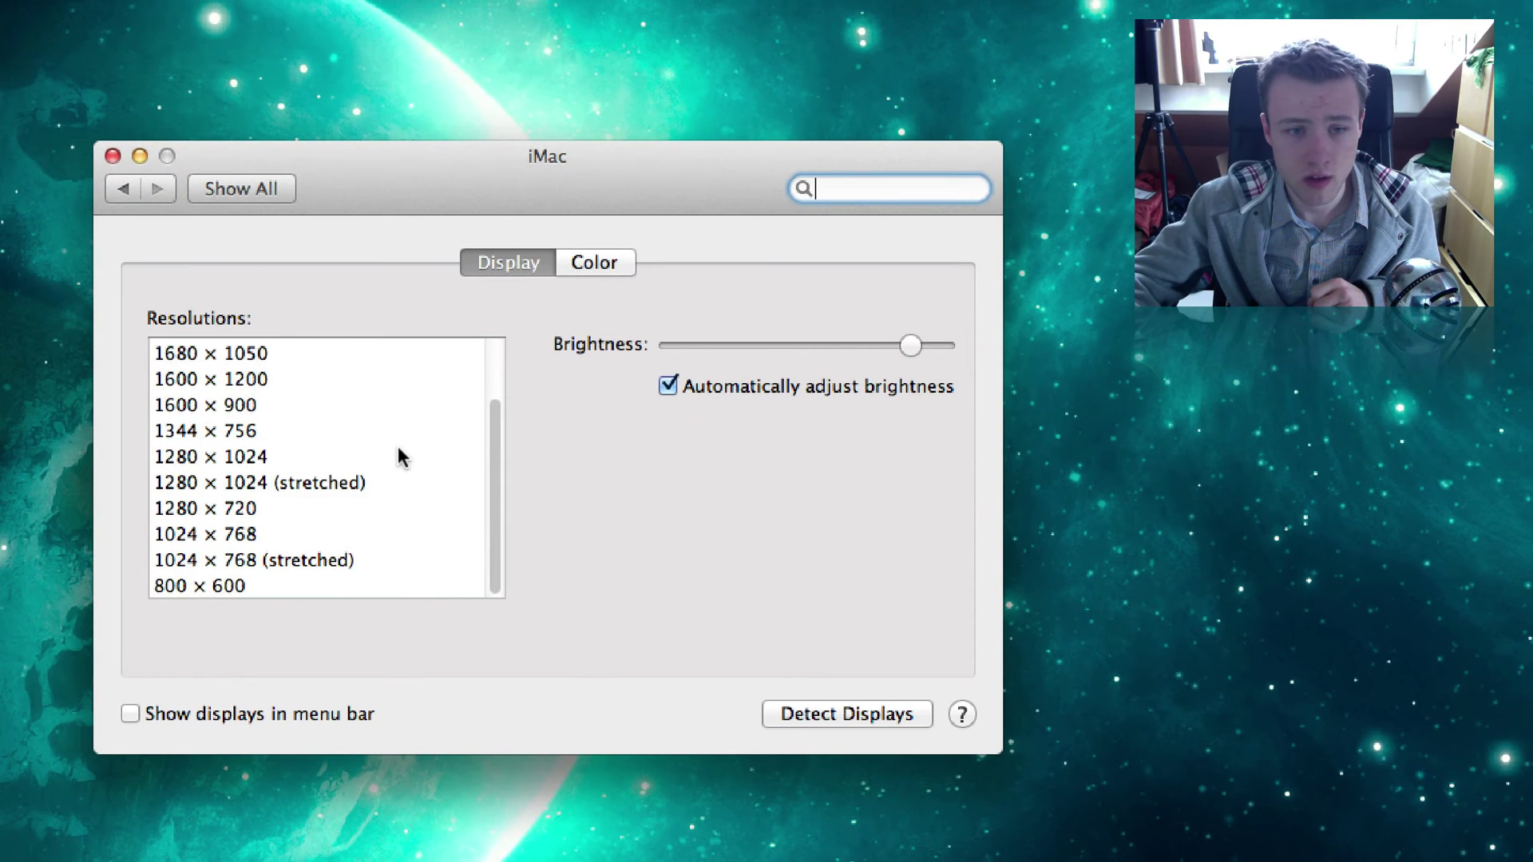
# Step: Choose 2560 × 1440 in the display's Resolutions list
pyautogui.scroll(3, 396, 487)
pyautogui.click(193, 353)
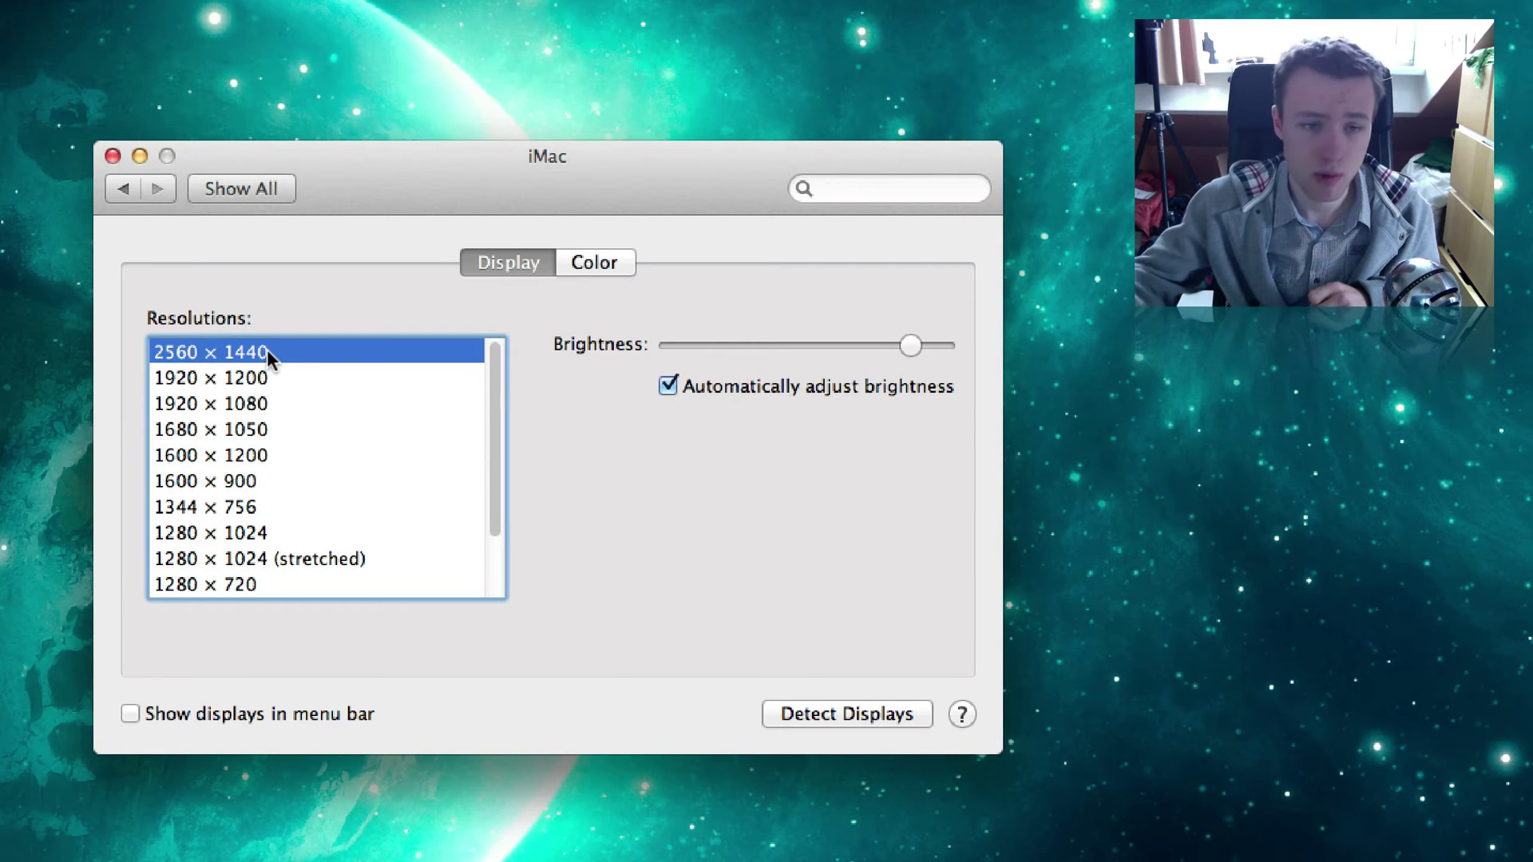
pyautogui.scroll(-2, 244, 399)
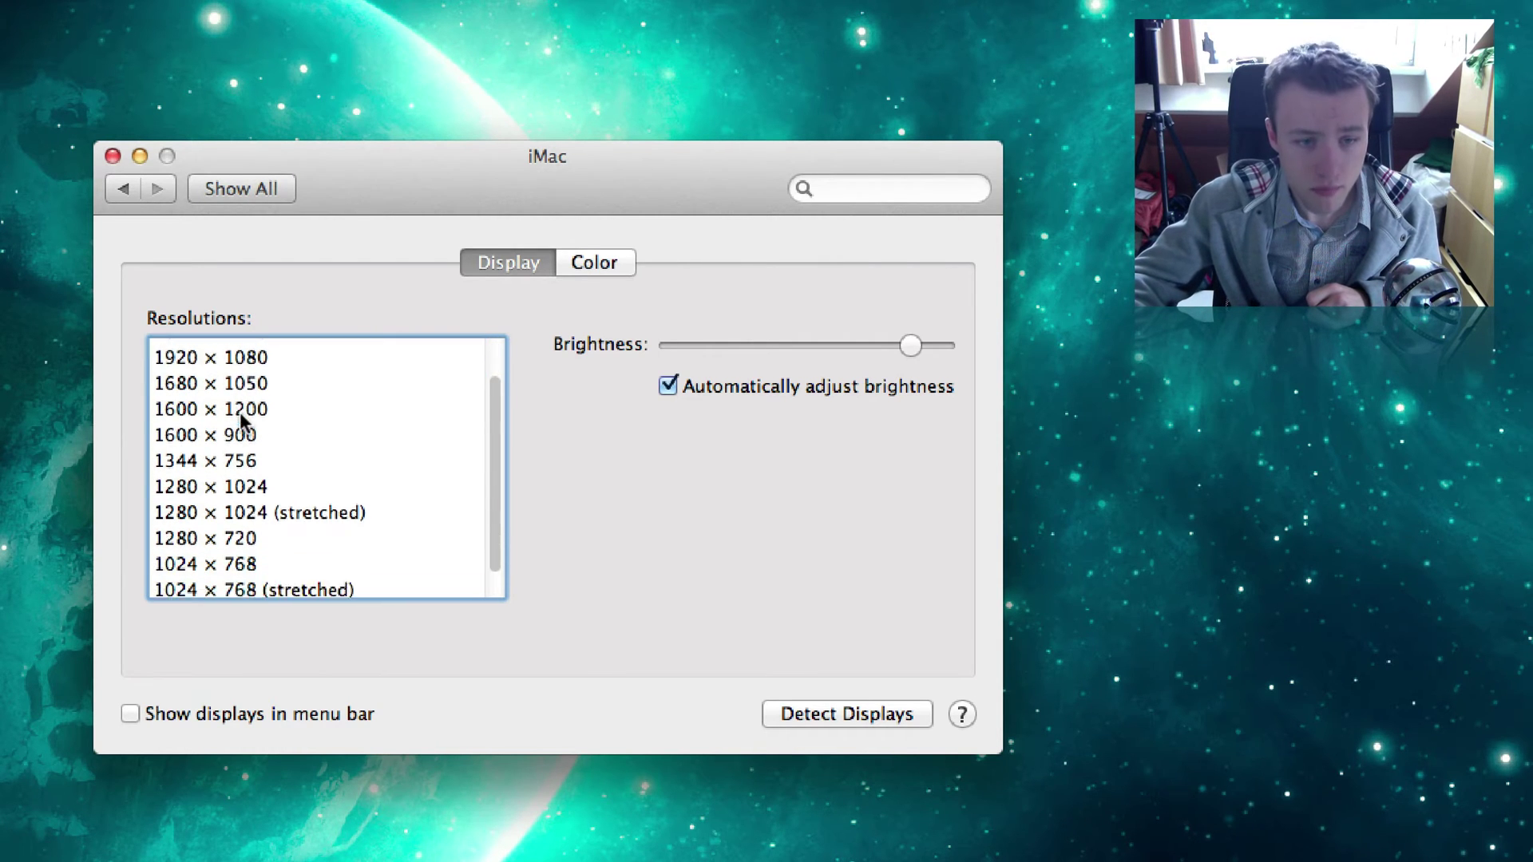
pyautogui.scroll(2, 248, 423)
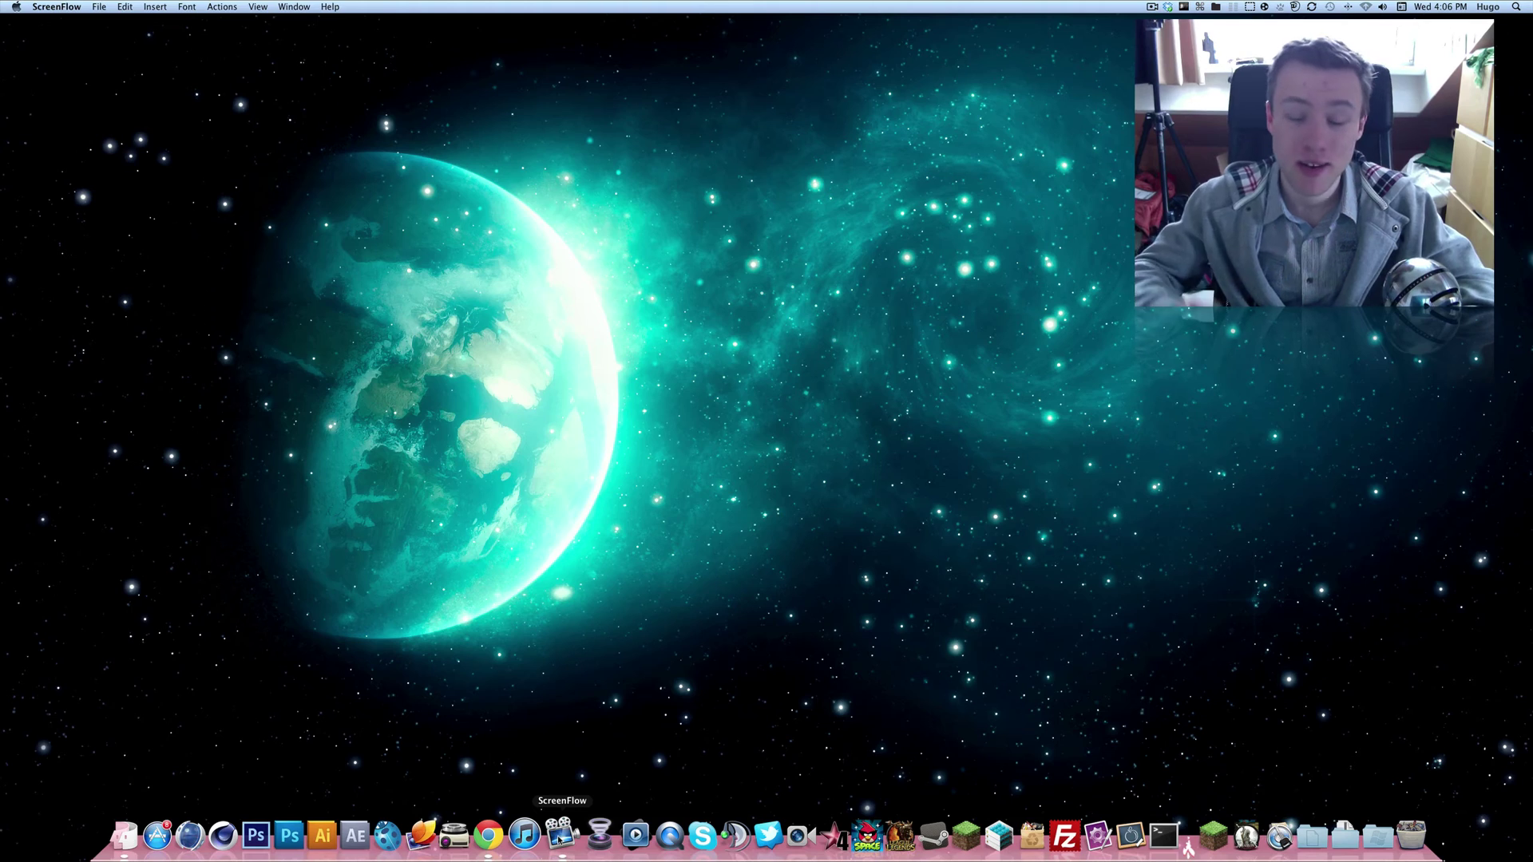
# Step: Restore the LOTW41 ScreenFlow project and open its File > Export settings
pyautogui.click(561, 836)
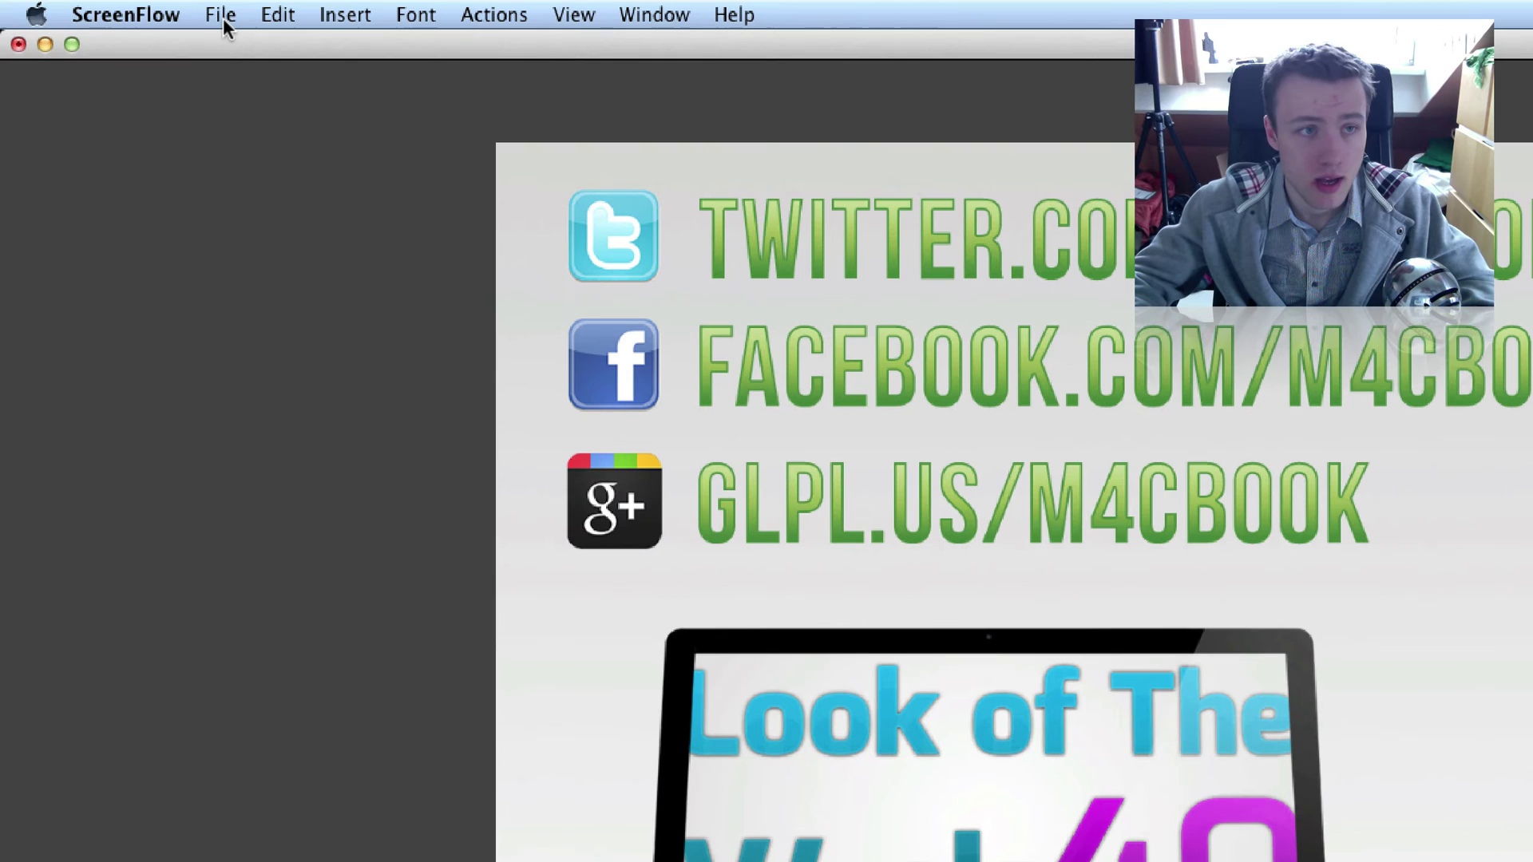
pyautogui.click(223, 11)
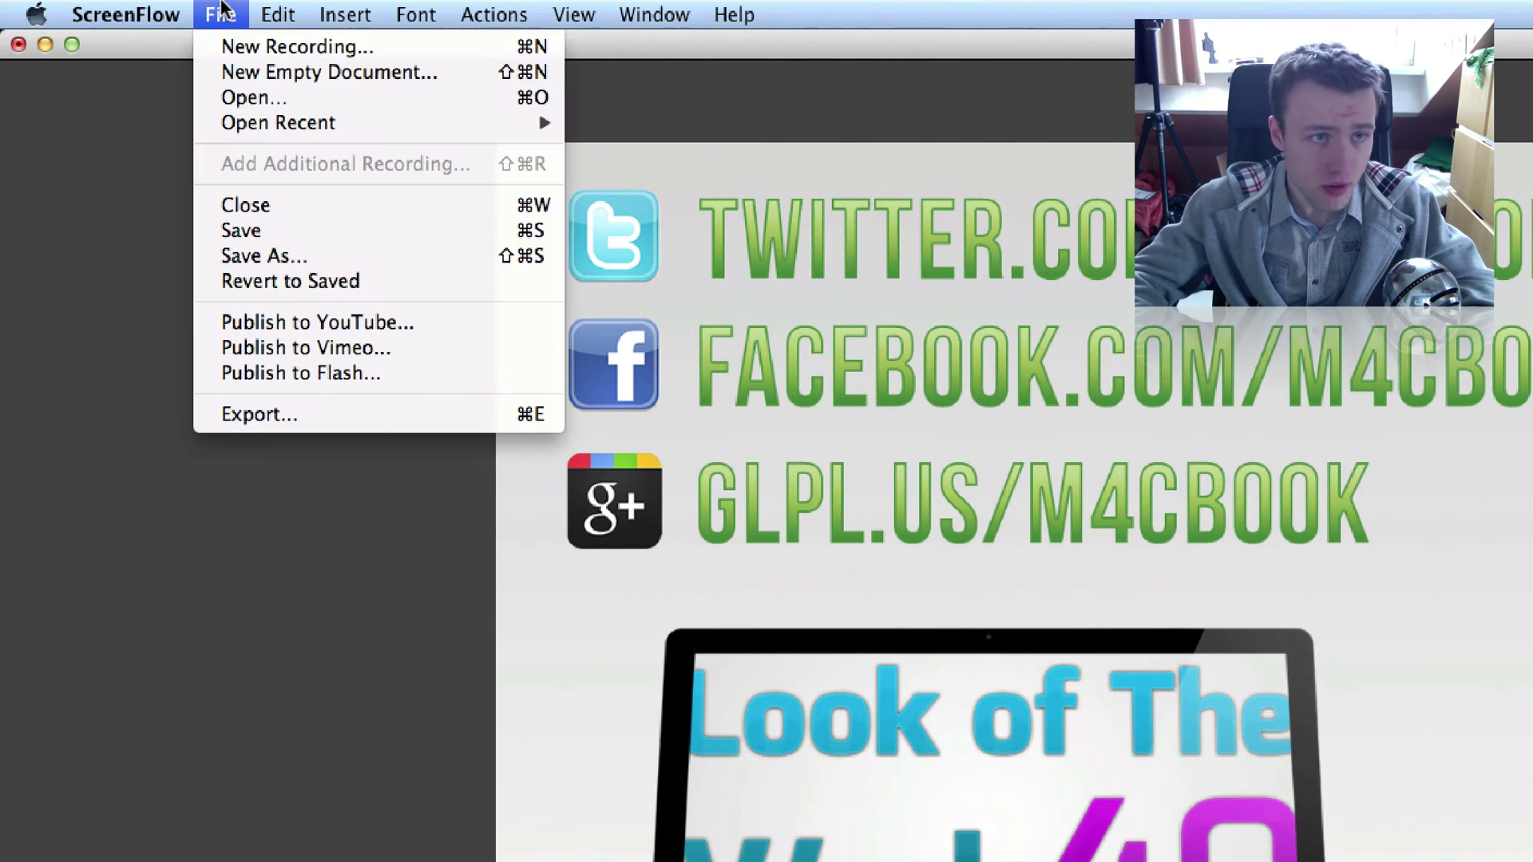
pyautogui.click(315, 418)
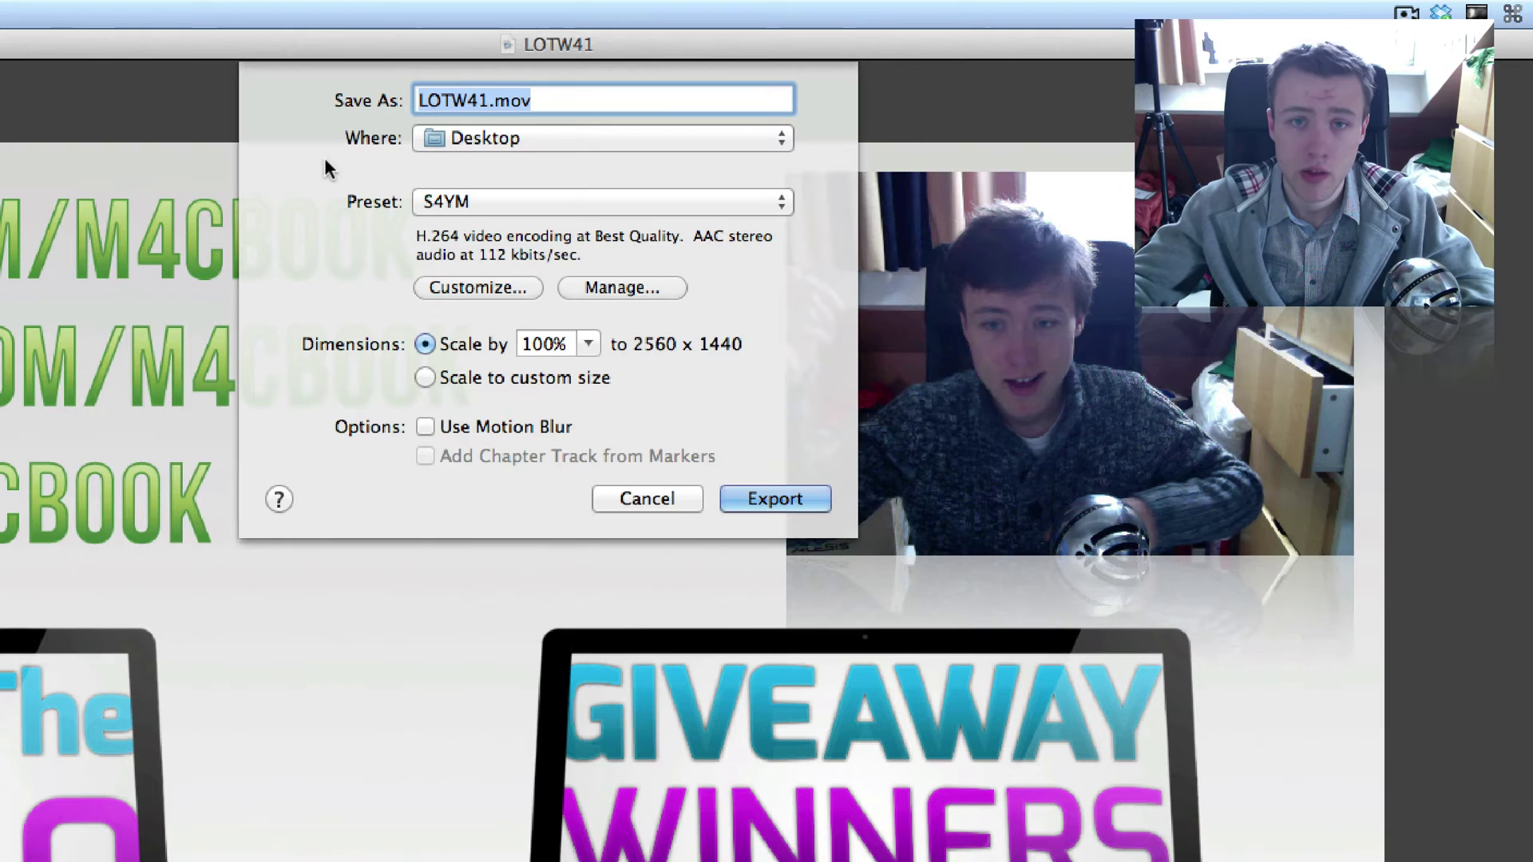
pyautogui.click(573, 99)
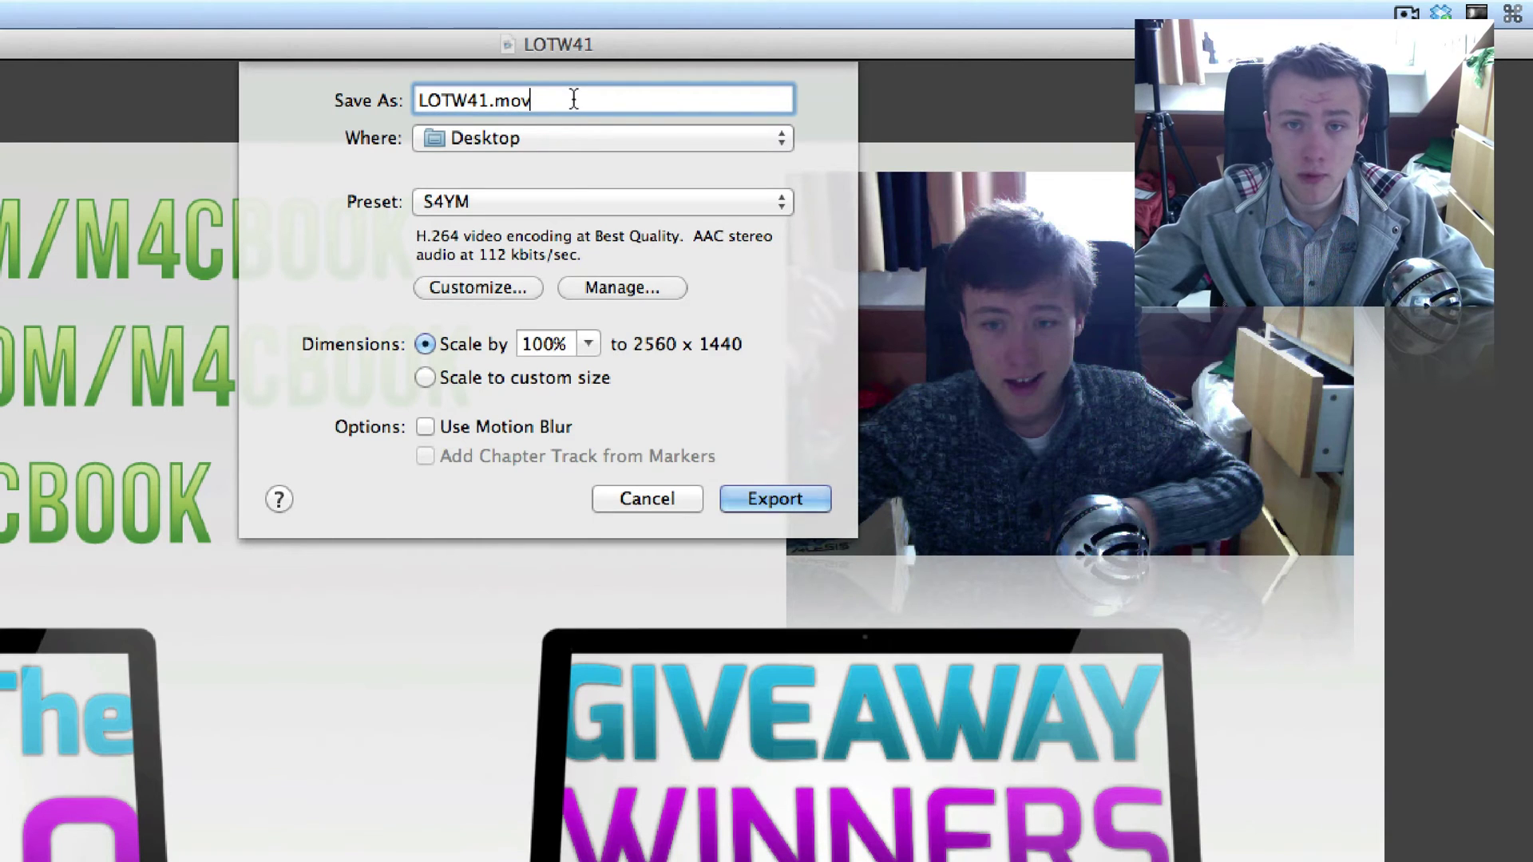
pyautogui.doubleClick(482, 91)
pyautogui.click(484, 143)
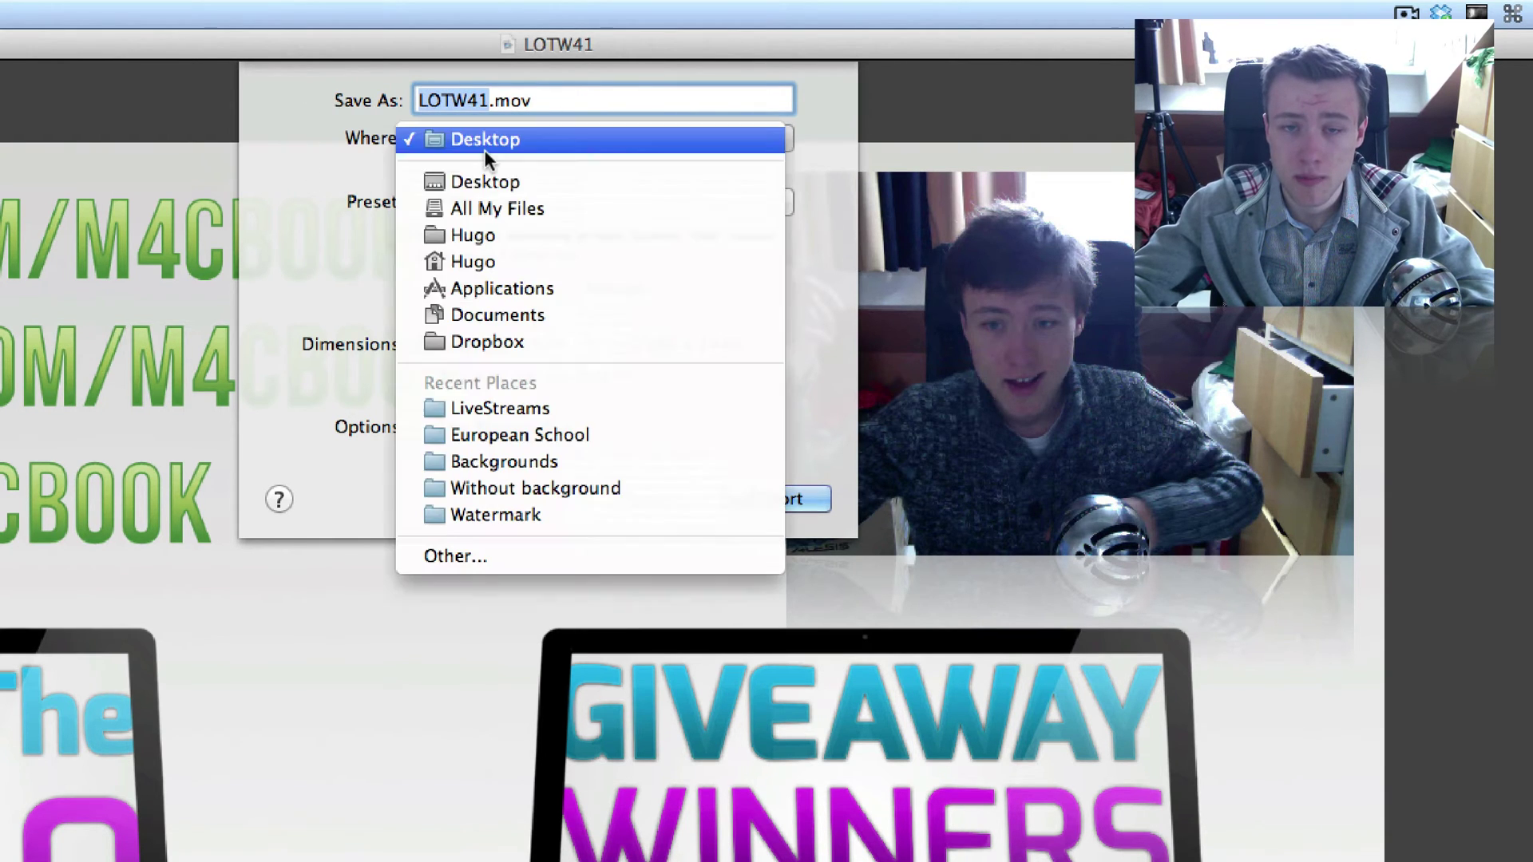
pyautogui.click(351, 152)
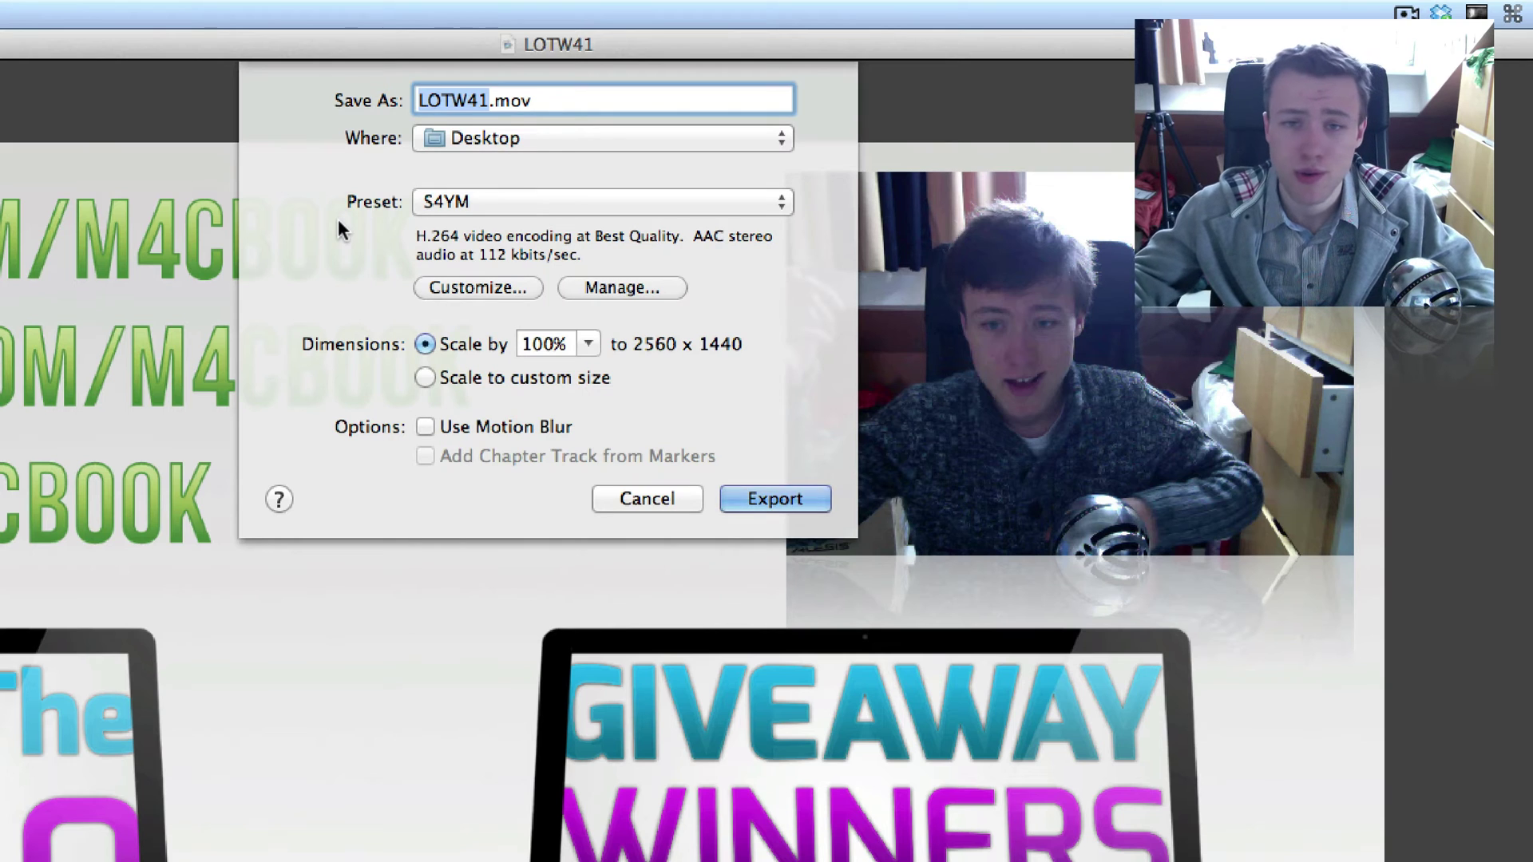
pyautogui.click(472, 209)
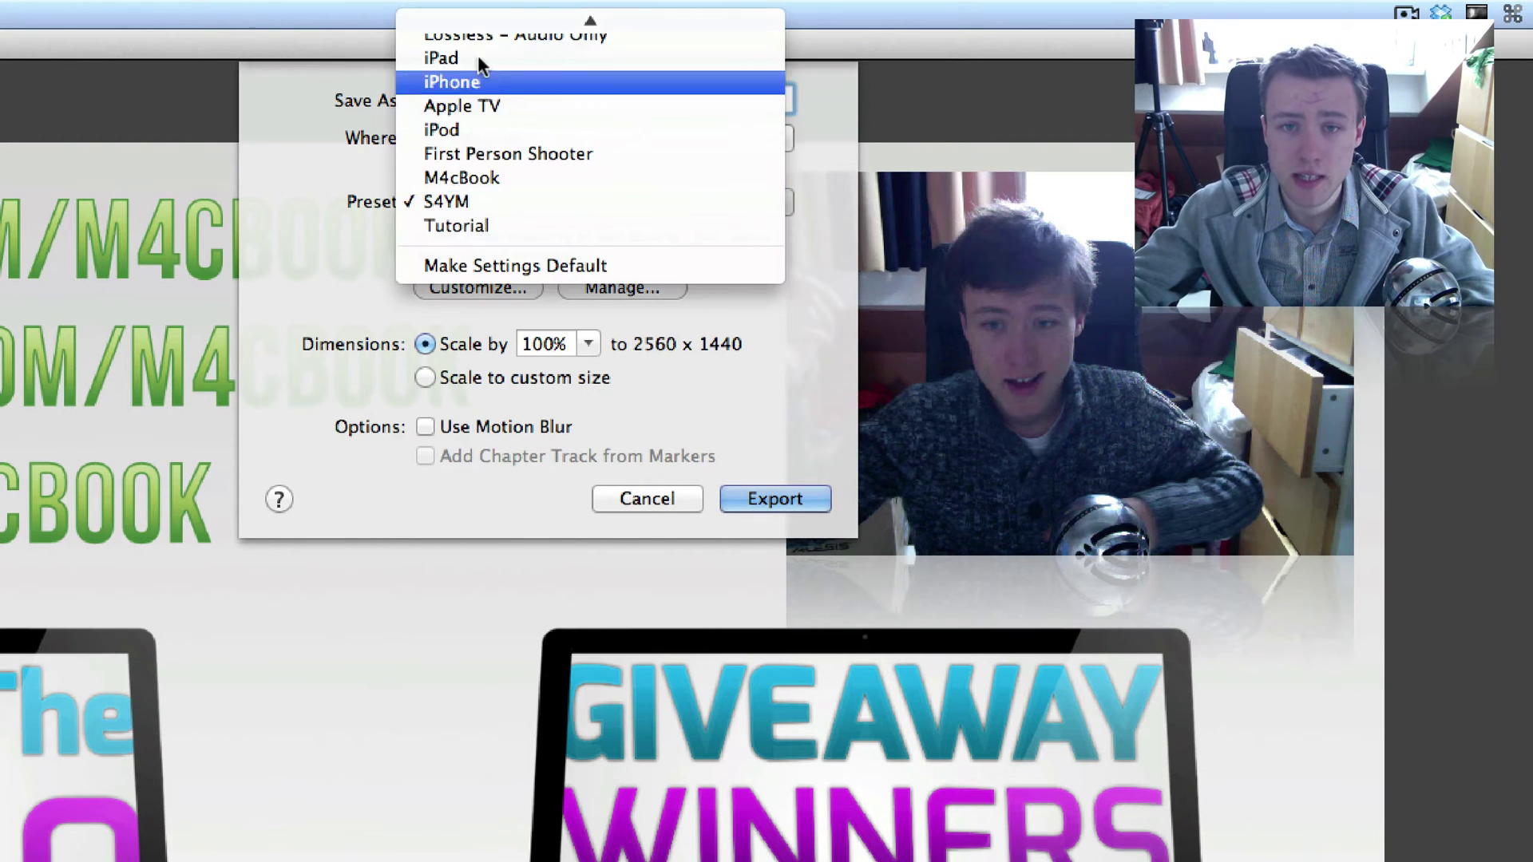
pyautogui.scroll(3, 483, 120)
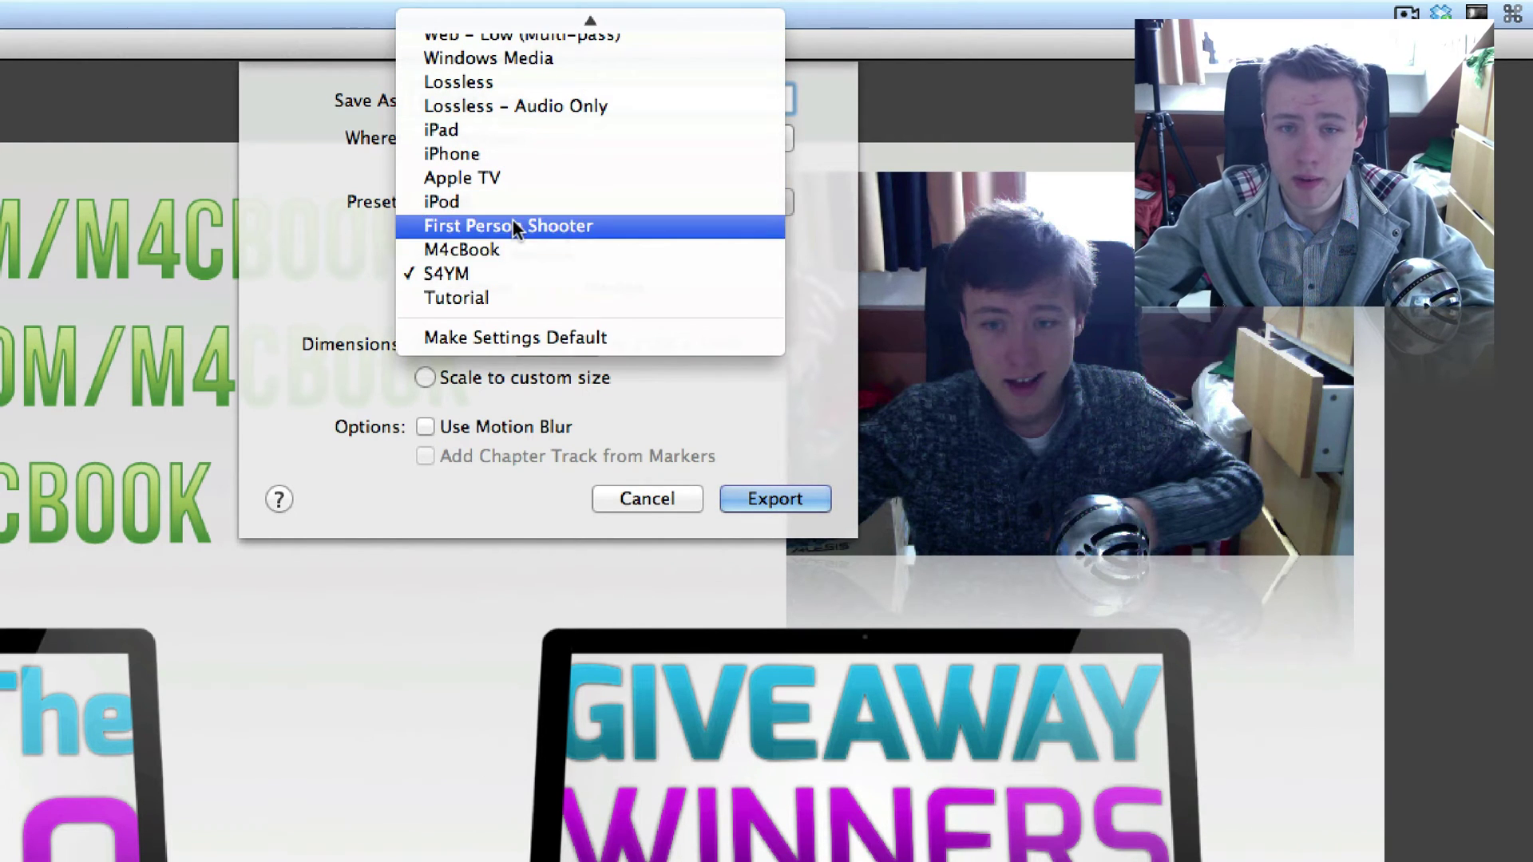
pyautogui.scroll(3, 521, 16)
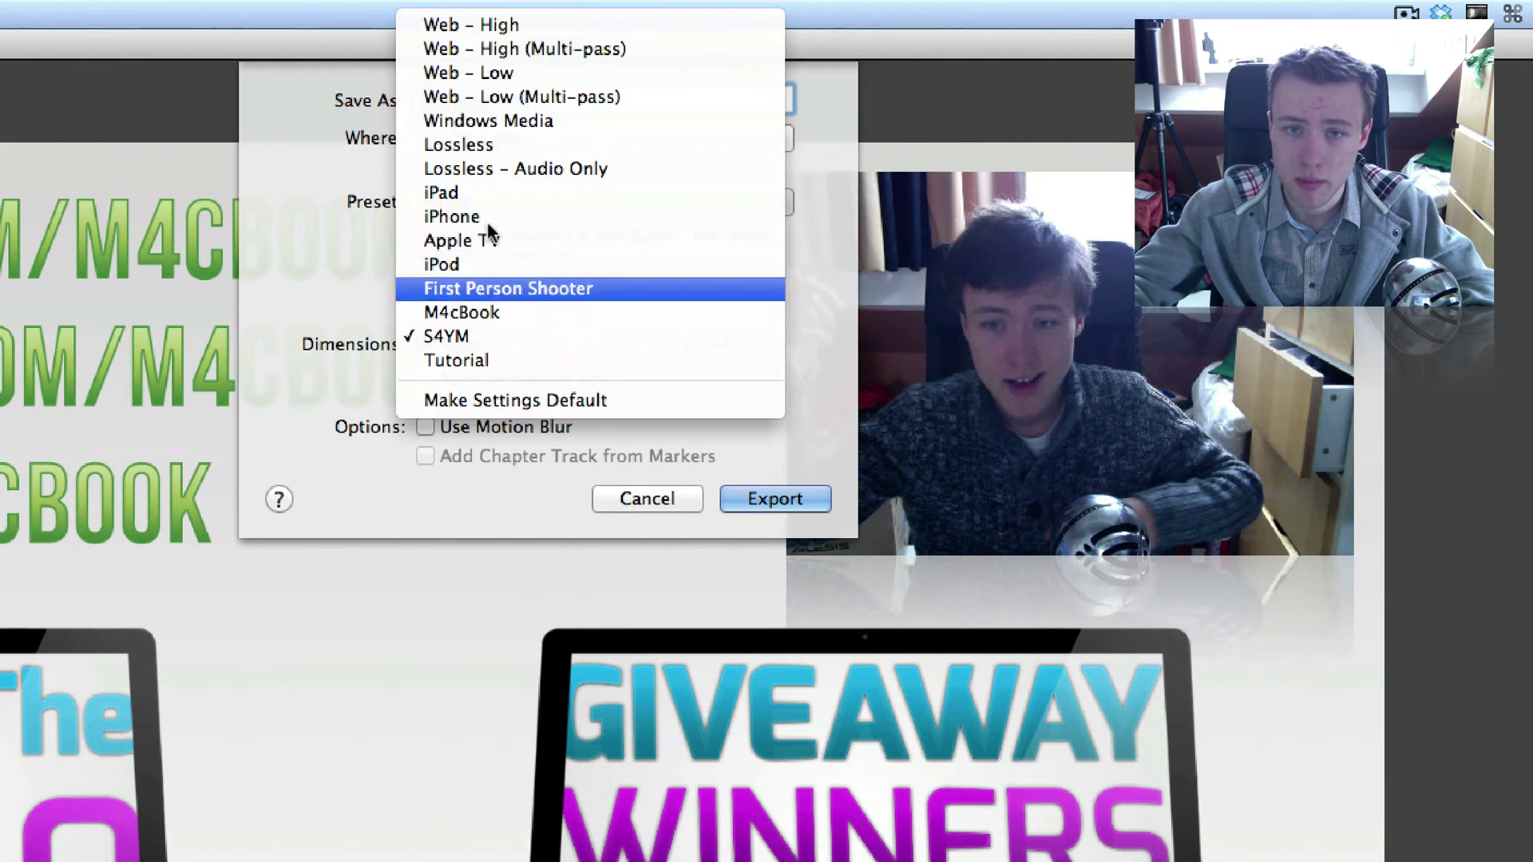
pyautogui.click(332, 231)
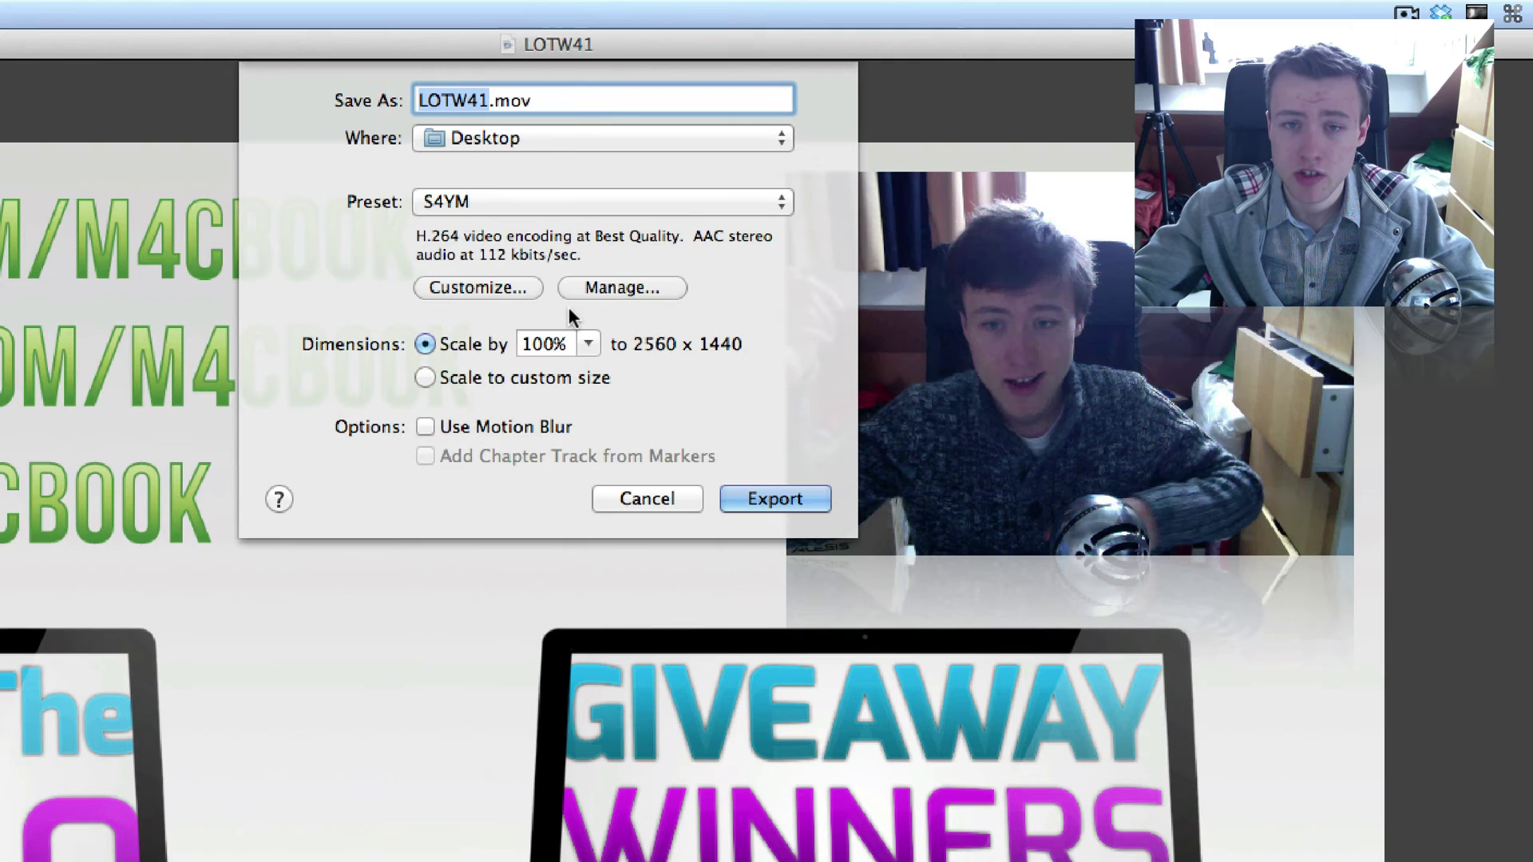
pyautogui.click(596, 295)
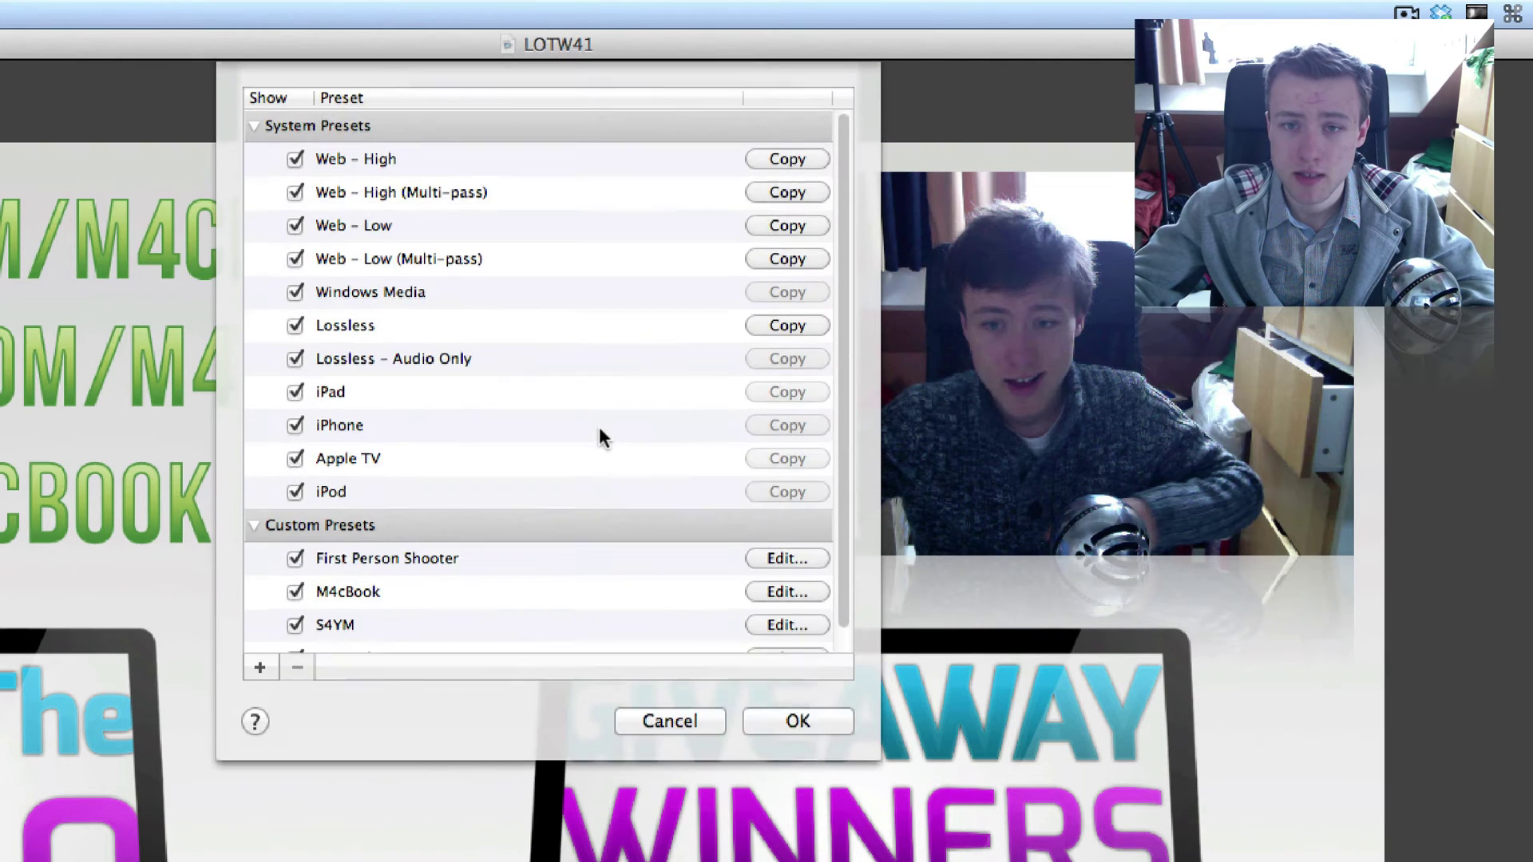
pyautogui.scroll(-1, 511, 359)
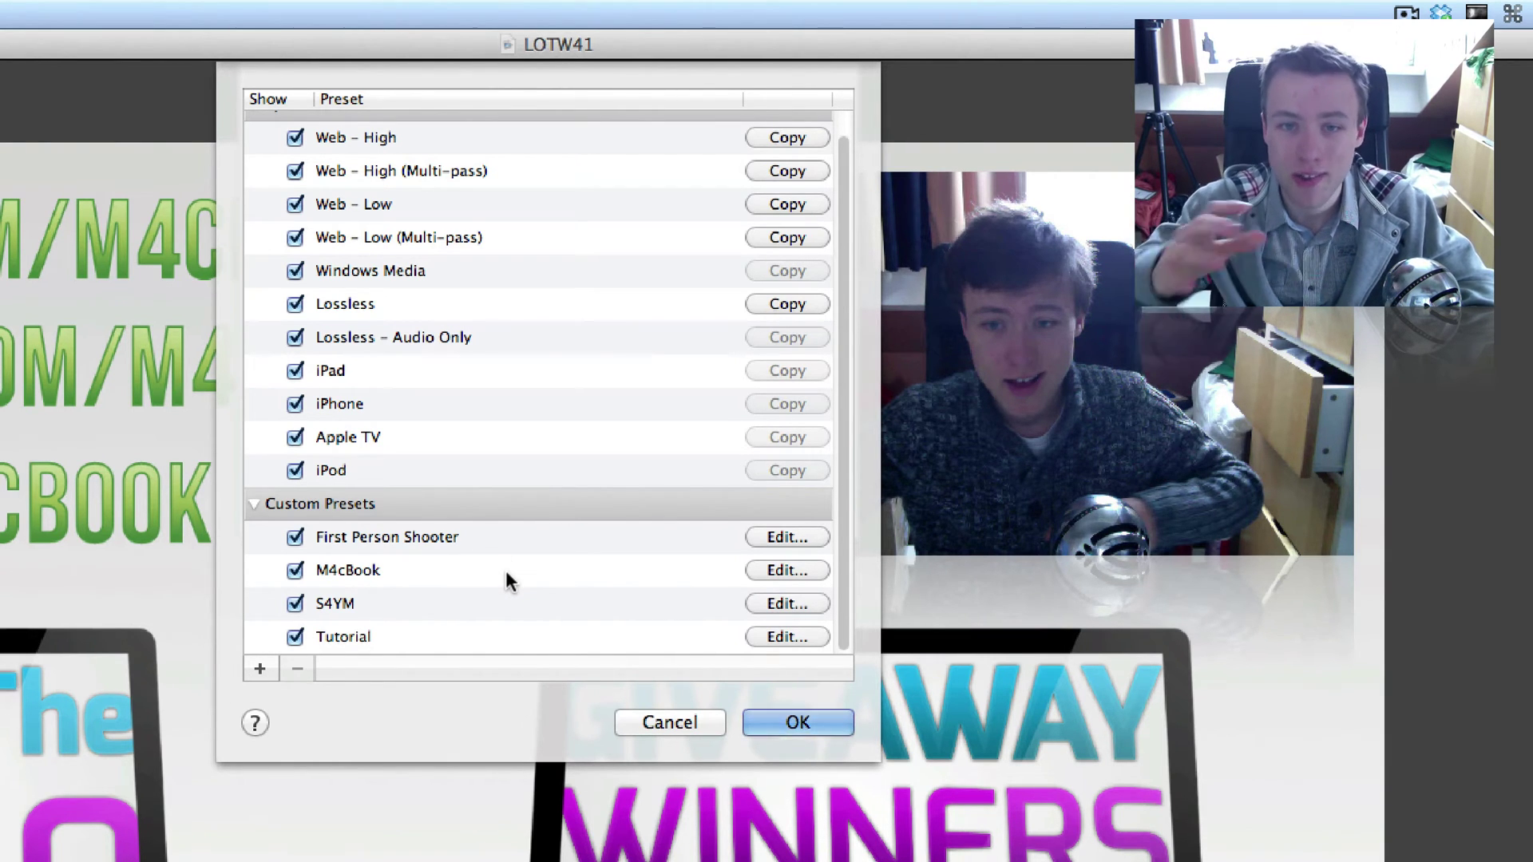
pyautogui.click(663, 722)
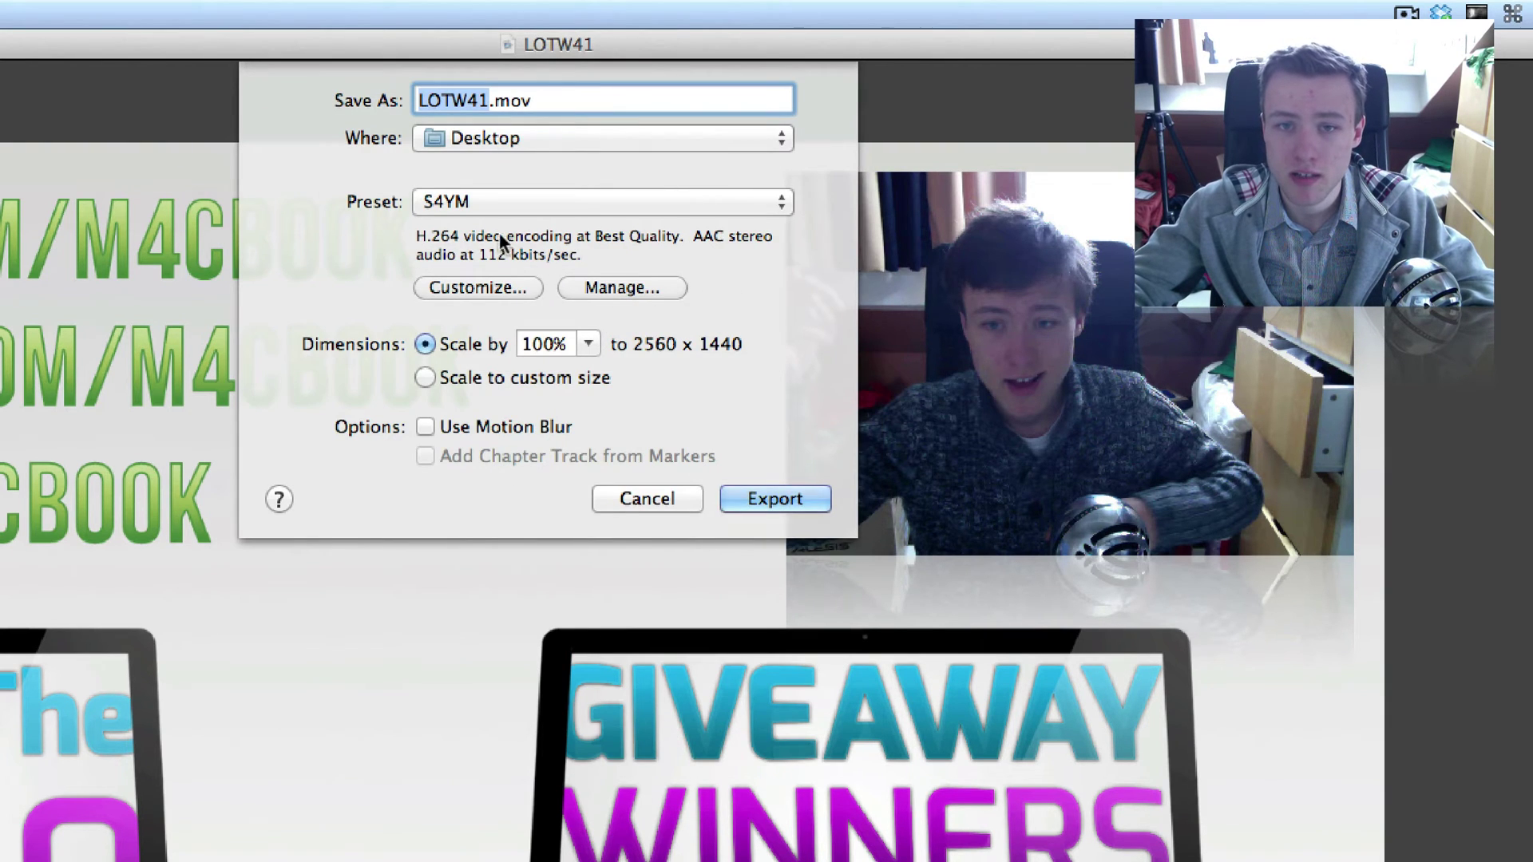
# Step: Switch the export preset to Web – High and open its movie settings for customizing
pyautogui.click(439, 206)
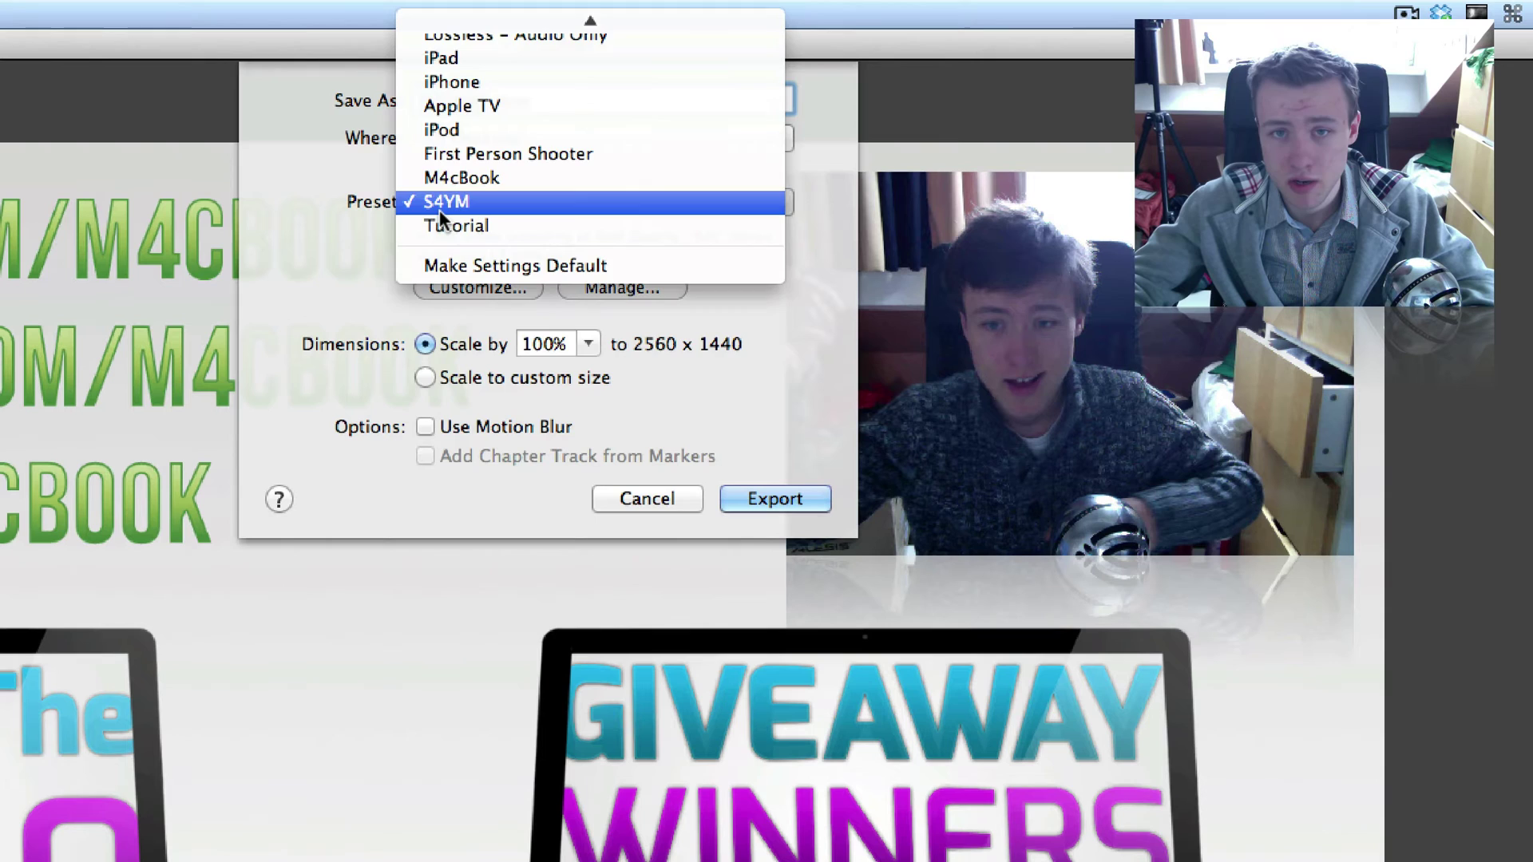
pyautogui.click(495, 35)
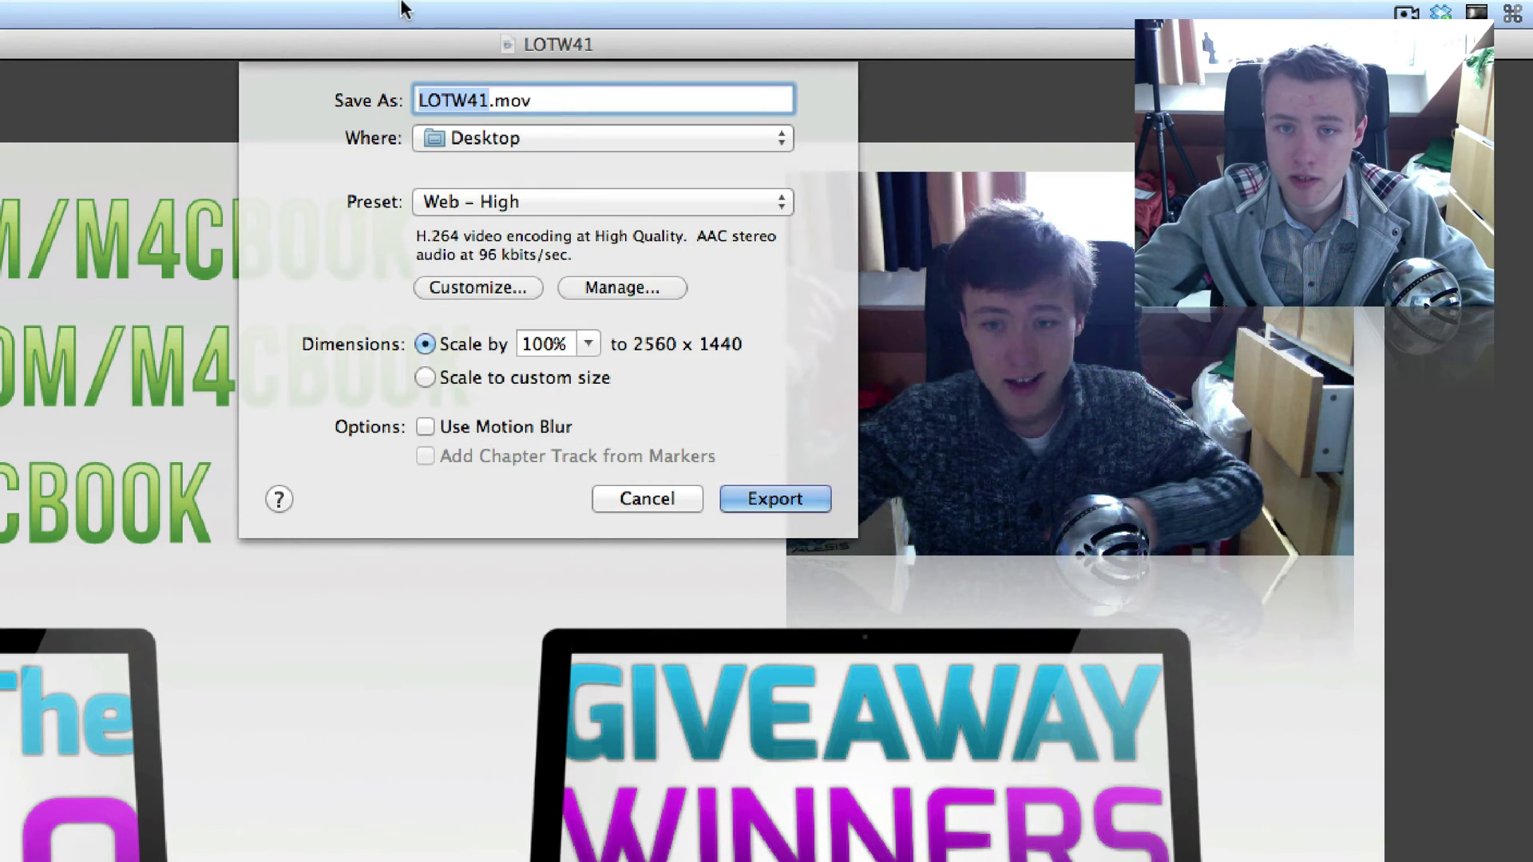
pyautogui.click(461, 289)
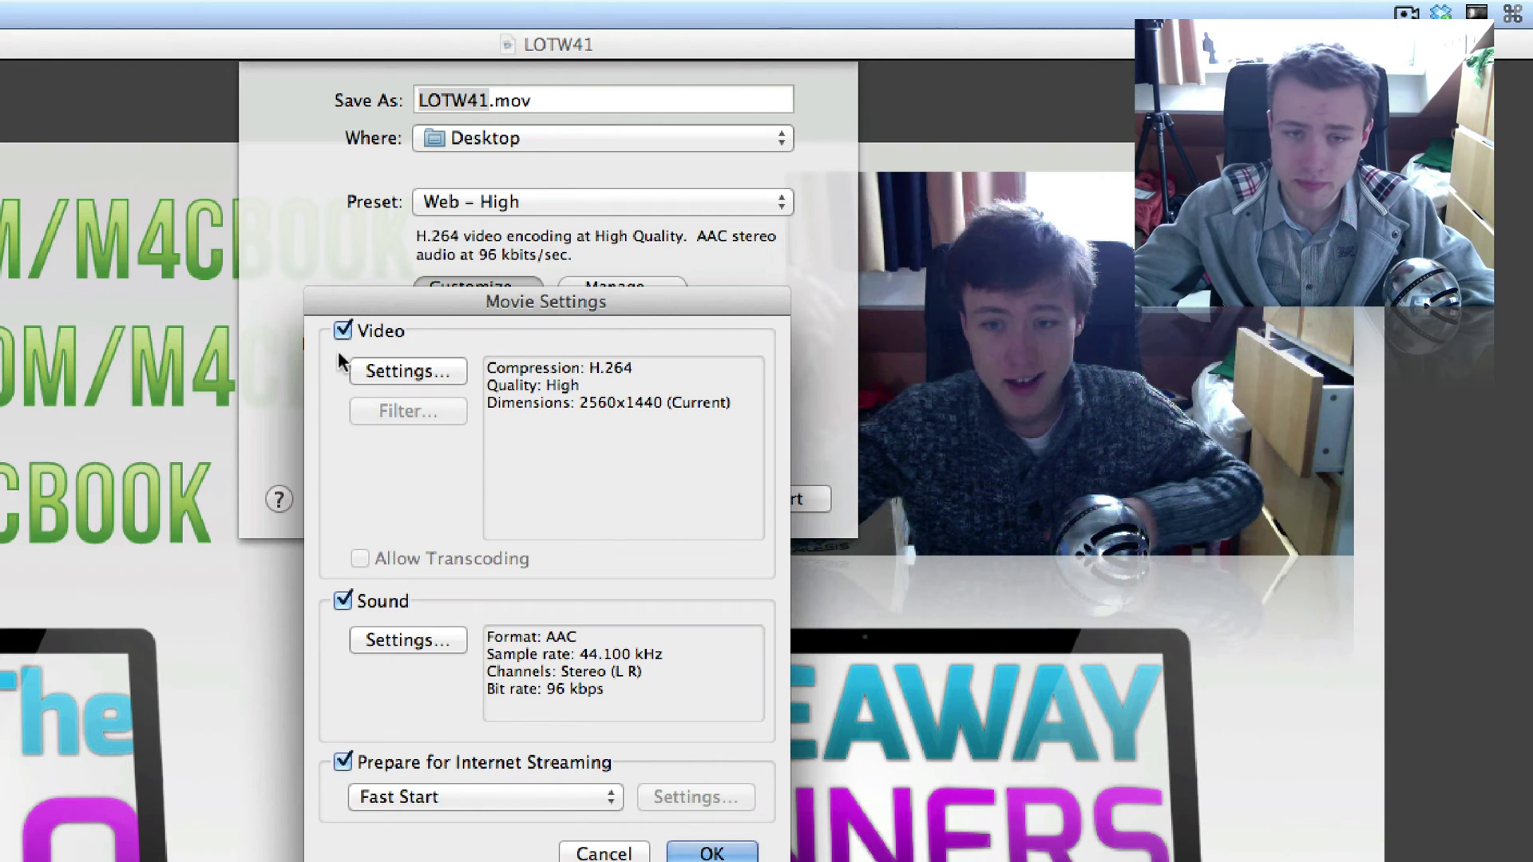
# Step: Keep H.264 compression with automatic key frames, Current frame rate and frame reordering on
pyautogui.click(395, 370)
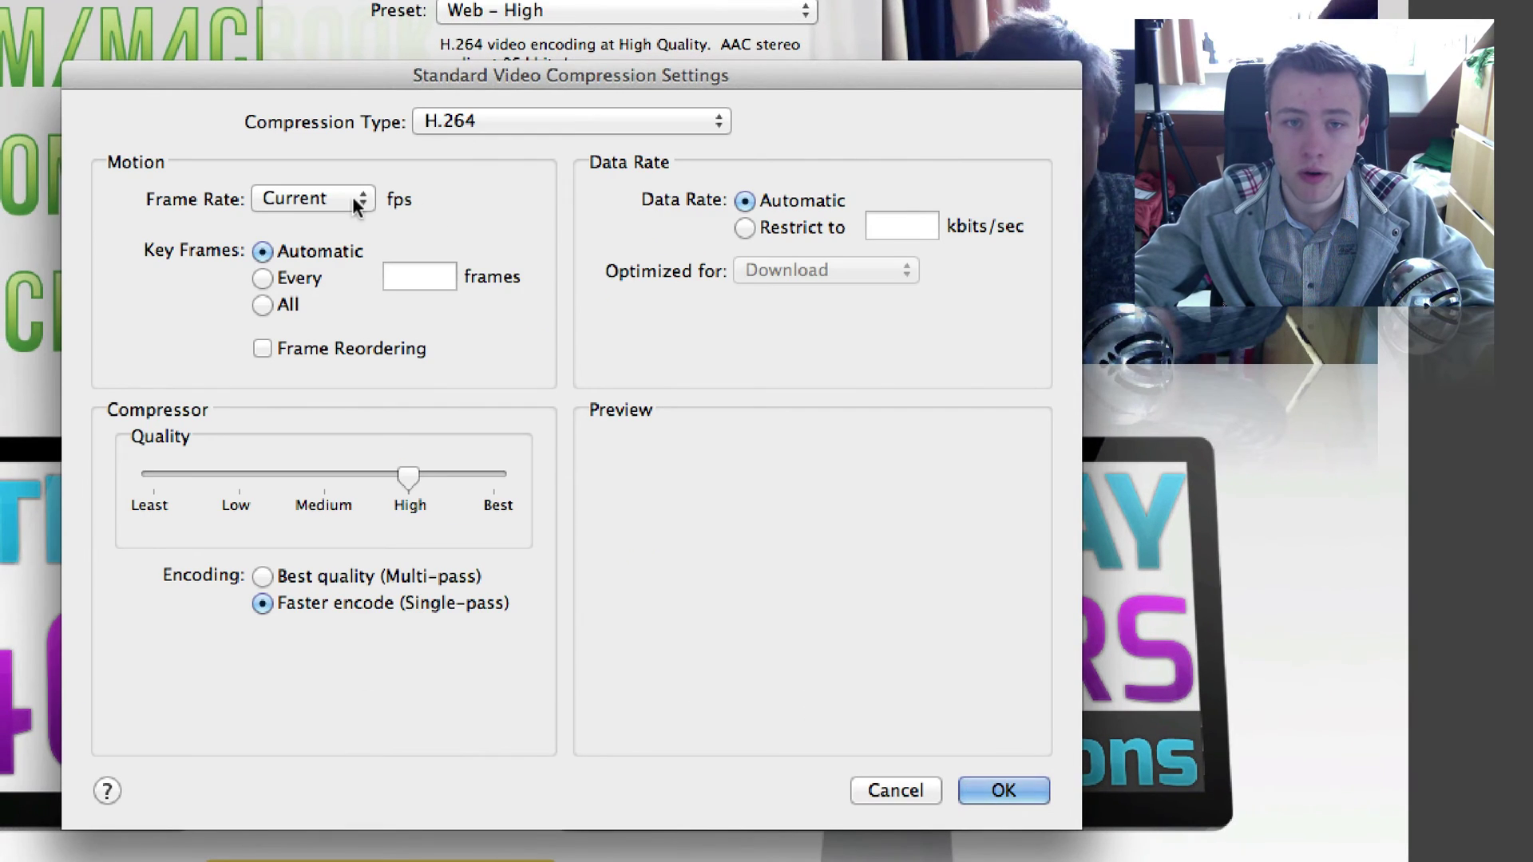
pyautogui.click(483, 124)
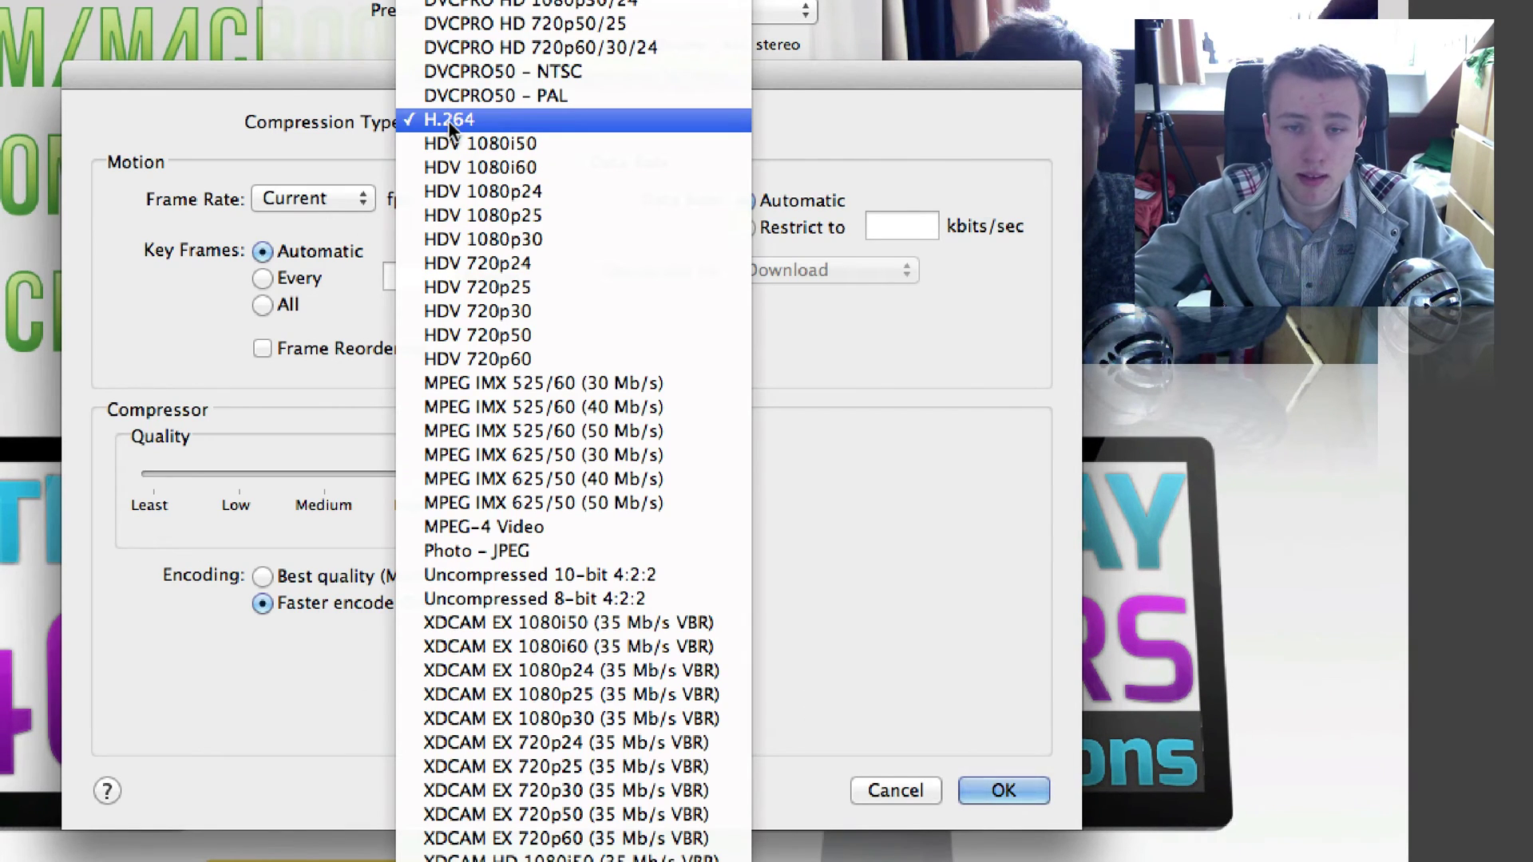
pyautogui.click(448, 120)
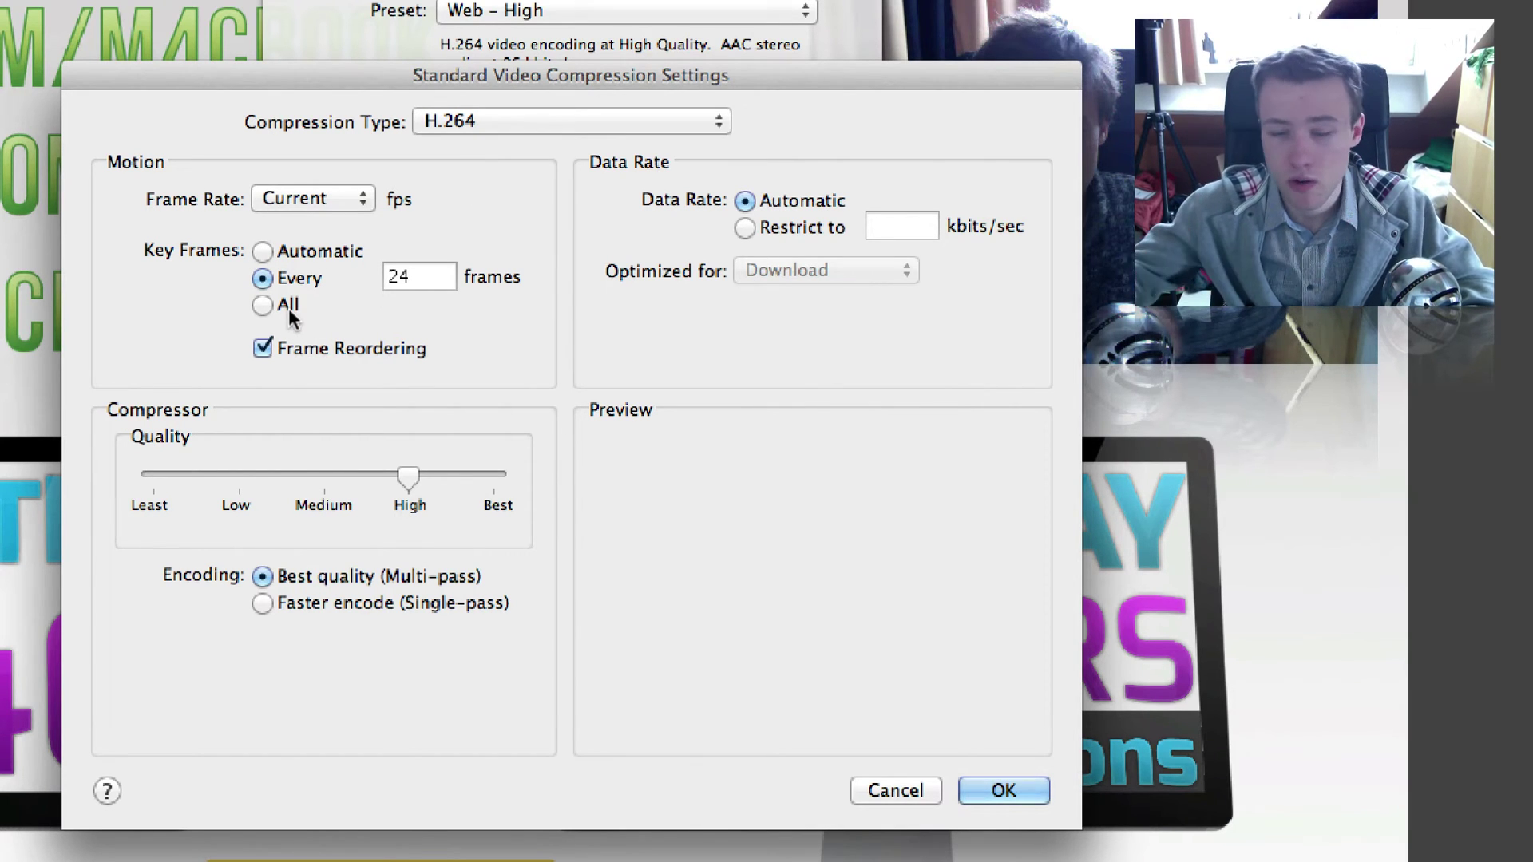
pyautogui.click(266, 251)
pyautogui.click(322, 203)
pyautogui.click(323, 199)
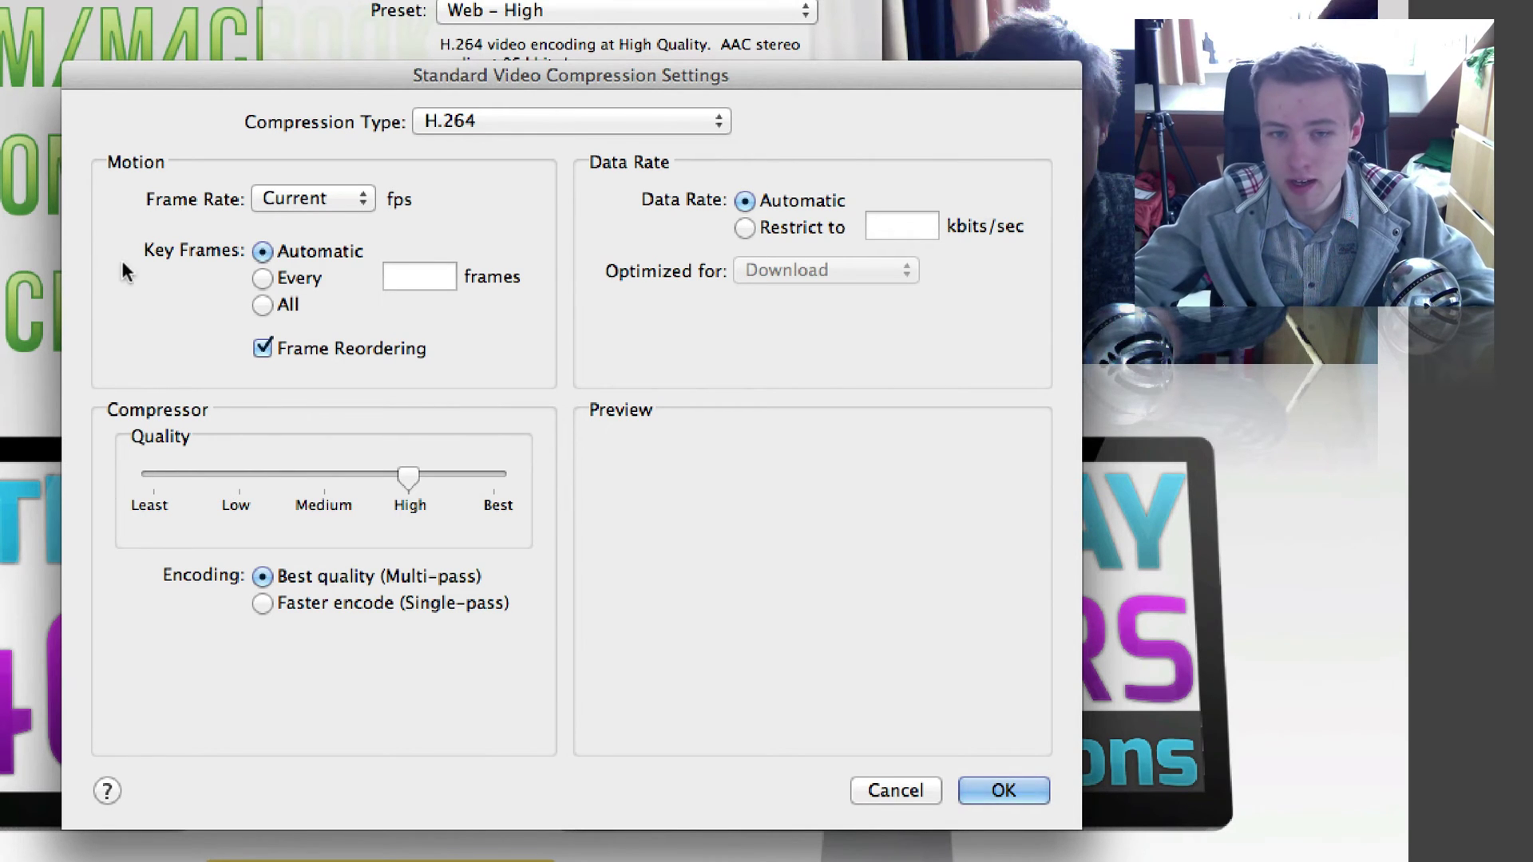
pyautogui.click(326, 353)
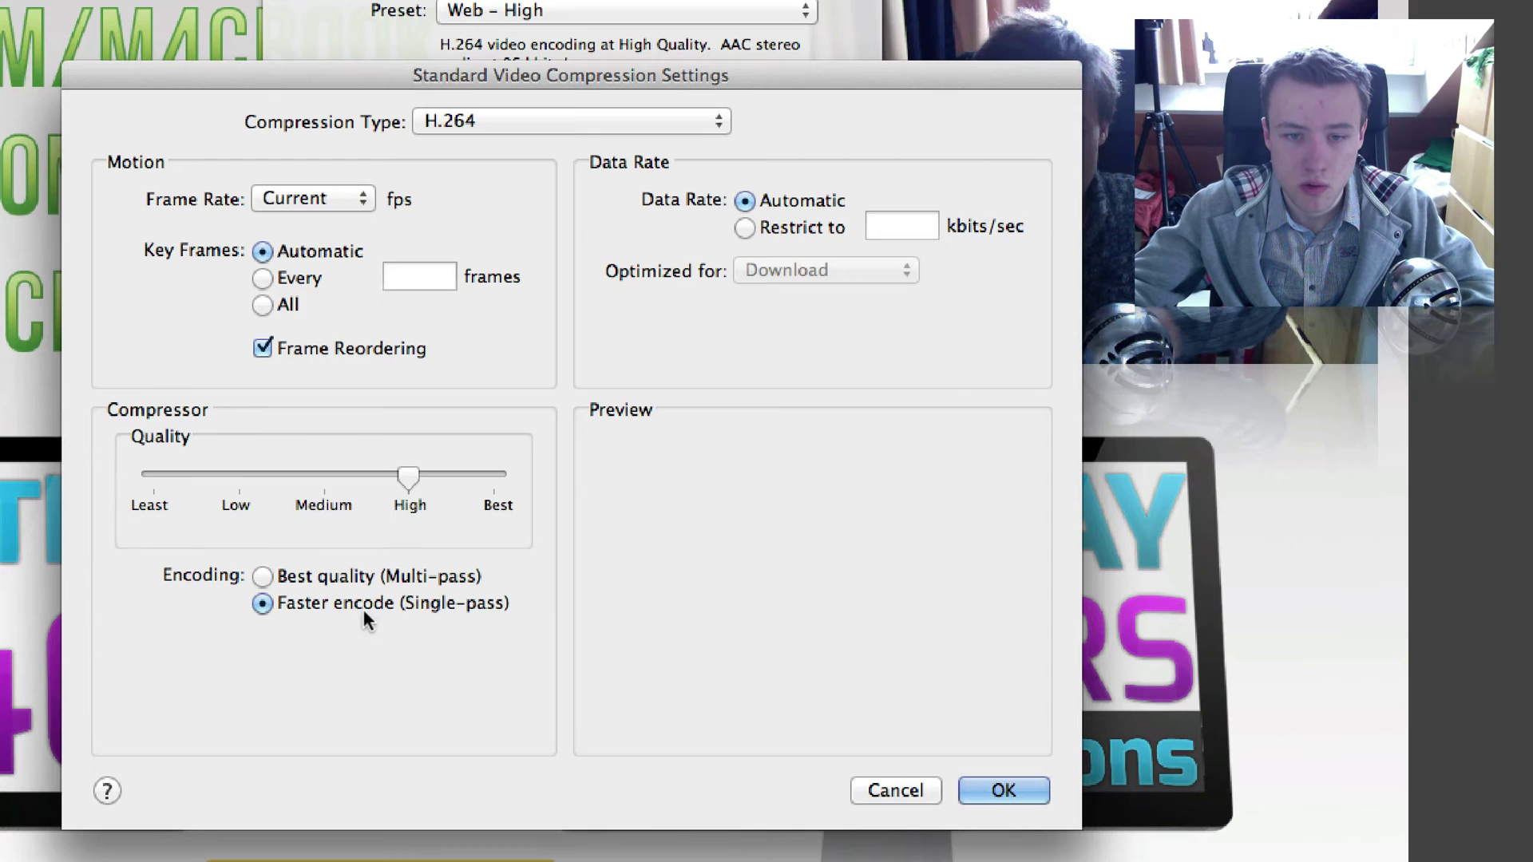
# Step: Set video quality to Best with an automatic data rate and confirm the compression settings
pyautogui.moveTo(424, 477); pyautogui.dragTo(494, 476)
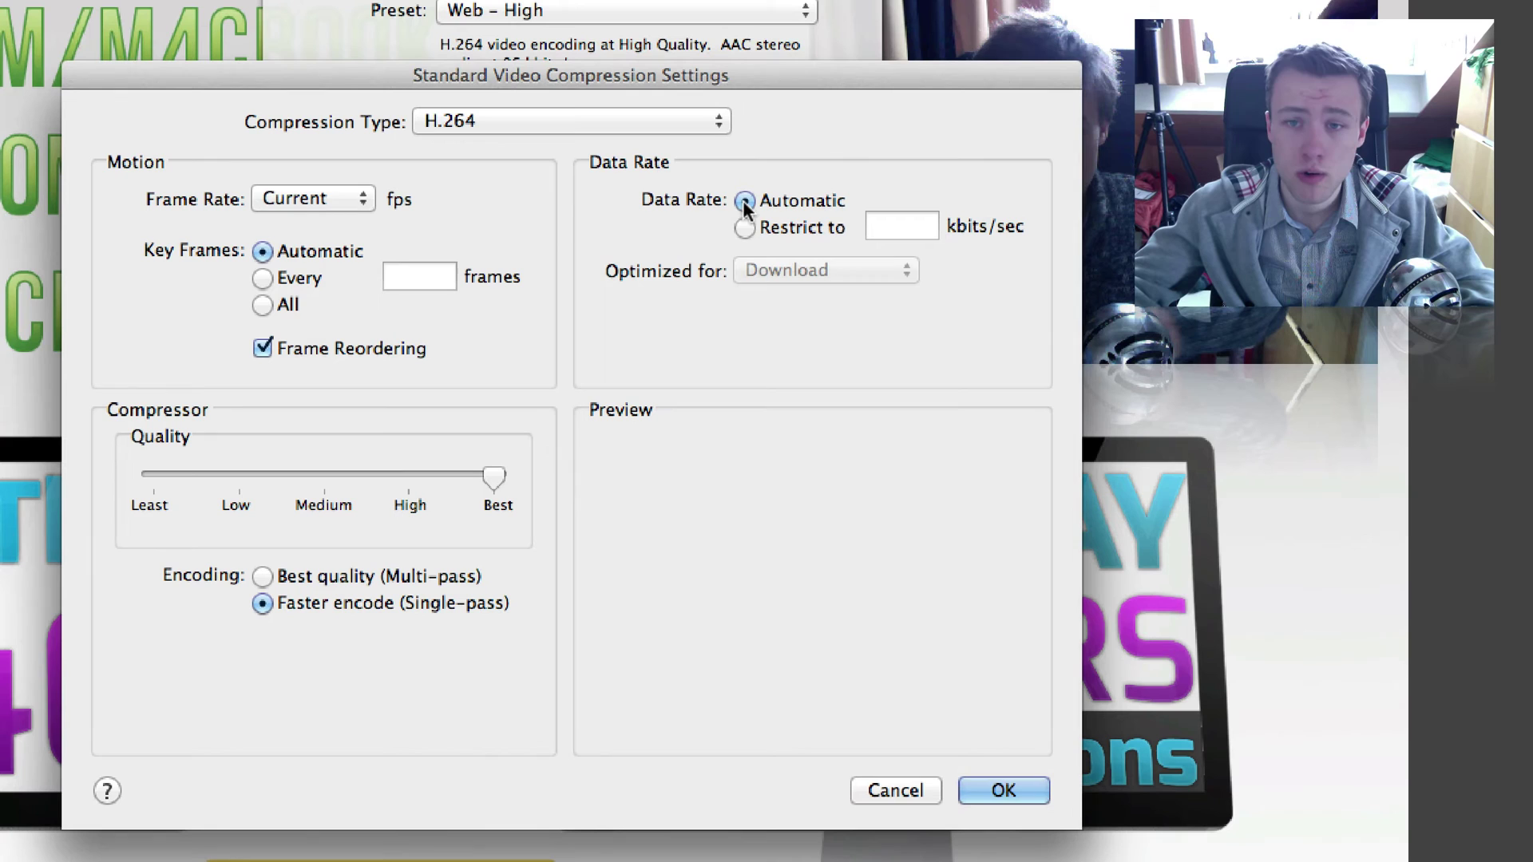
pyautogui.click(749, 226)
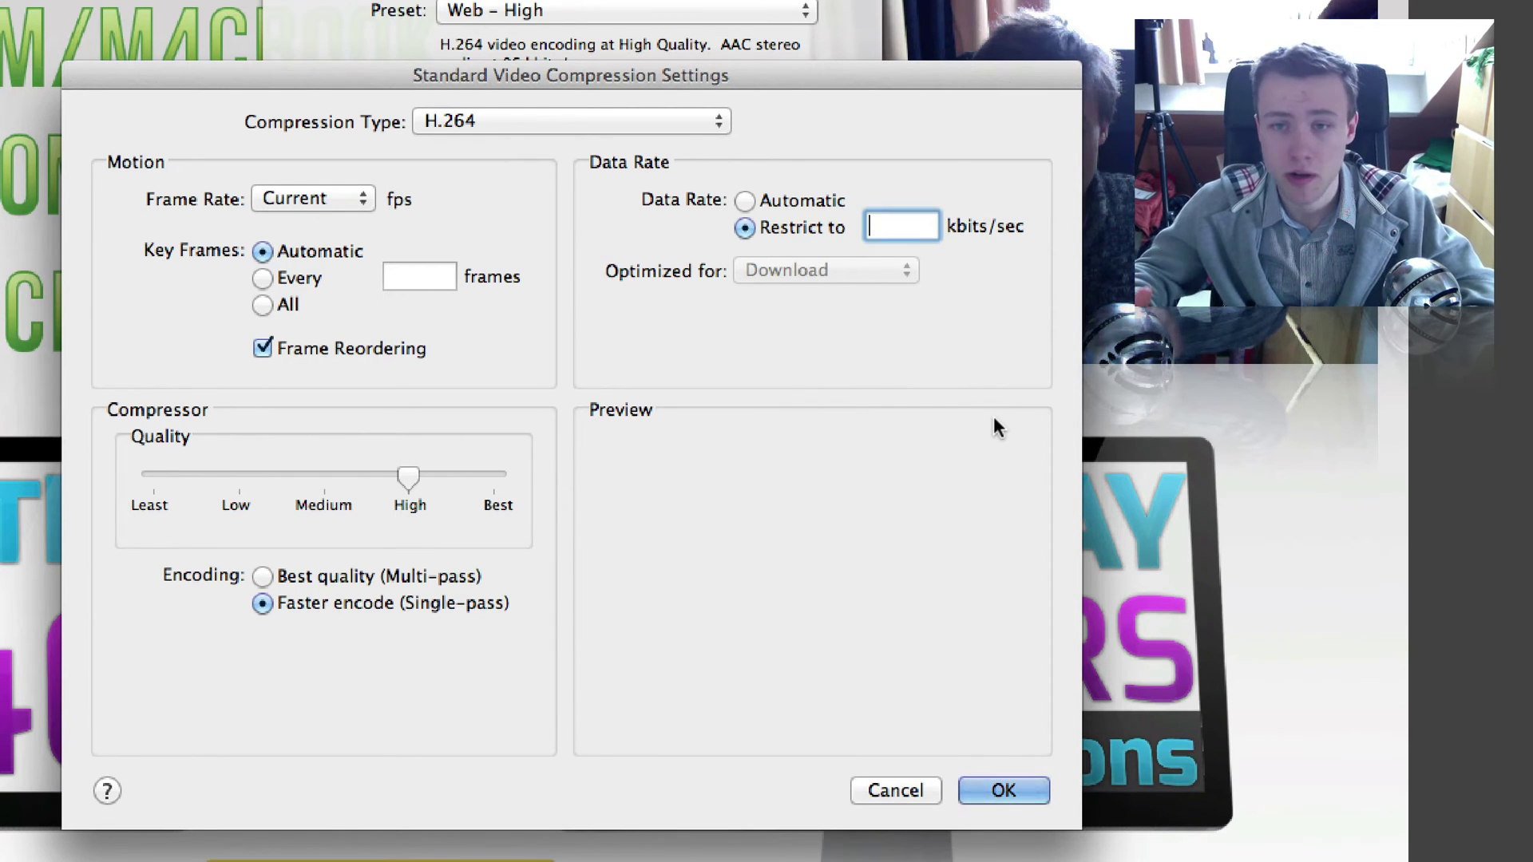
pyautogui.click(769, 200)
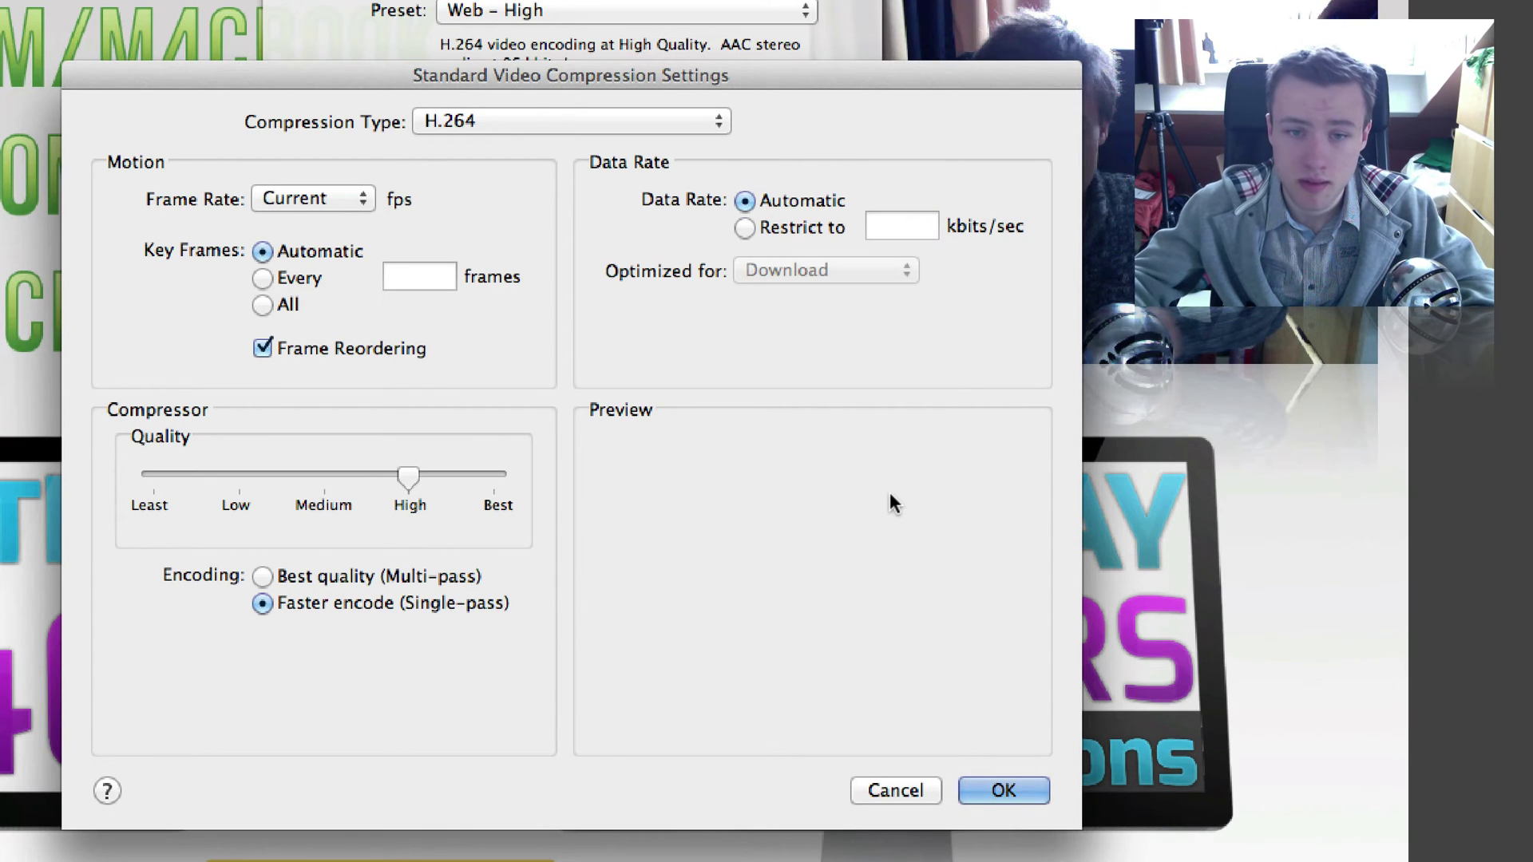
pyautogui.click(487, 474)
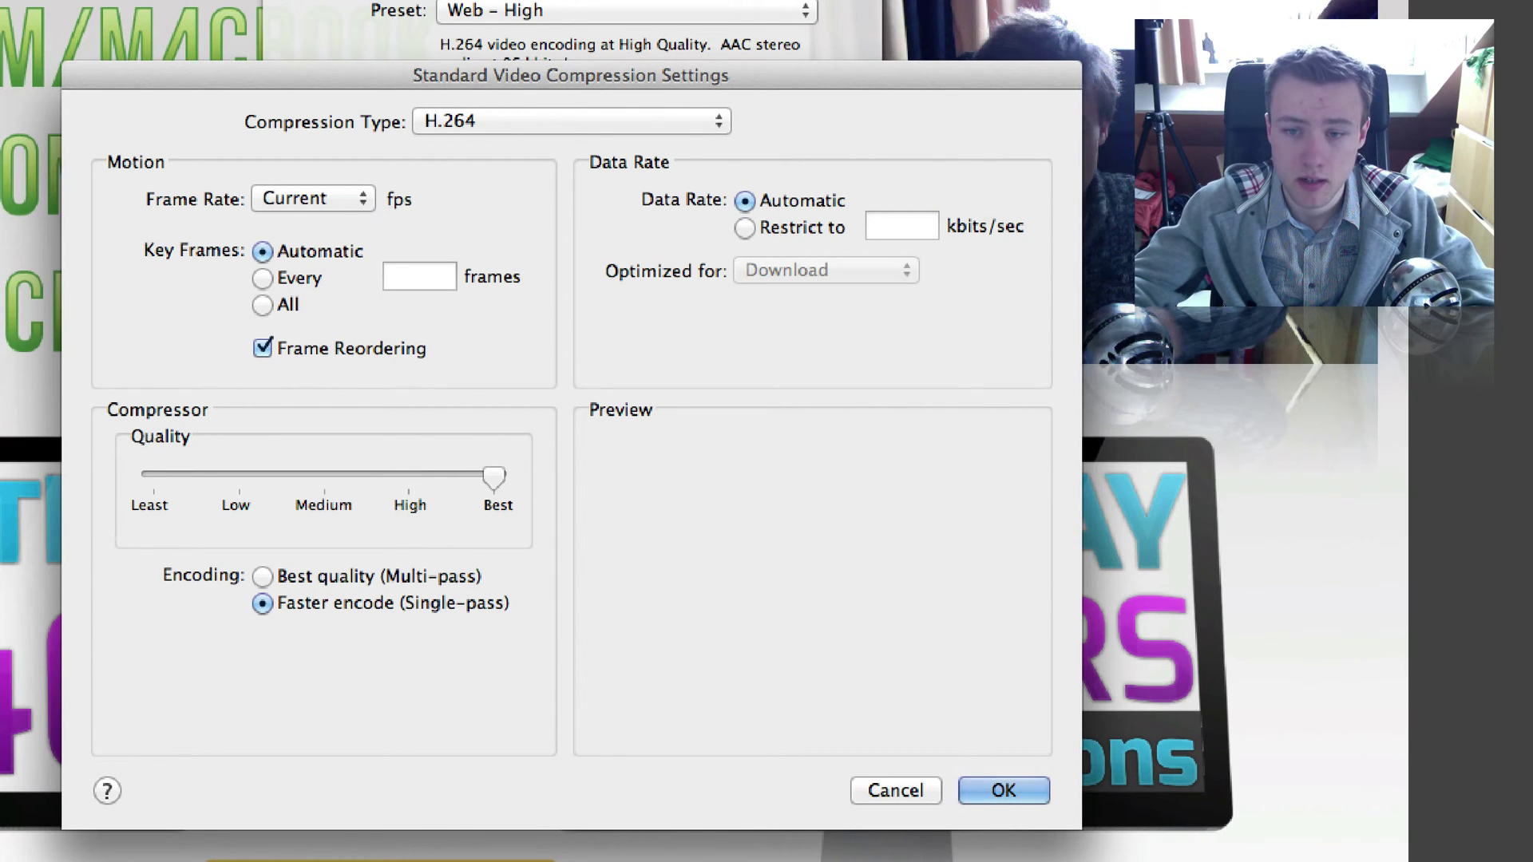
pyautogui.click(1003, 791)
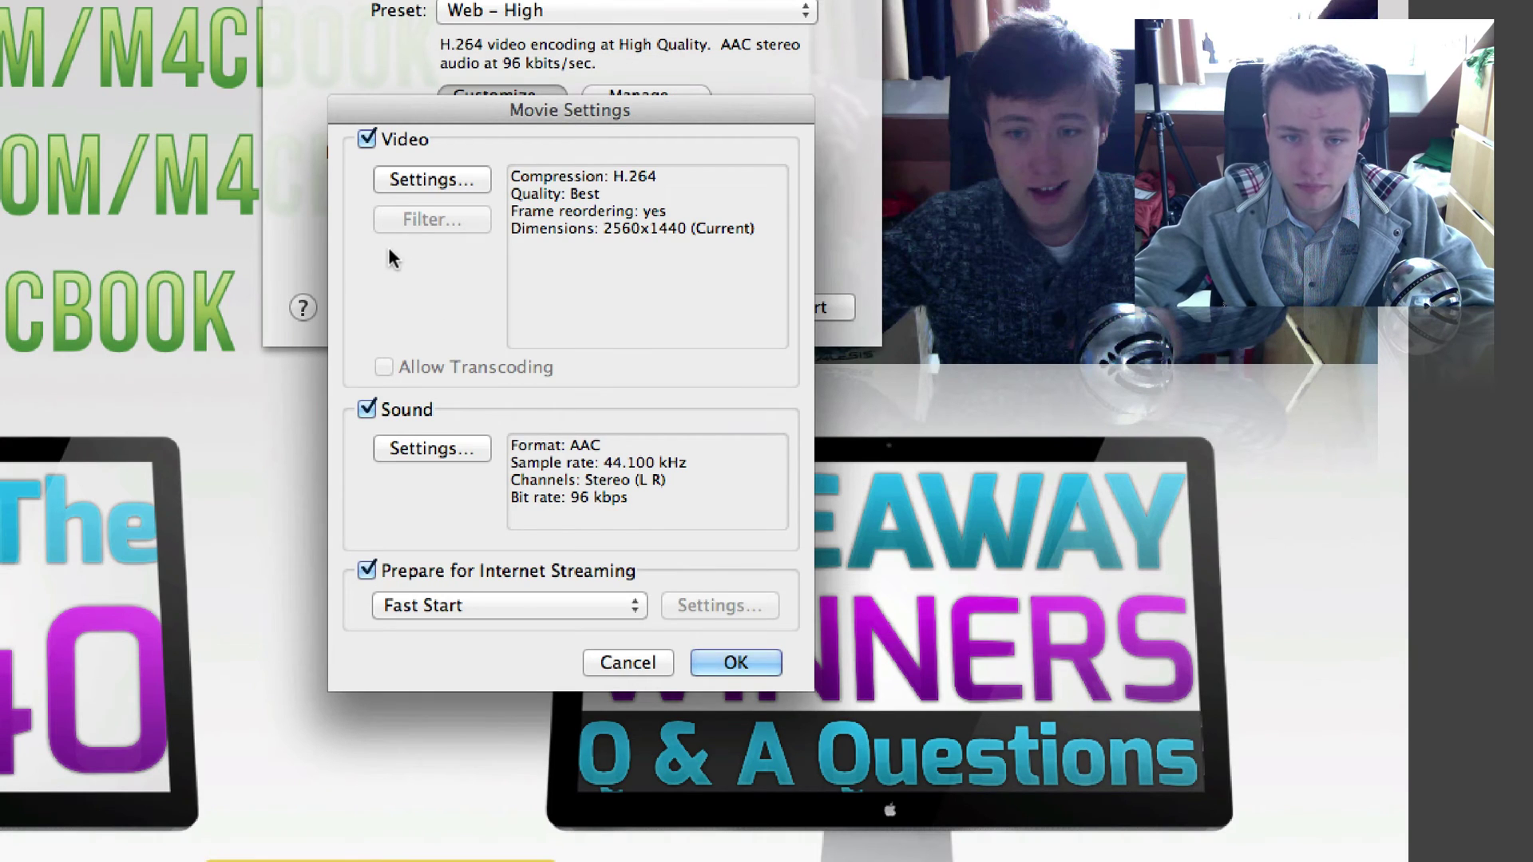
# Step: Keep AAC as the audio format and set its render quality to Best
pyautogui.click(437, 449)
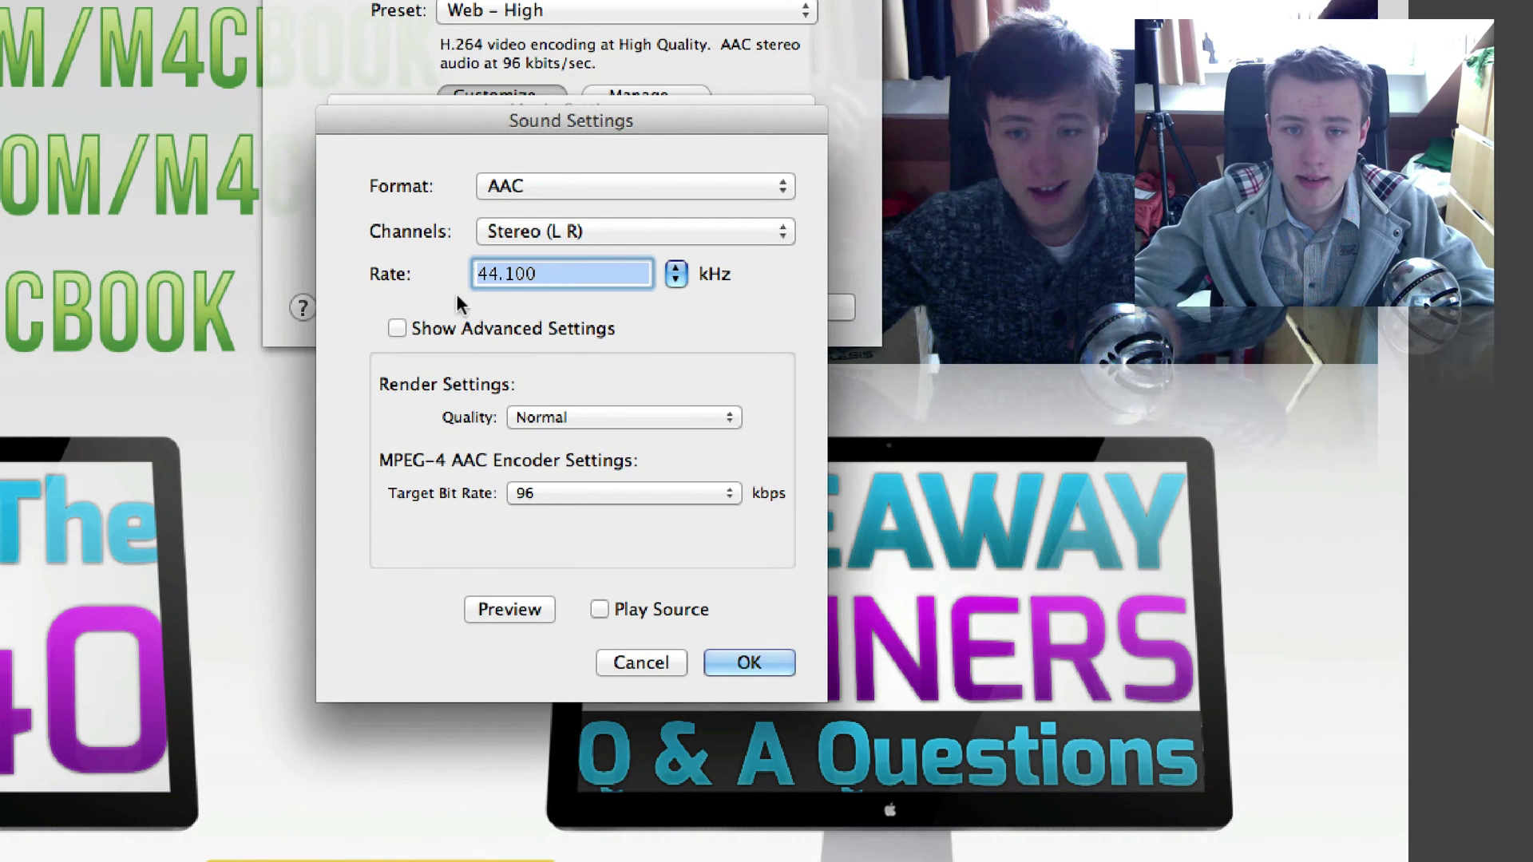
pyautogui.click(511, 188)
pyautogui.click(396, 180)
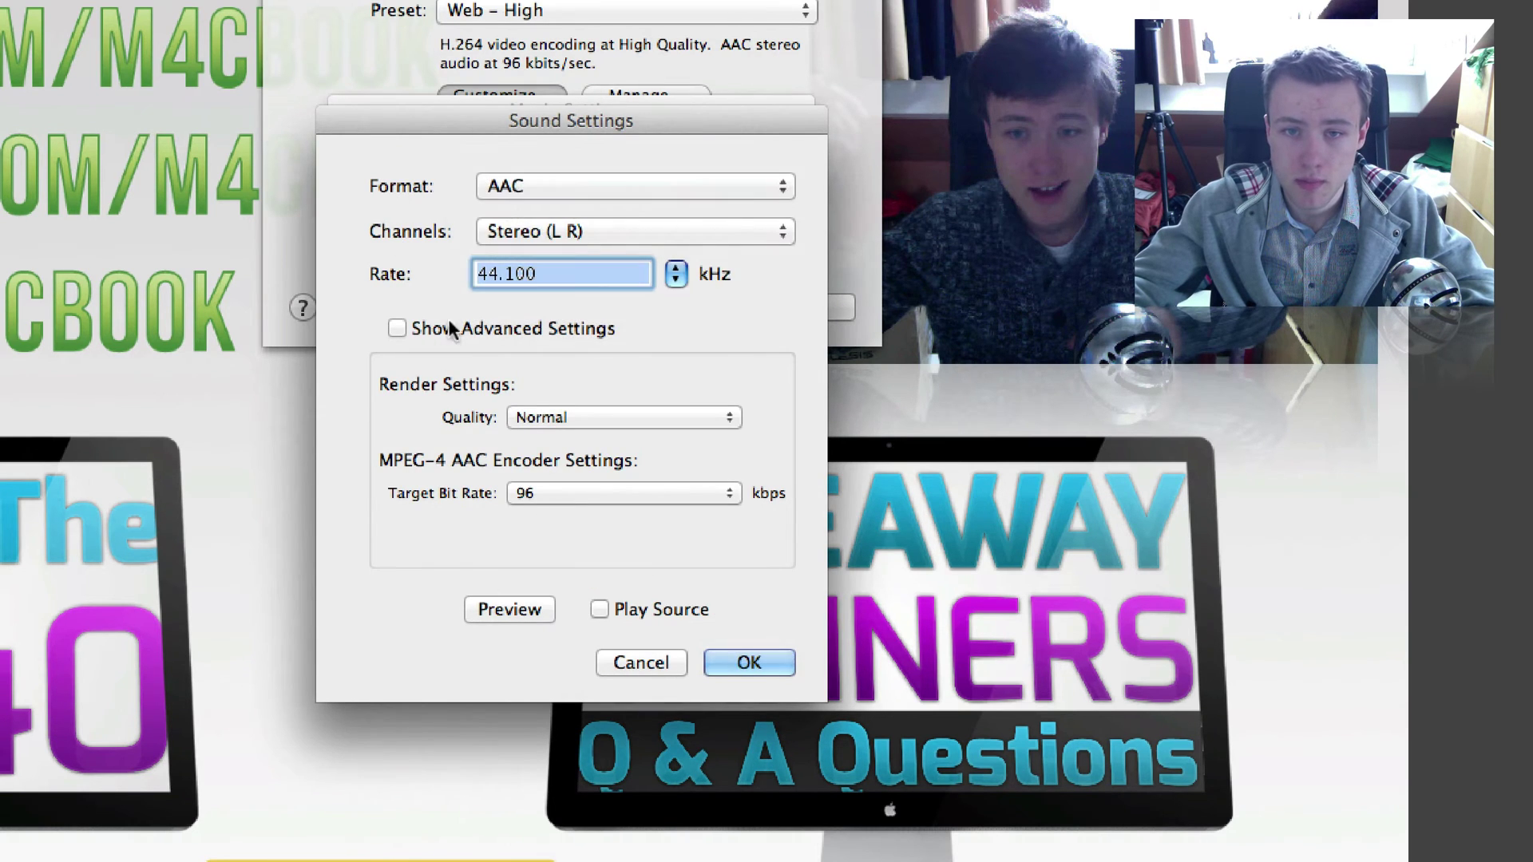
pyautogui.click(540, 417)
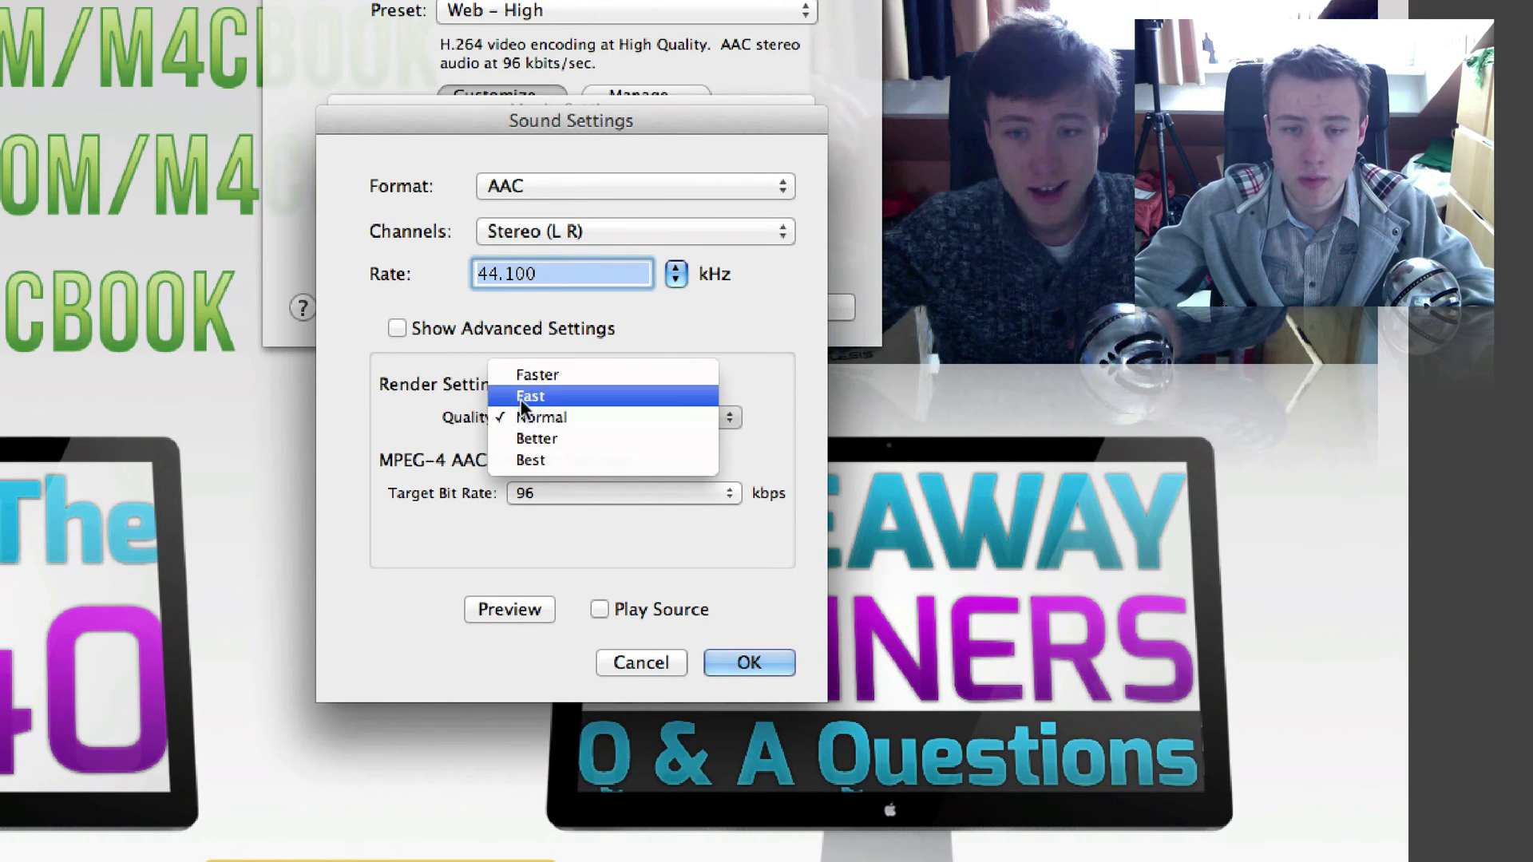
pyautogui.click(636, 460)
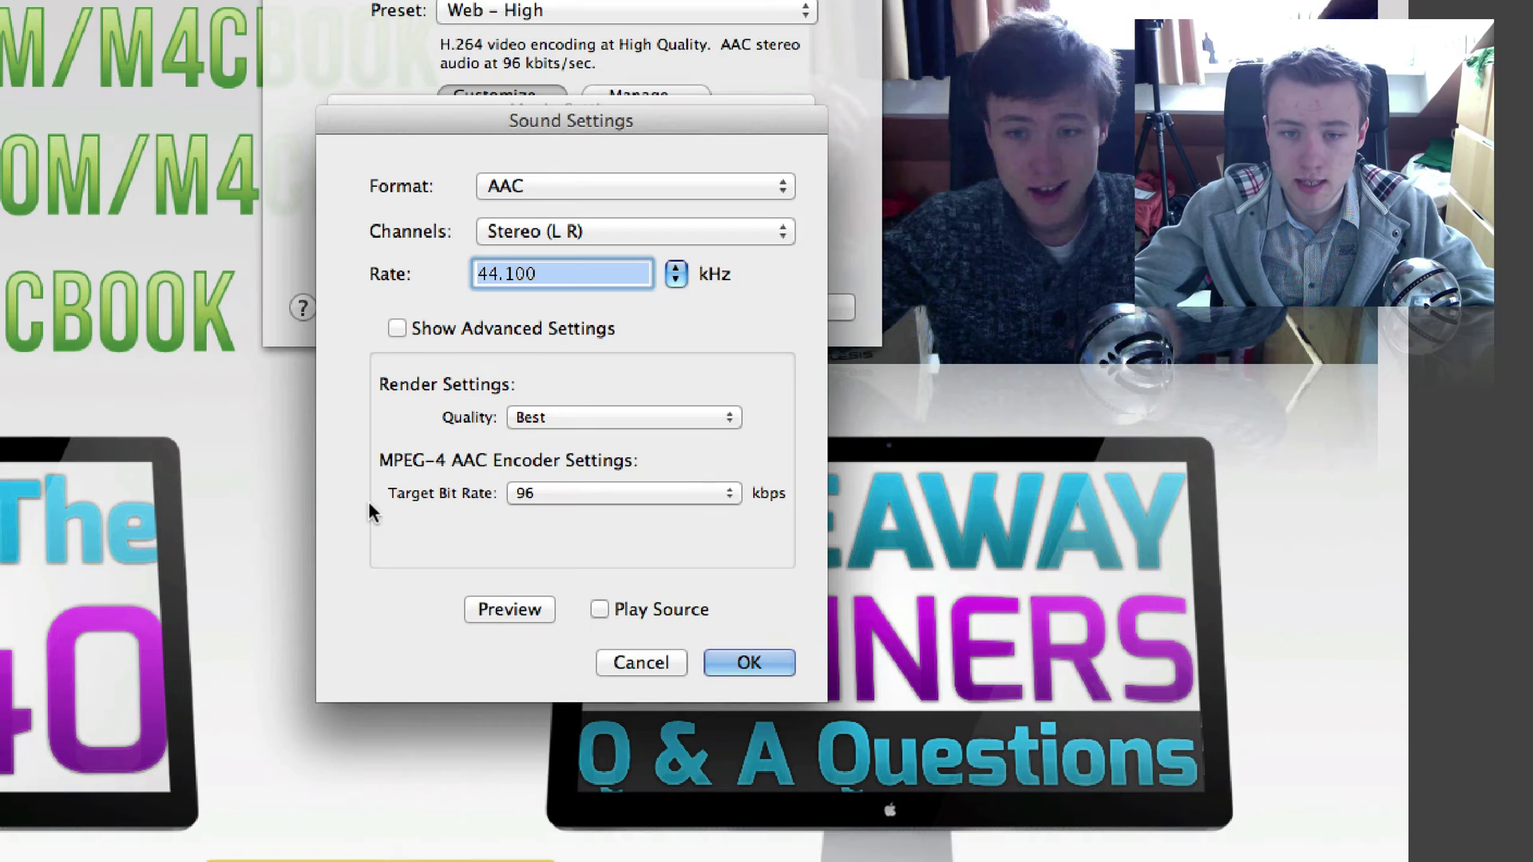
# Step: Set the target audio bit rate to 112 kbps and confirm the sound settings
pyautogui.click(629, 497)
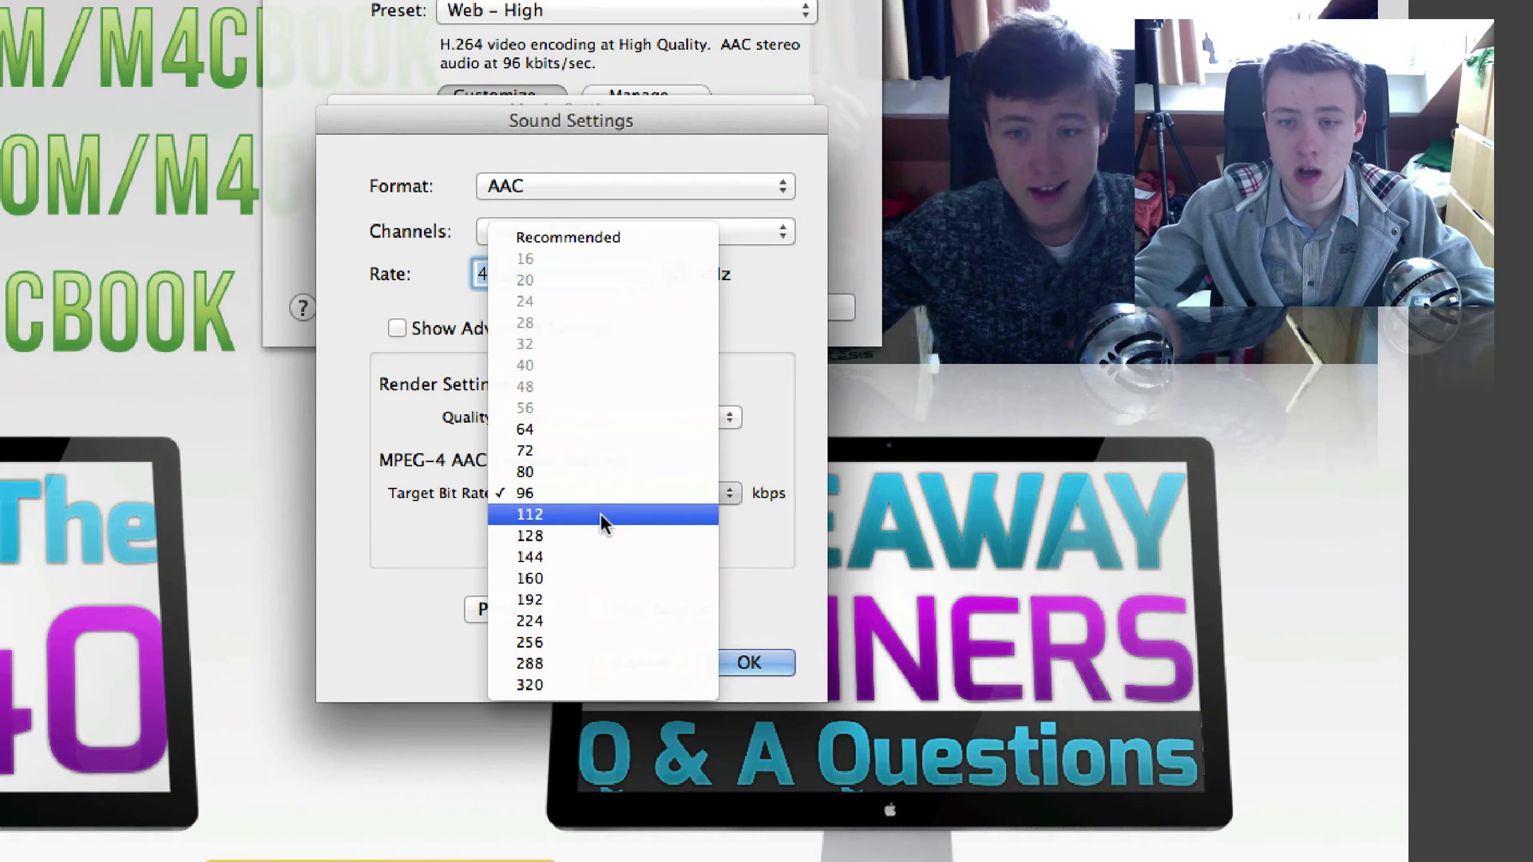
pyautogui.click(601, 514)
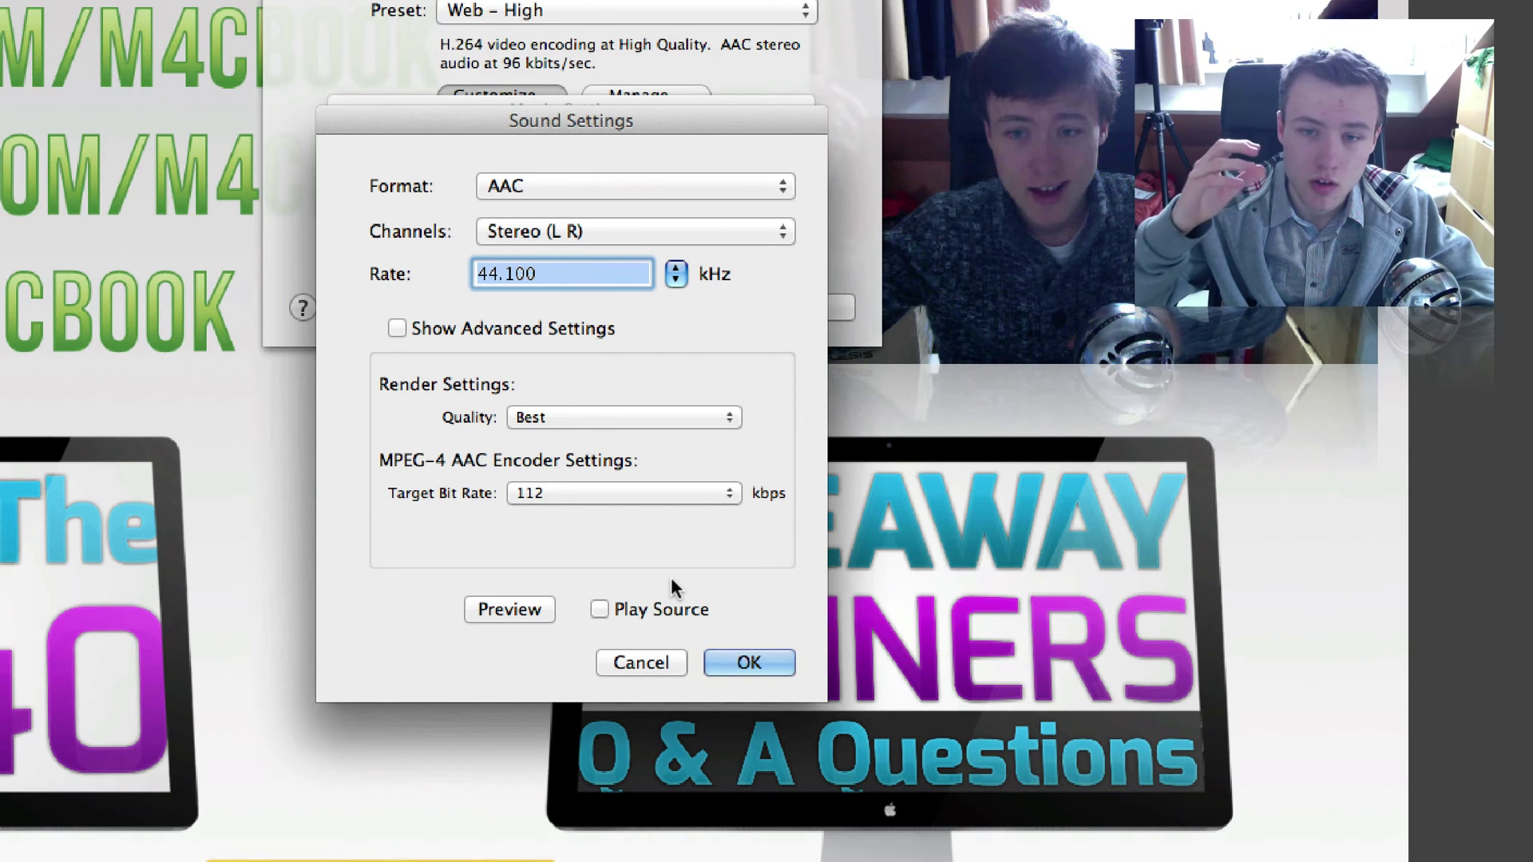
pyautogui.click(691, 495)
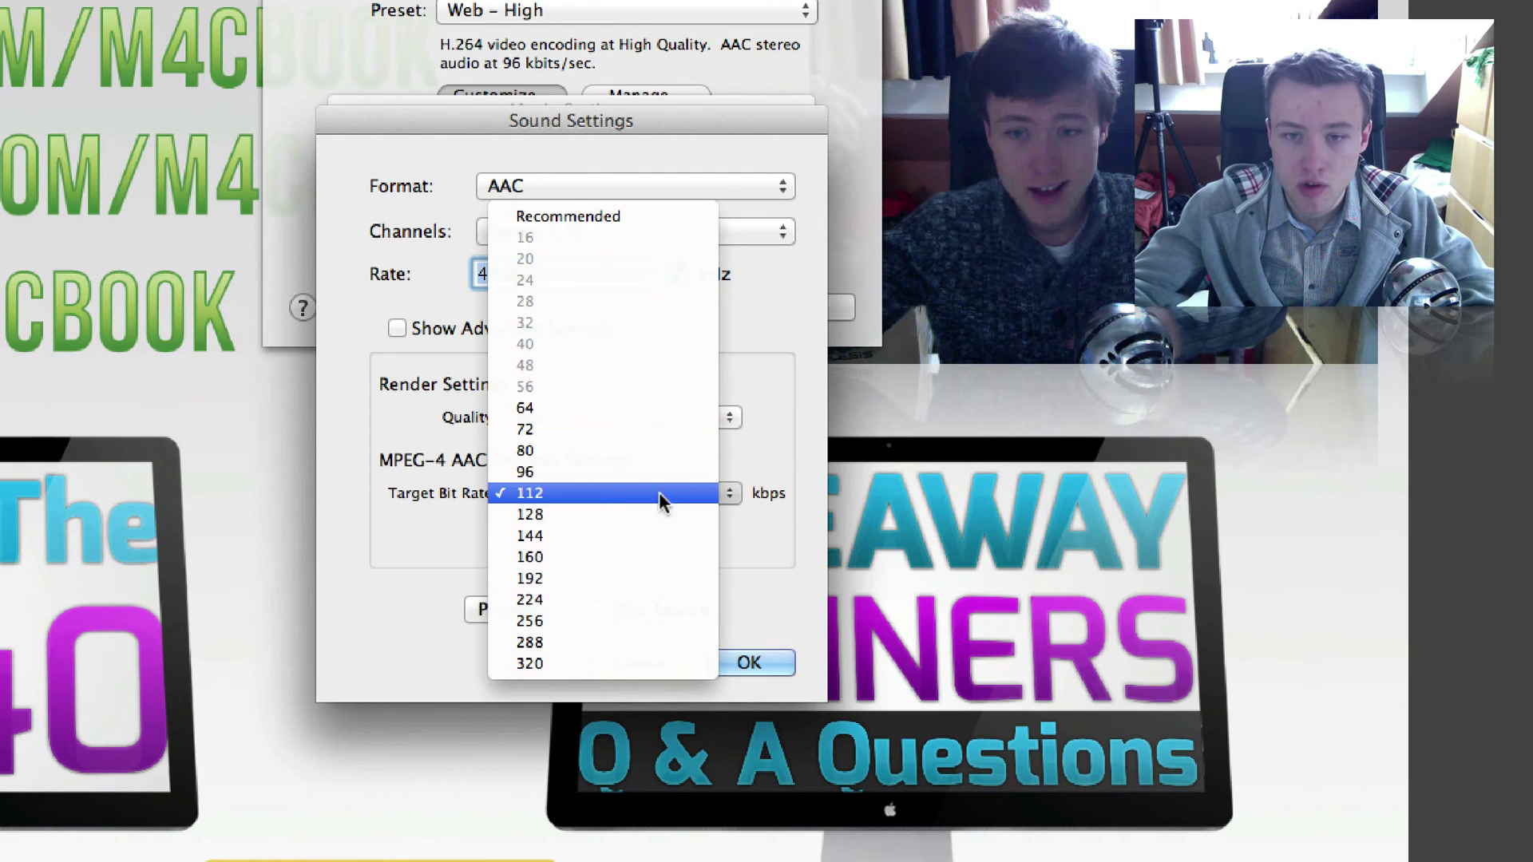
pyautogui.click(658, 492)
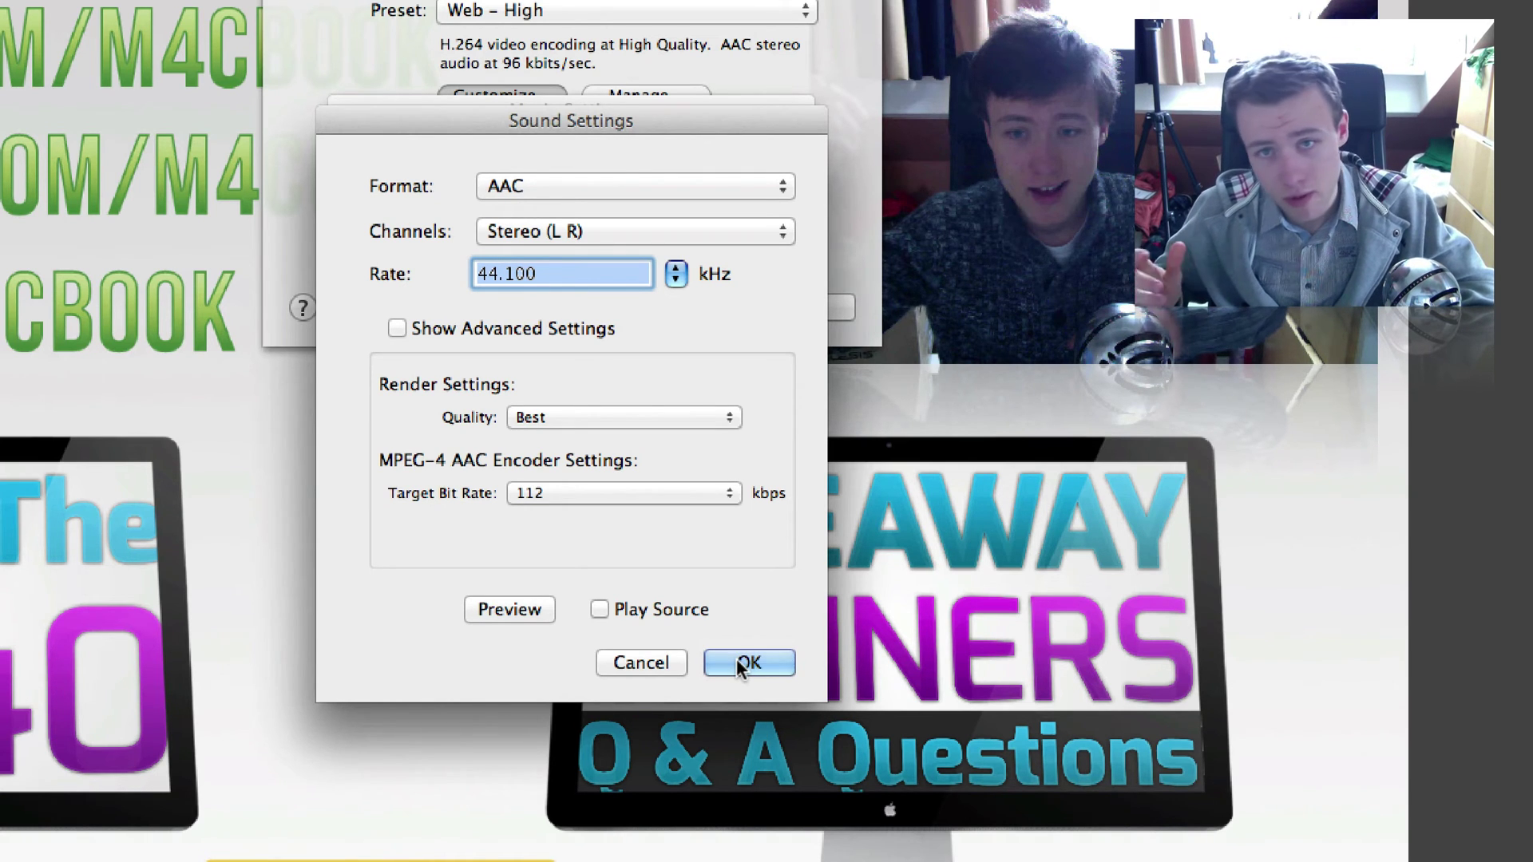
pyautogui.click(562, 491)
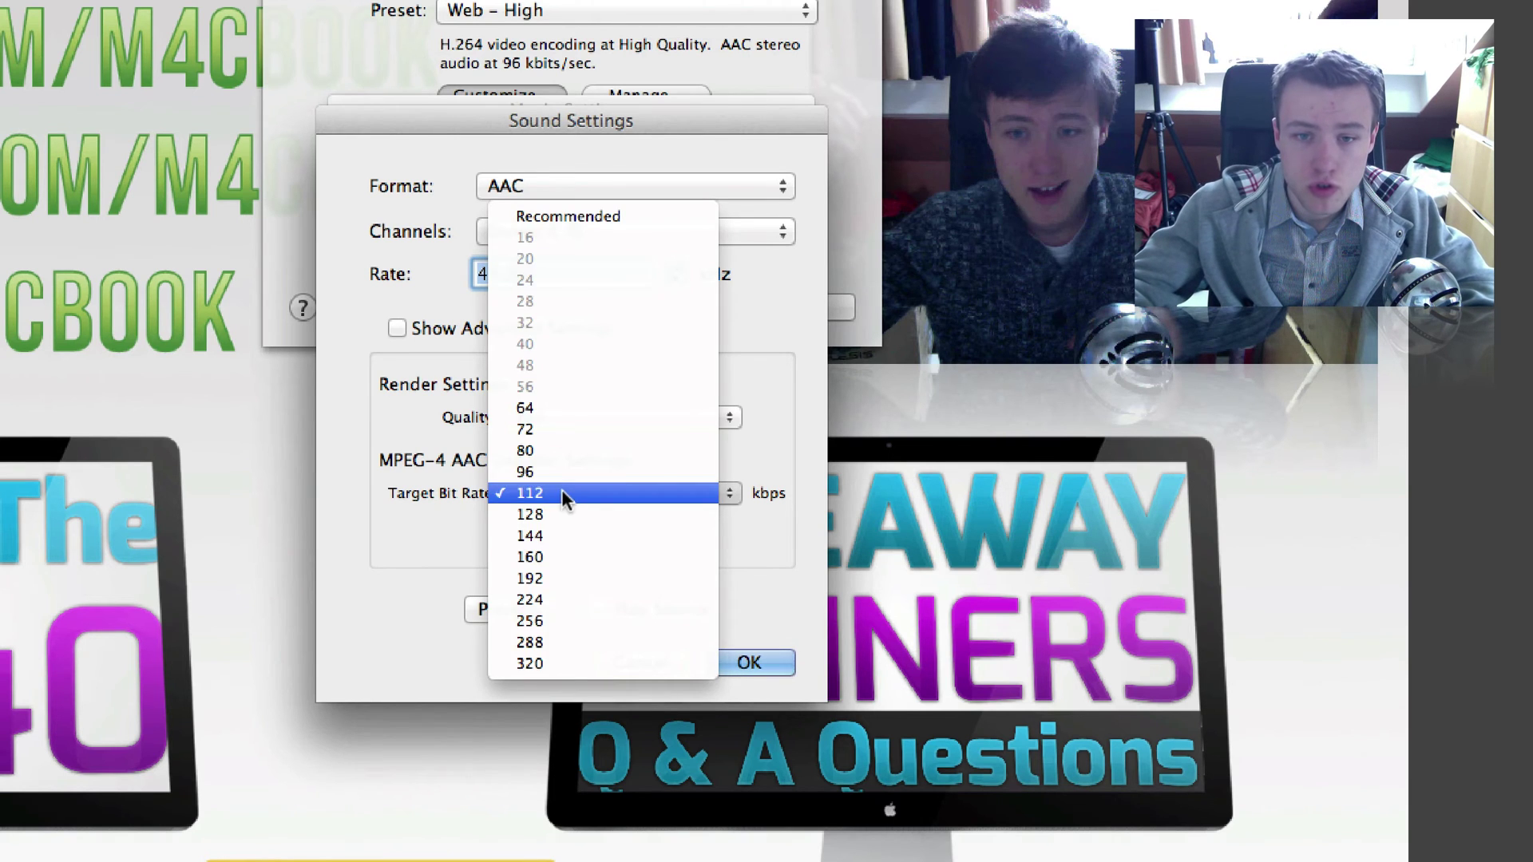
pyautogui.click(778, 572)
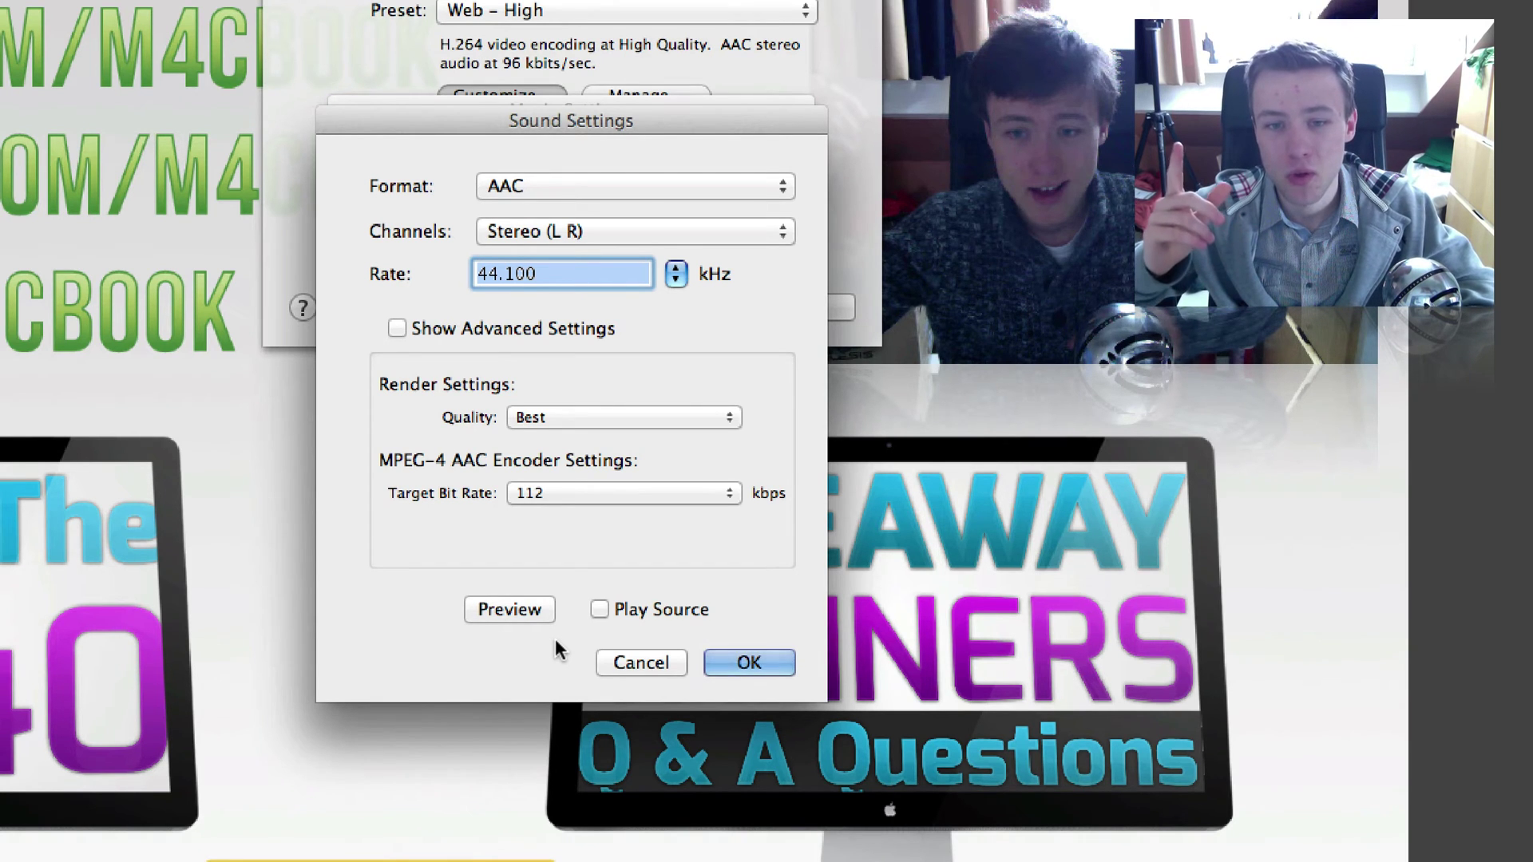
pyautogui.click(621, 496)
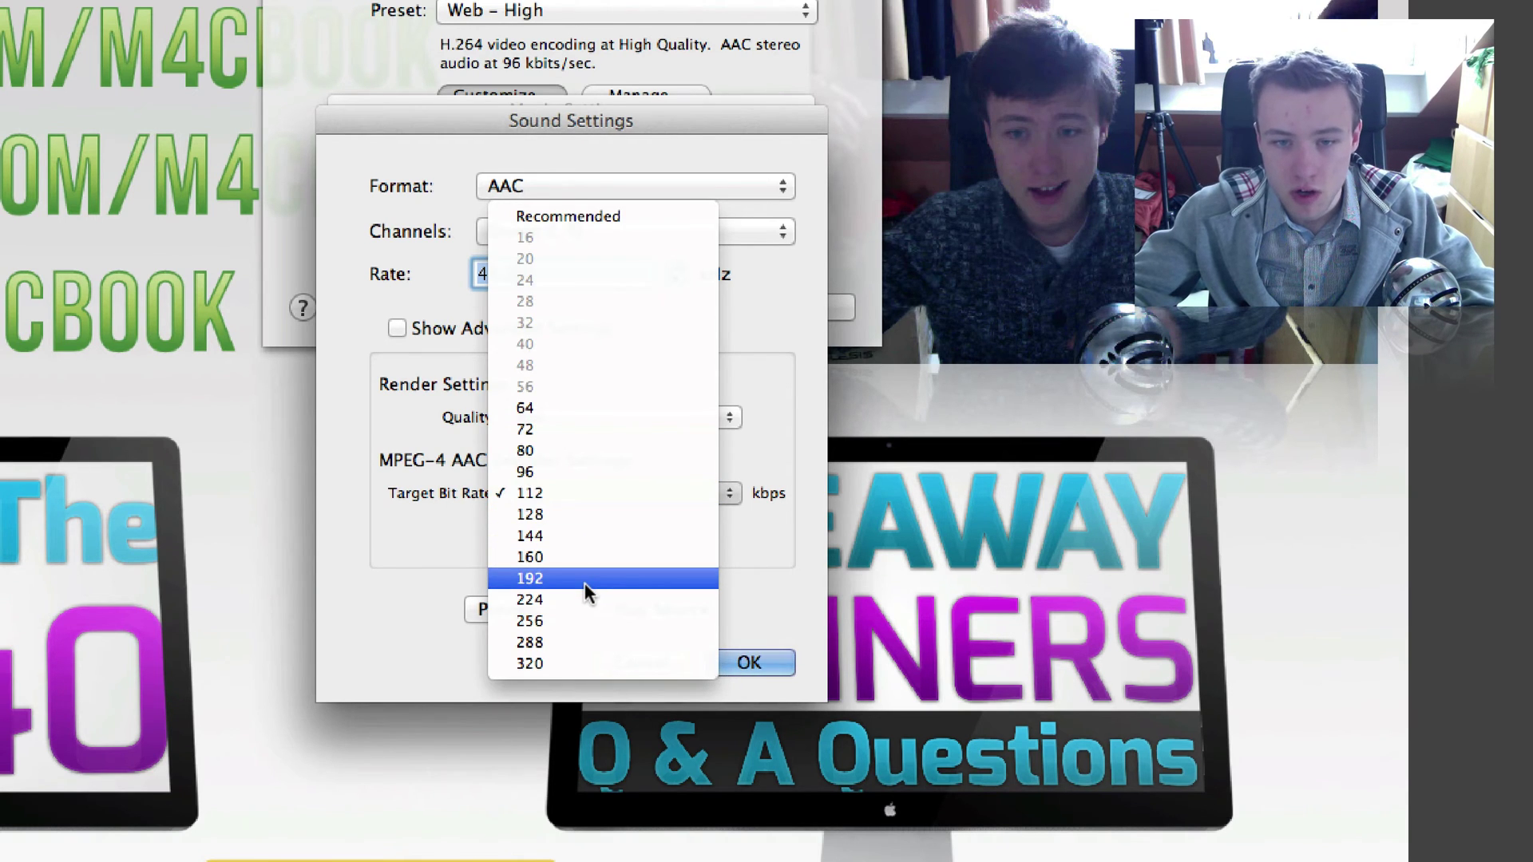
pyautogui.click(584, 581)
pyautogui.click(636, 493)
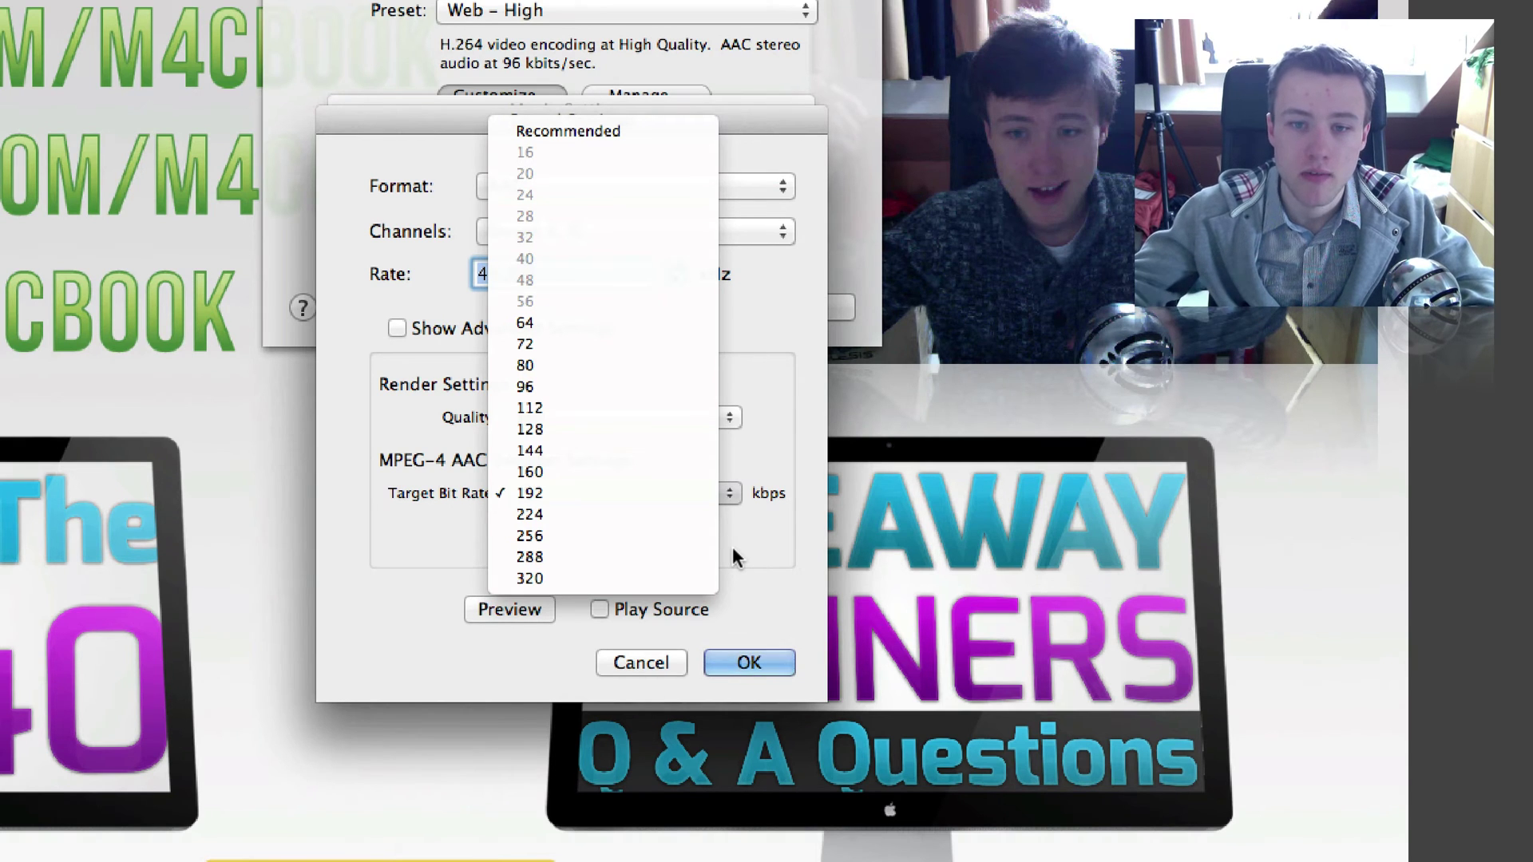
pyautogui.click(597, 408)
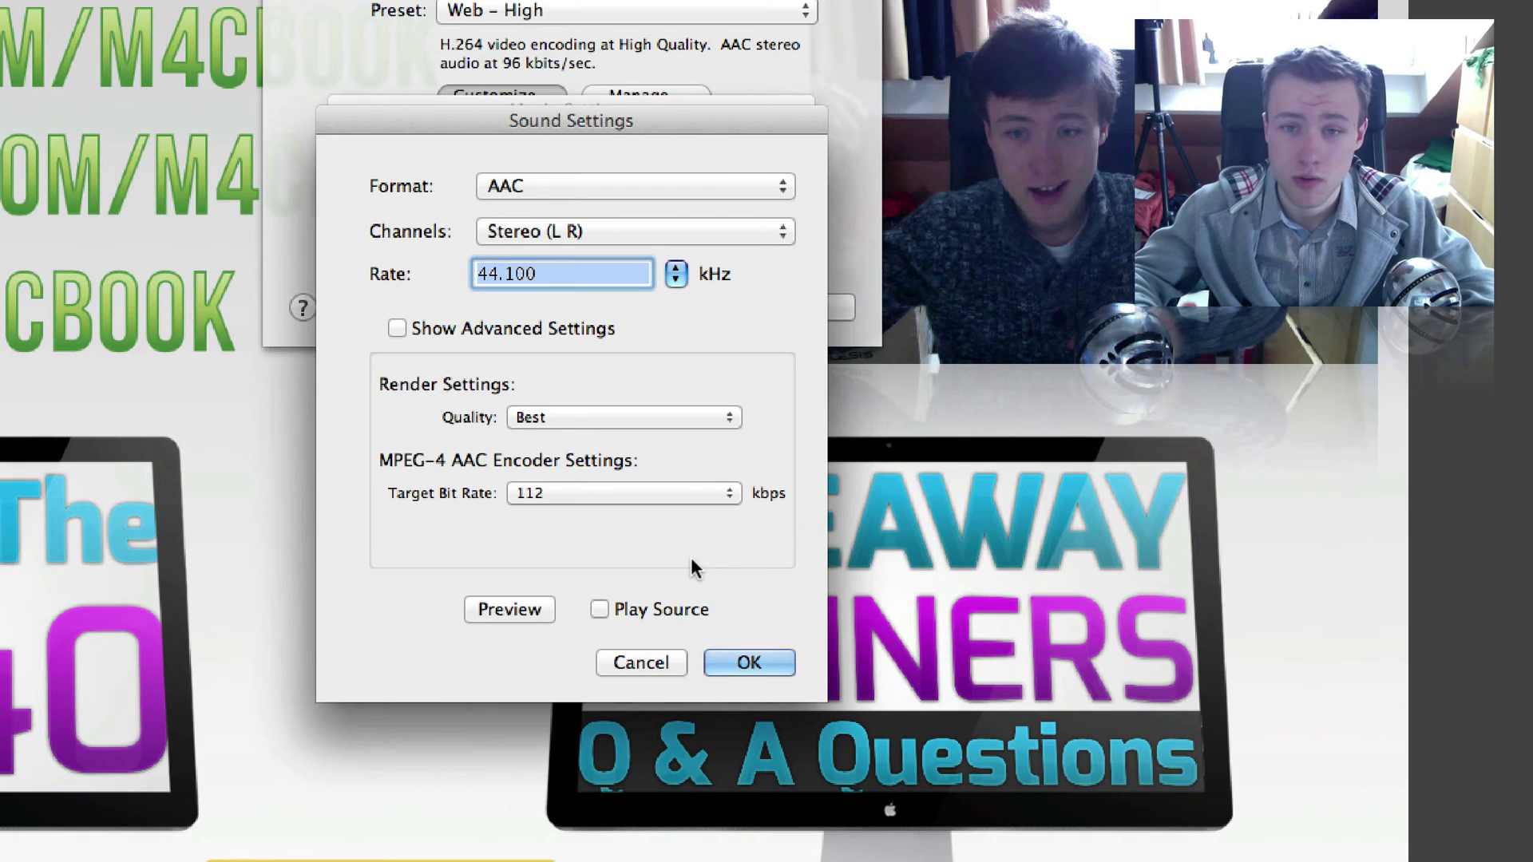
pyautogui.click(765, 668)
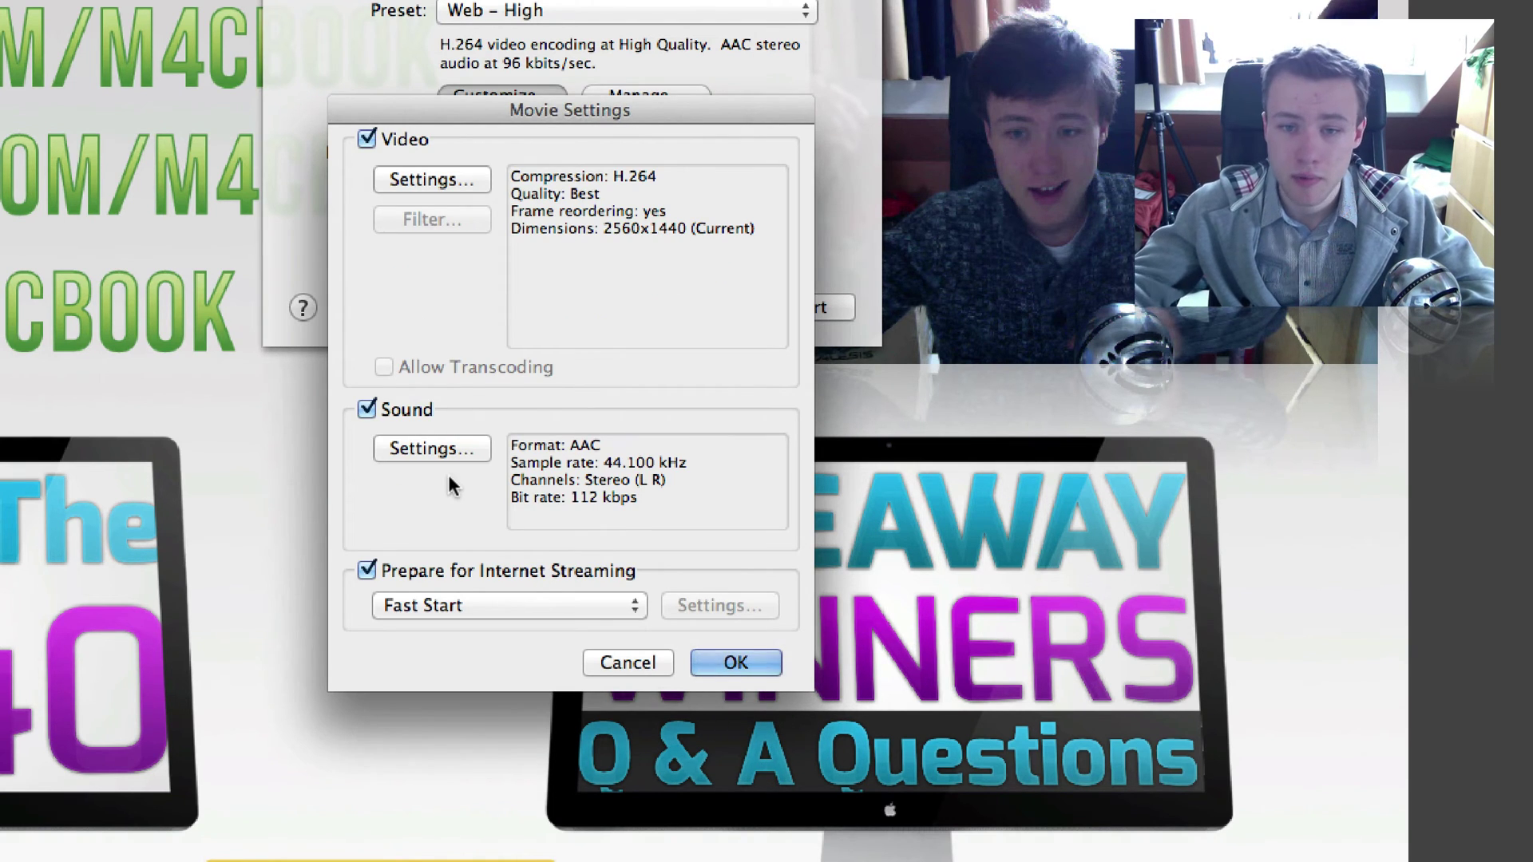
pyautogui.click(443, 611)
pyautogui.click(473, 605)
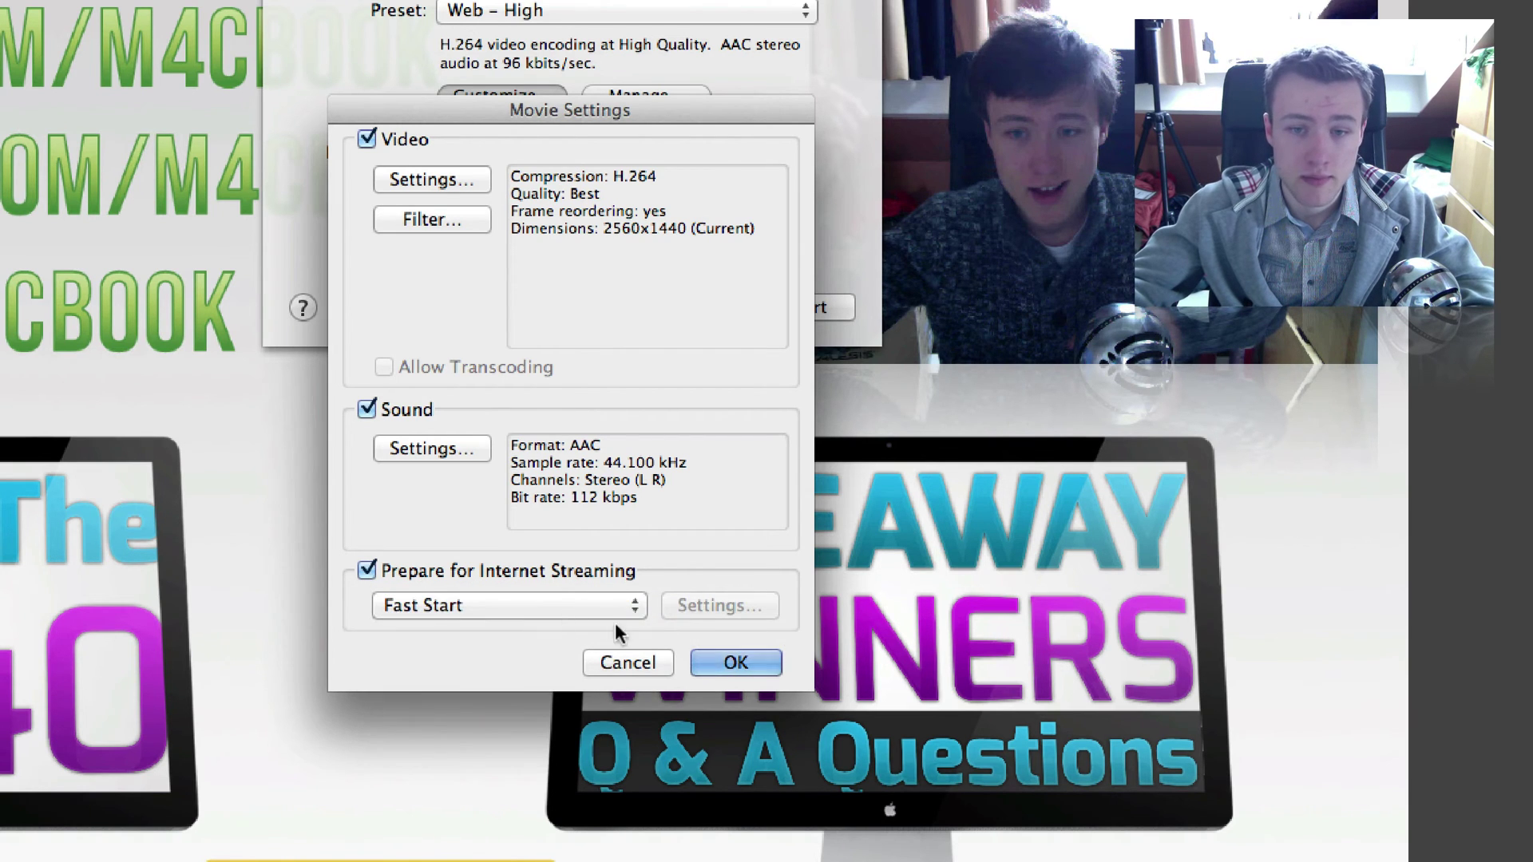
pyautogui.click(731, 661)
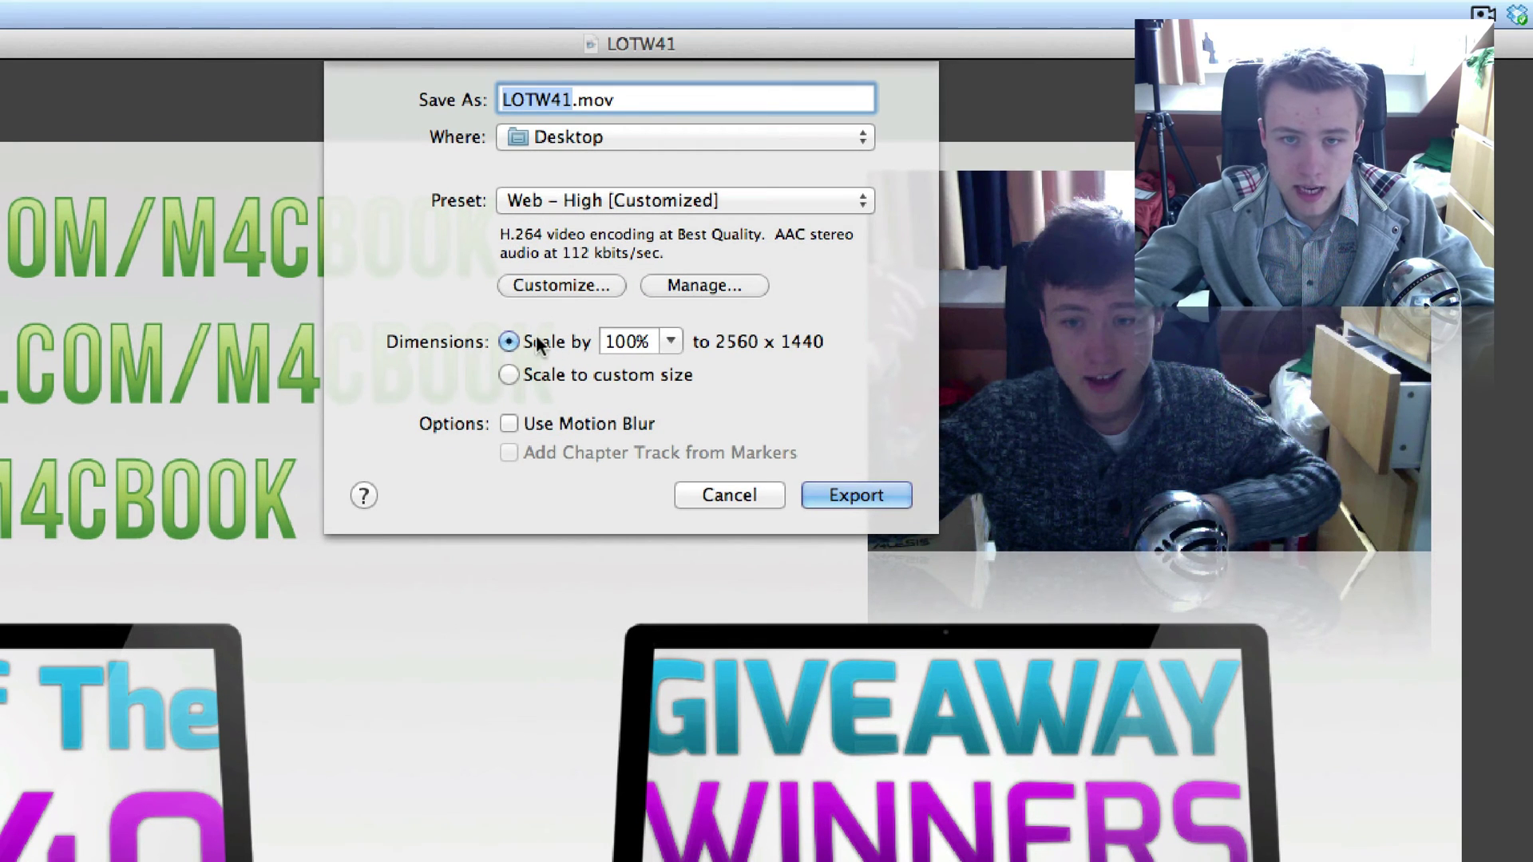
pyautogui.click(668, 343)
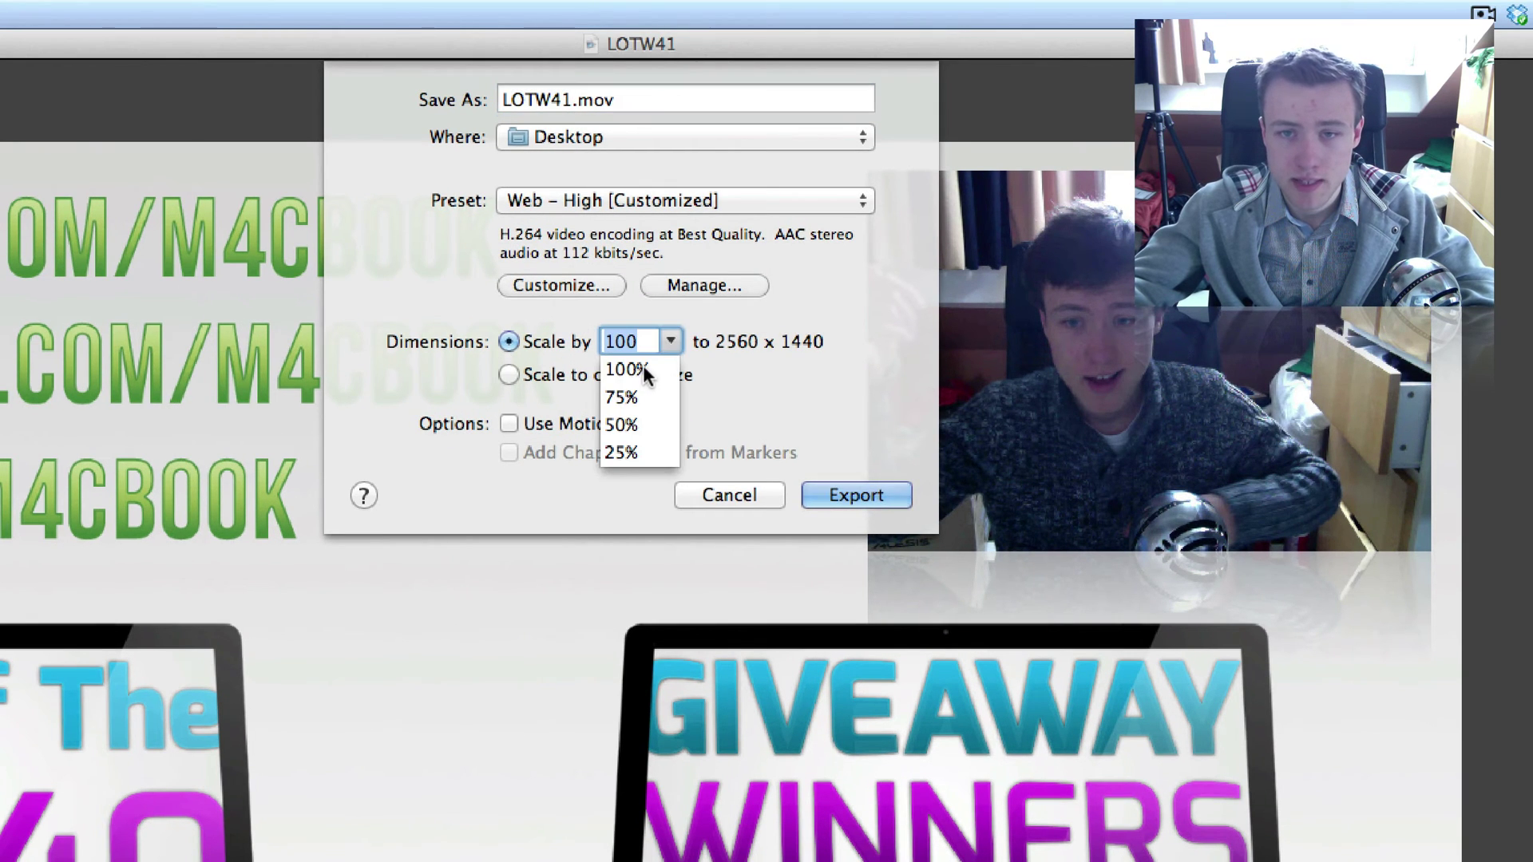
pyautogui.click(638, 366)
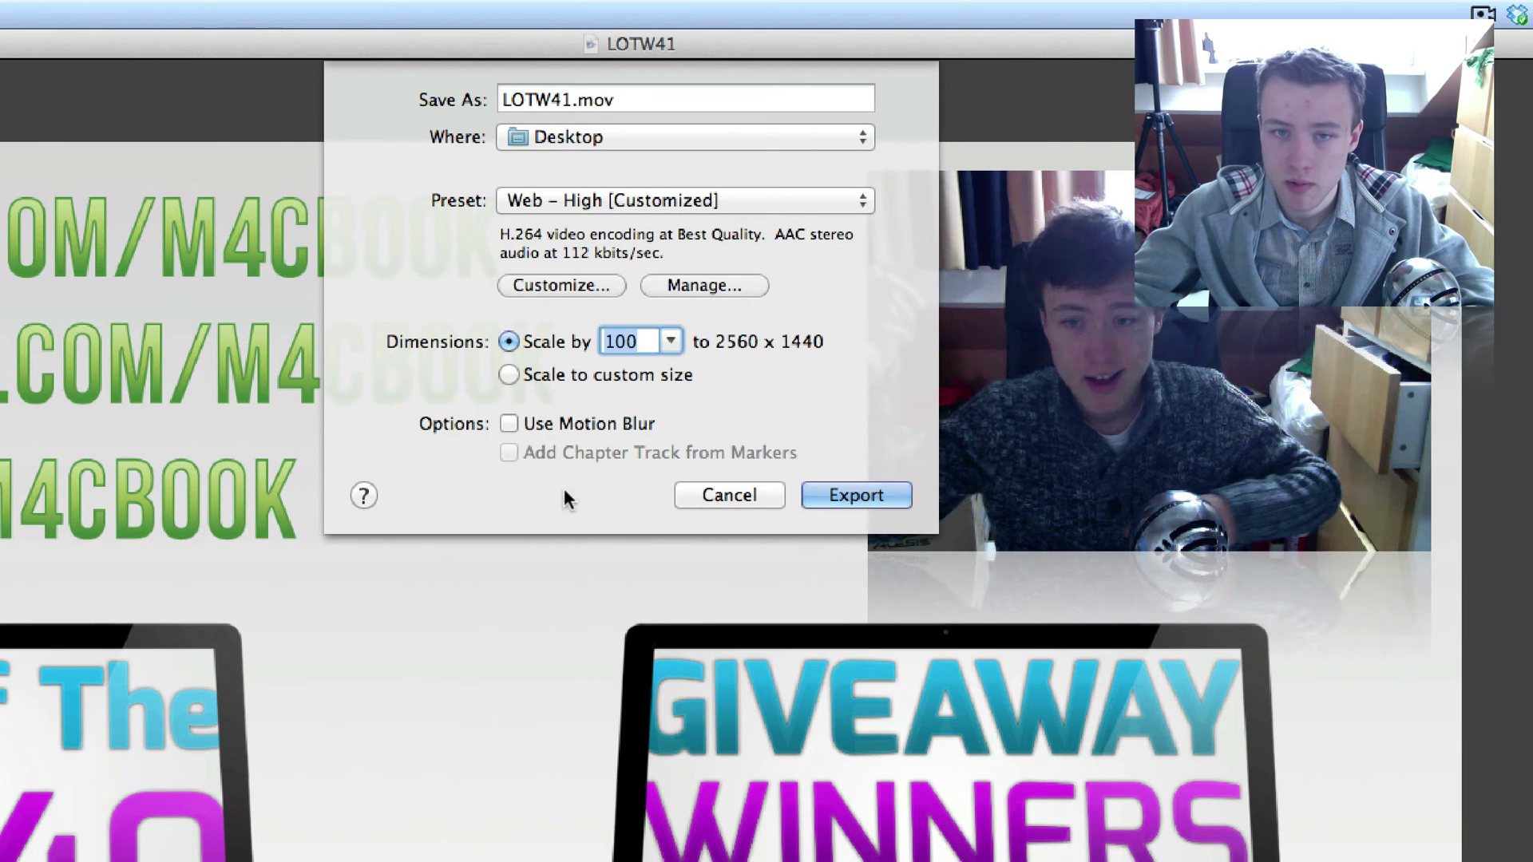
# Step: Enter a custom export size of 1280 x 720, then return to percentage scaling
pyautogui.click(510, 377)
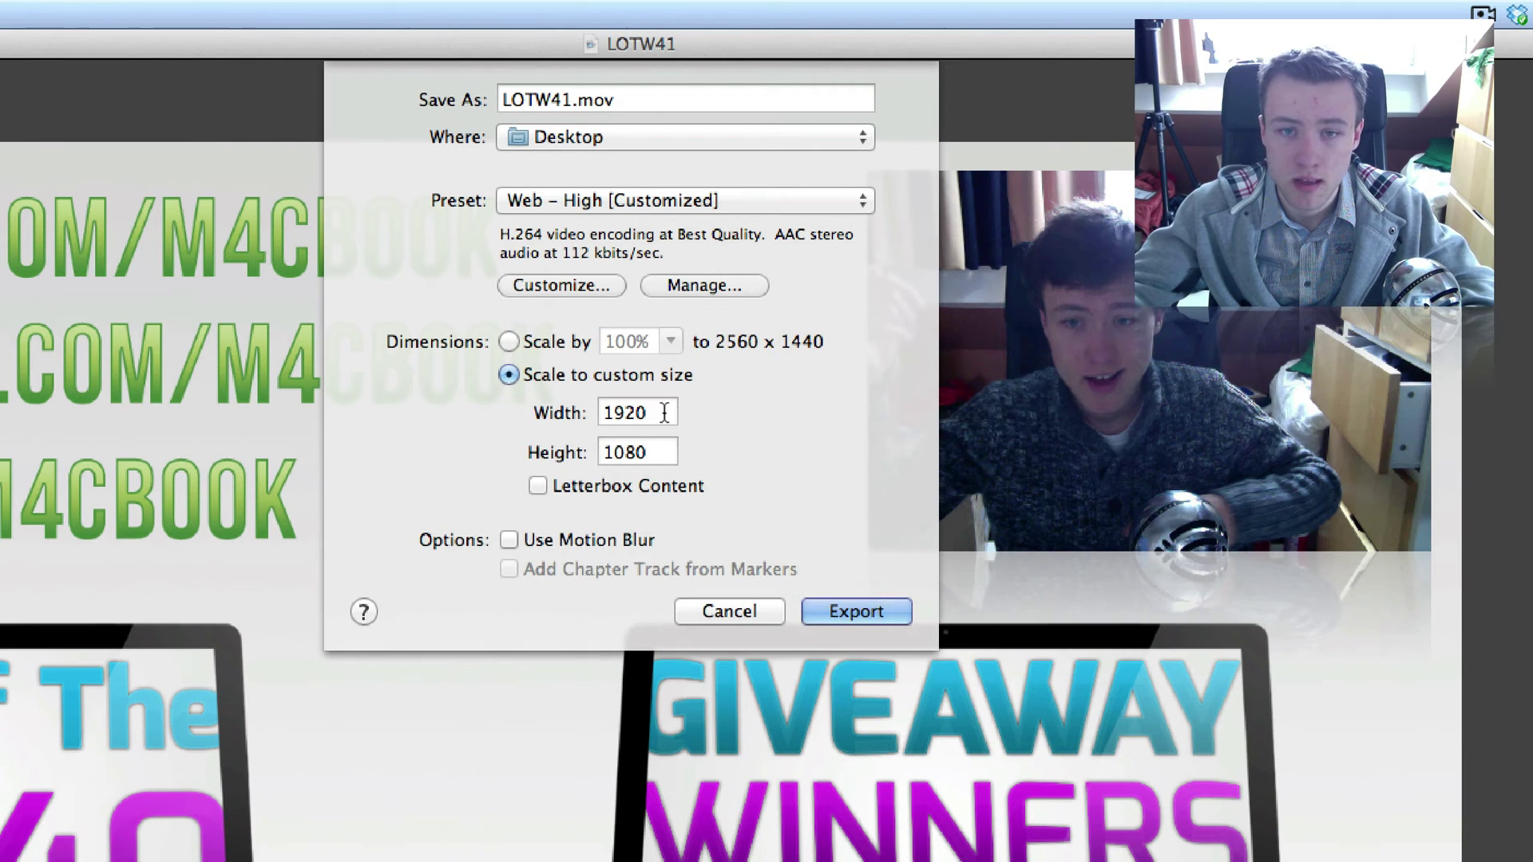
pyautogui.doubleClick(630, 414)
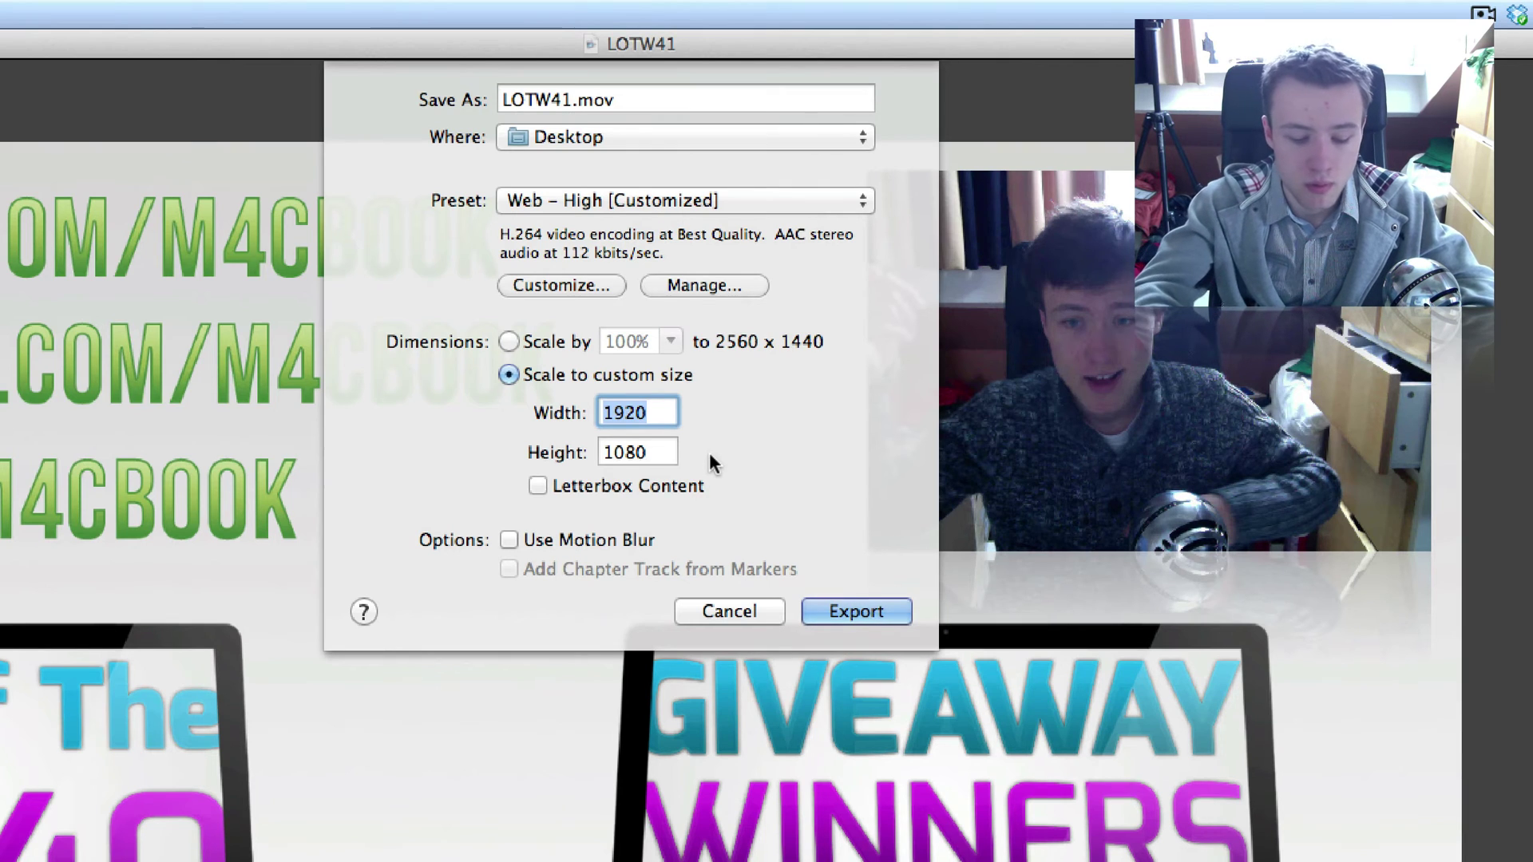
pyautogui.write('1280')
pyautogui.press('Tab')
pyautogui.write('720')
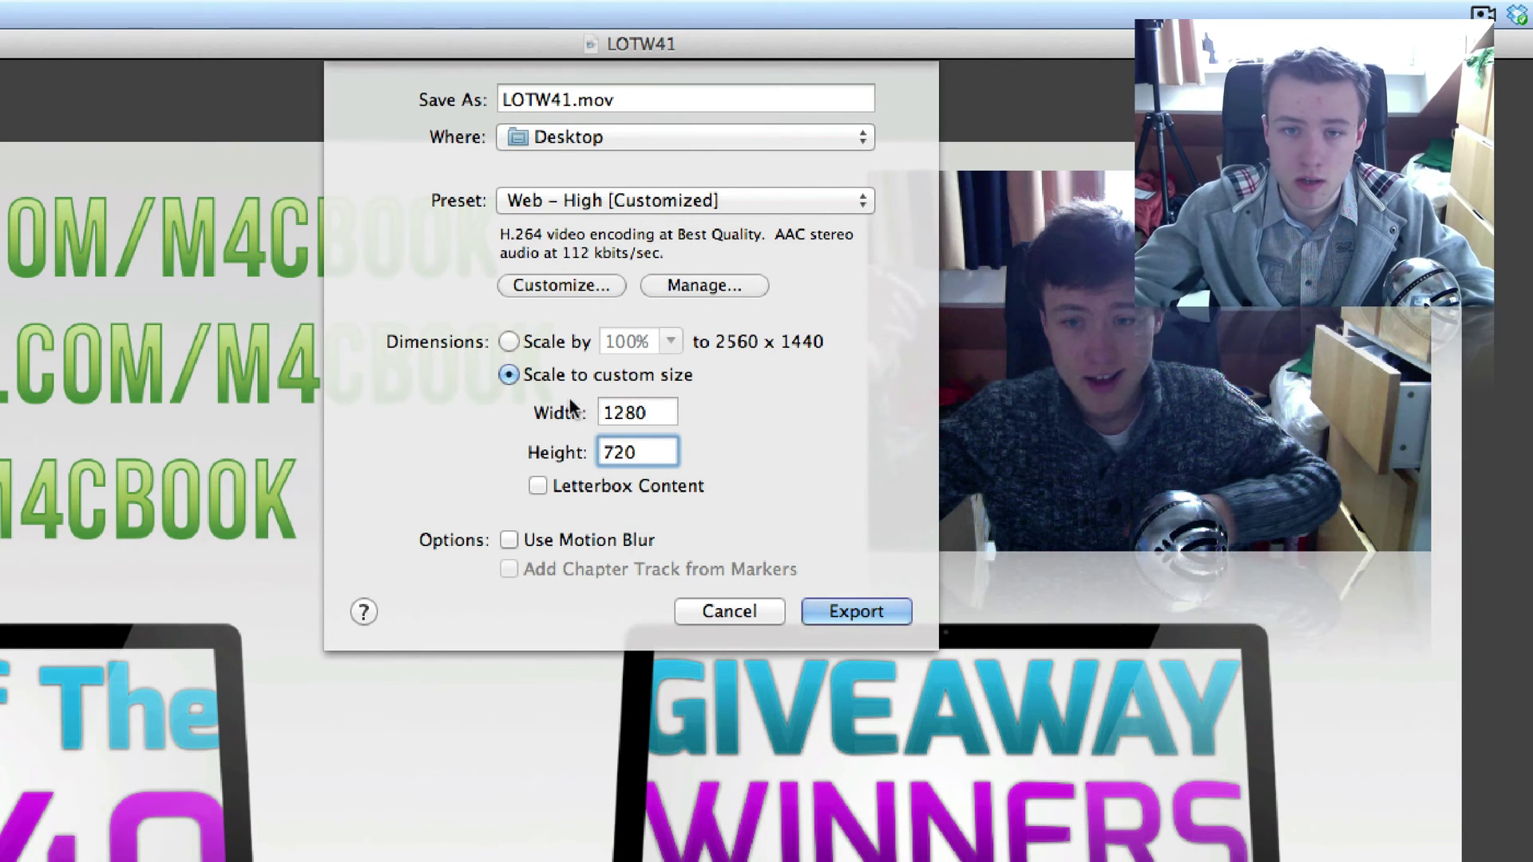
pyautogui.click(509, 341)
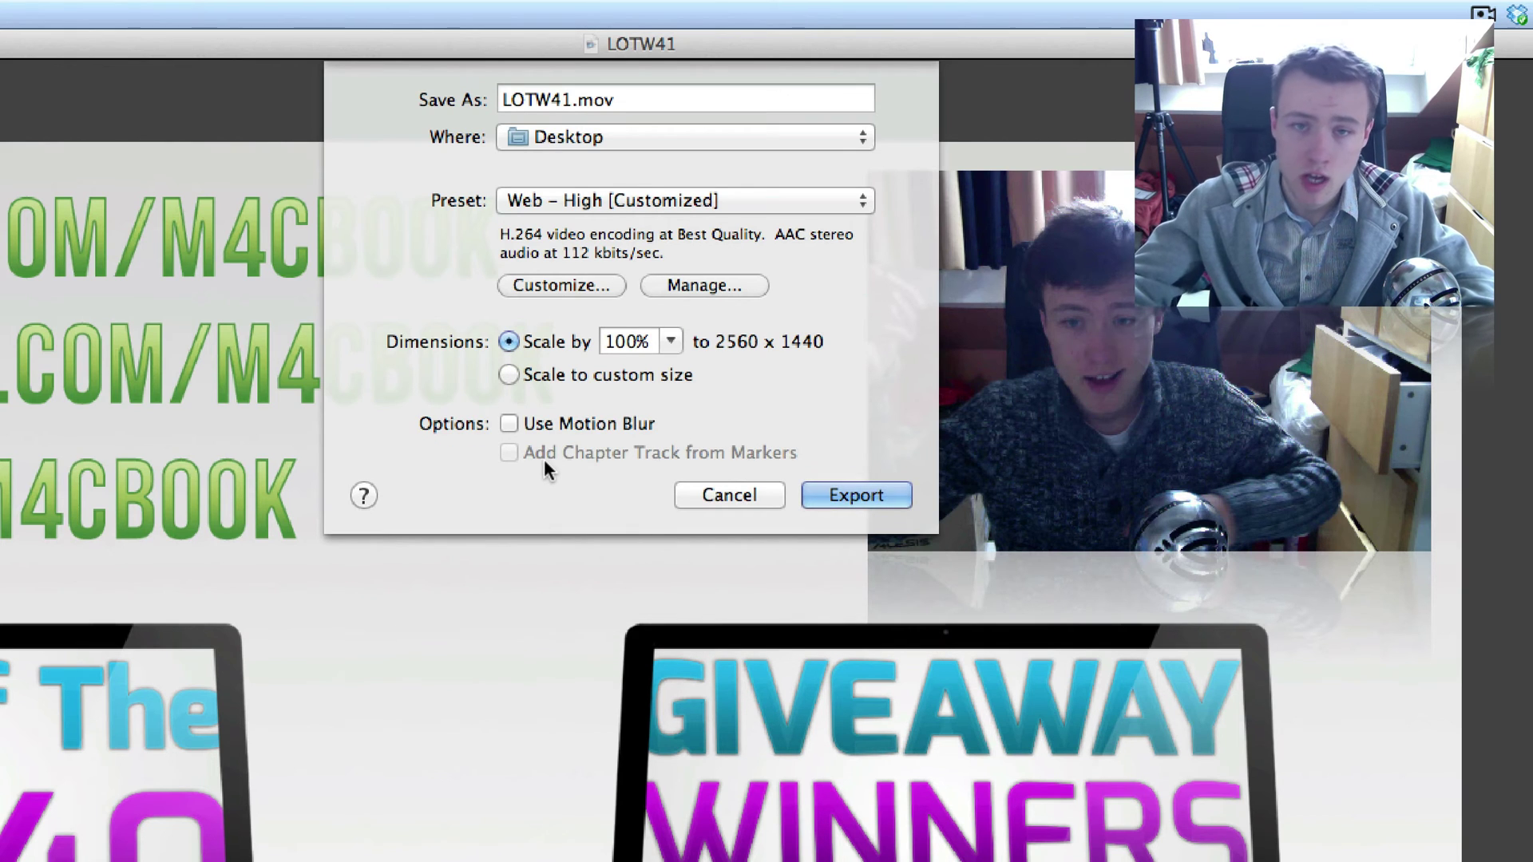
pyautogui.moveTo(544, 461)
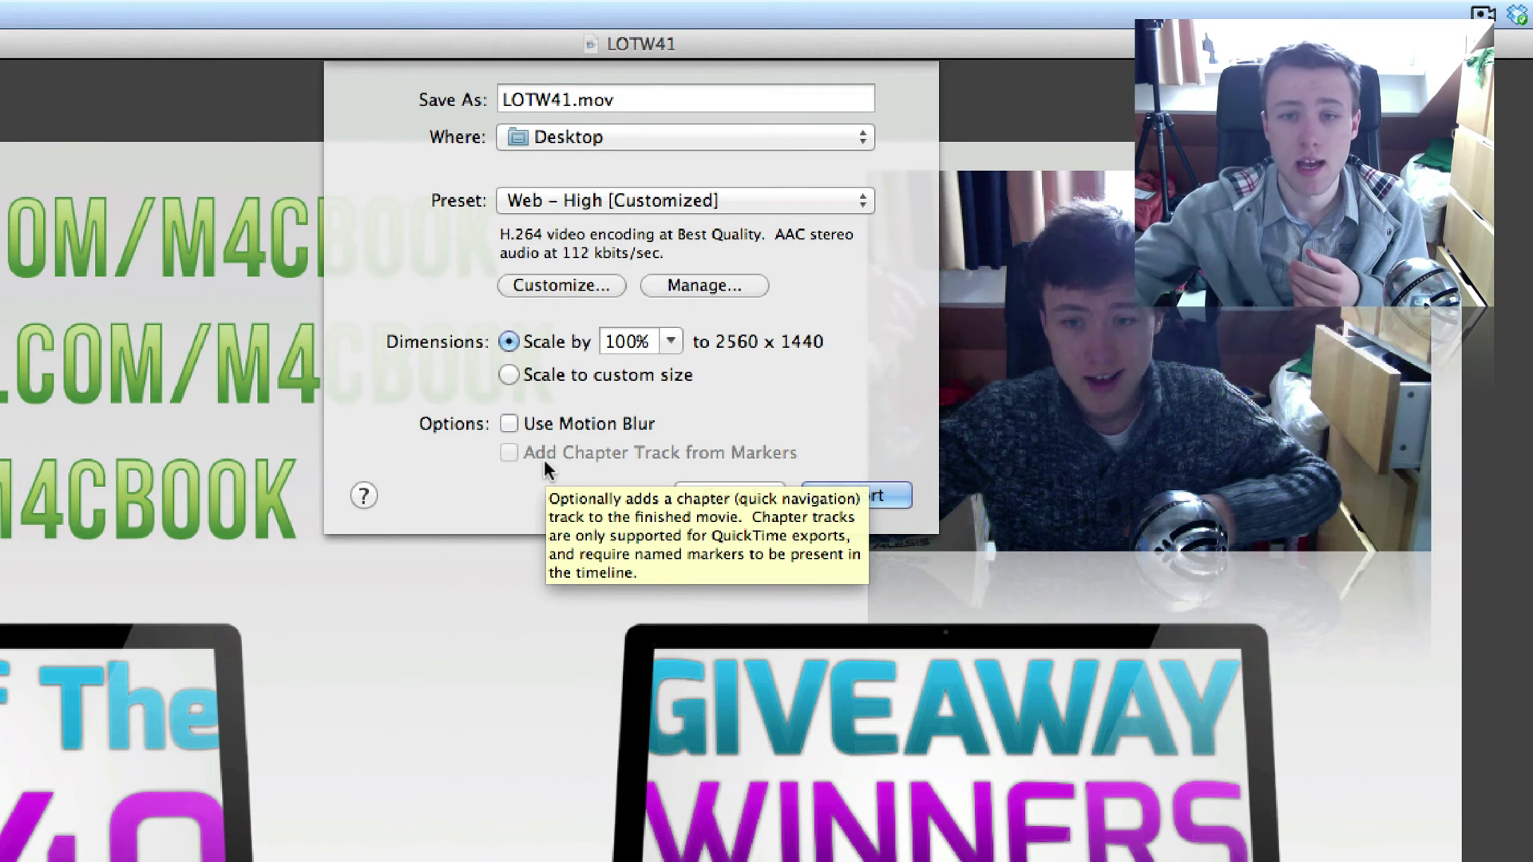
pyautogui.click(519, 376)
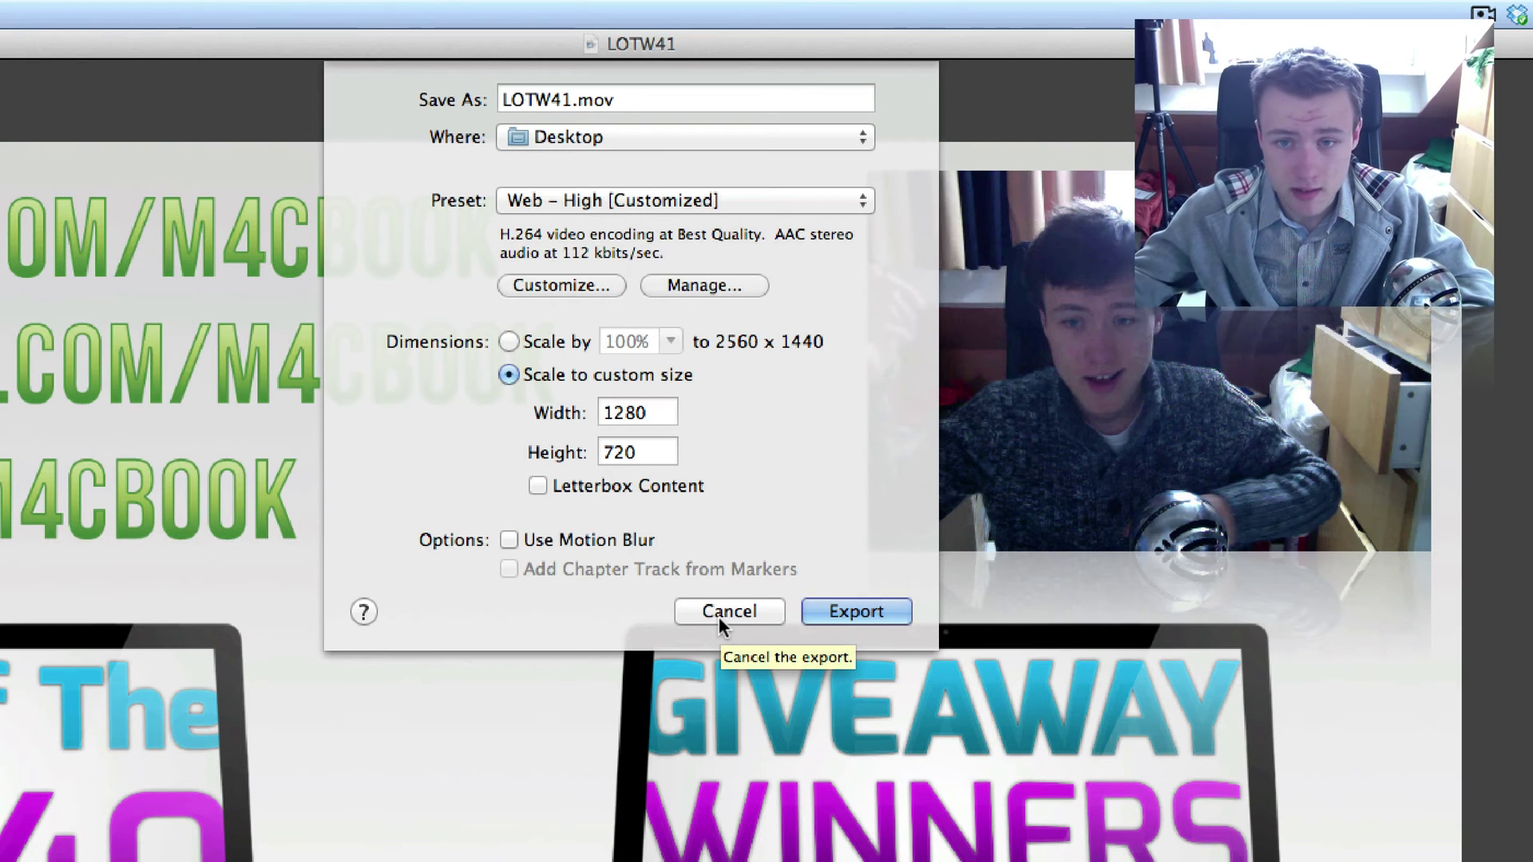
pyautogui.click(538, 339)
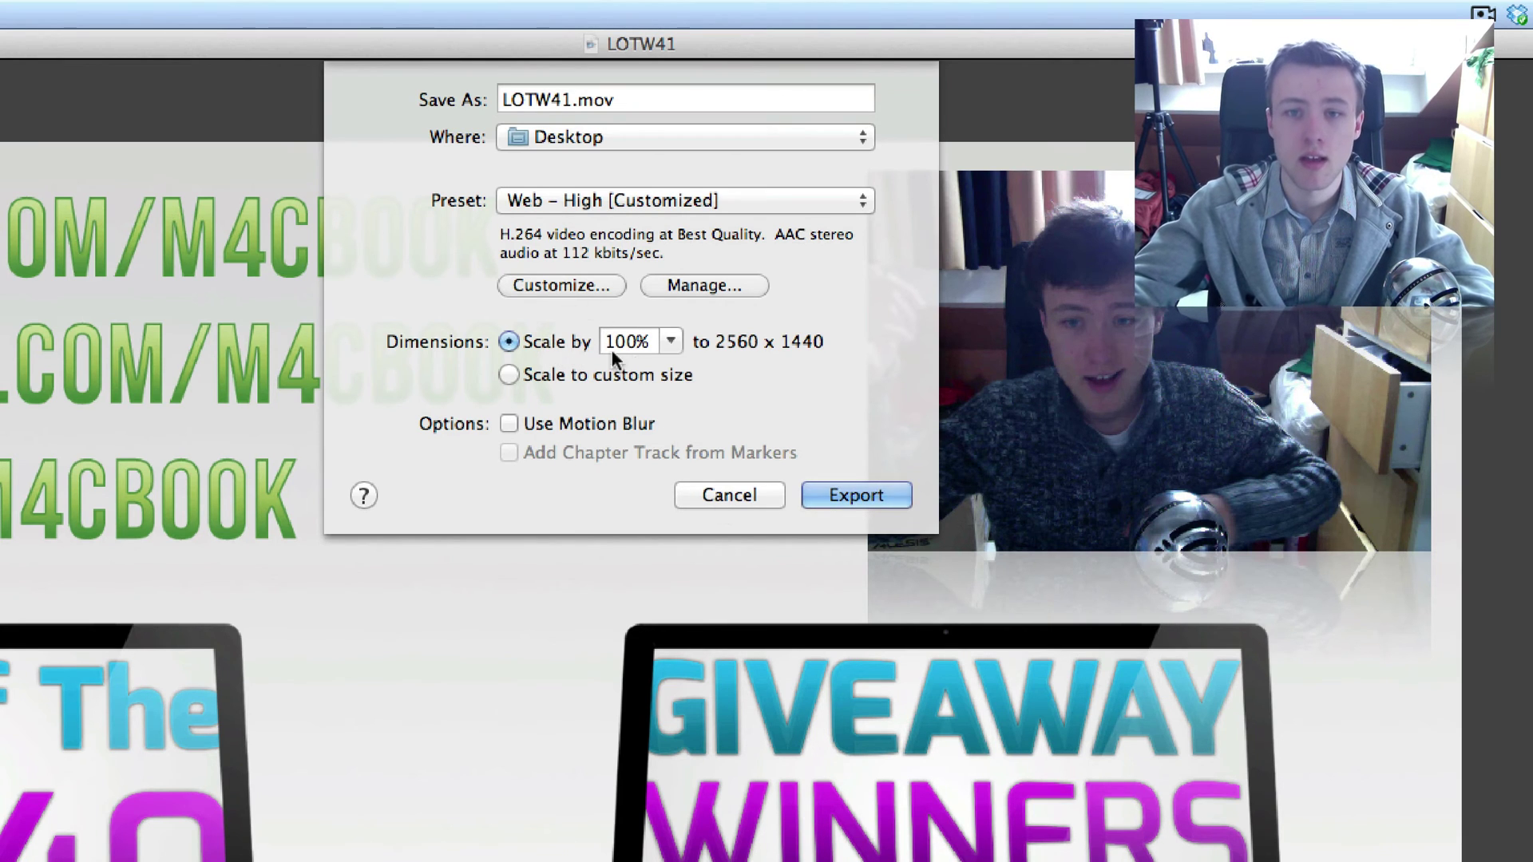
# Step: Keep scaling at 100%, cancel the export, and close LOTW41 without saving
pyautogui.click(670, 341)
pyautogui.click(552, 370)
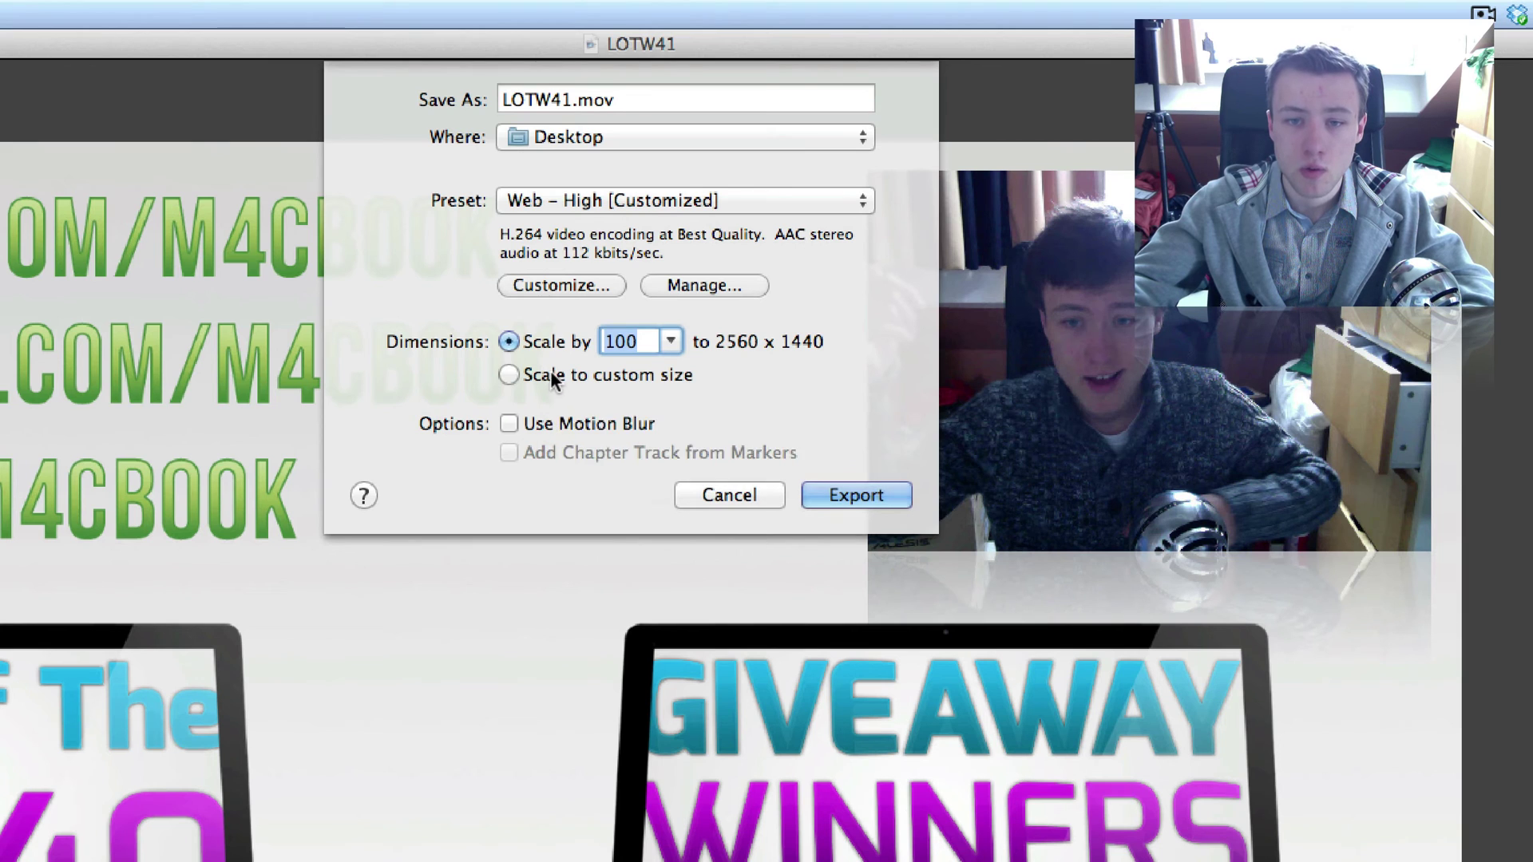
pyautogui.click(503, 372)
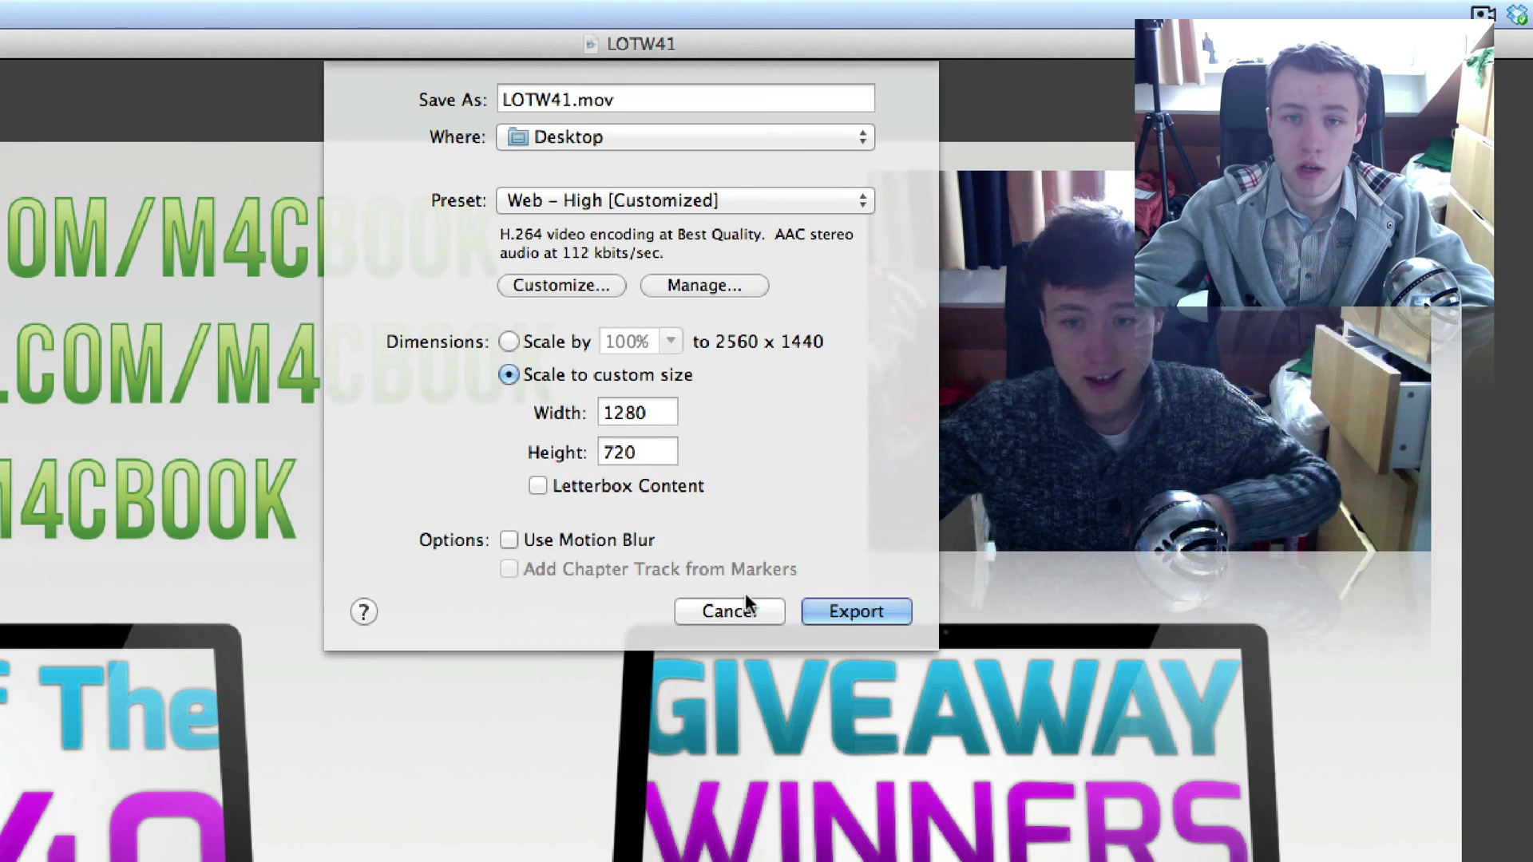
pyautogui.click(732, 611)
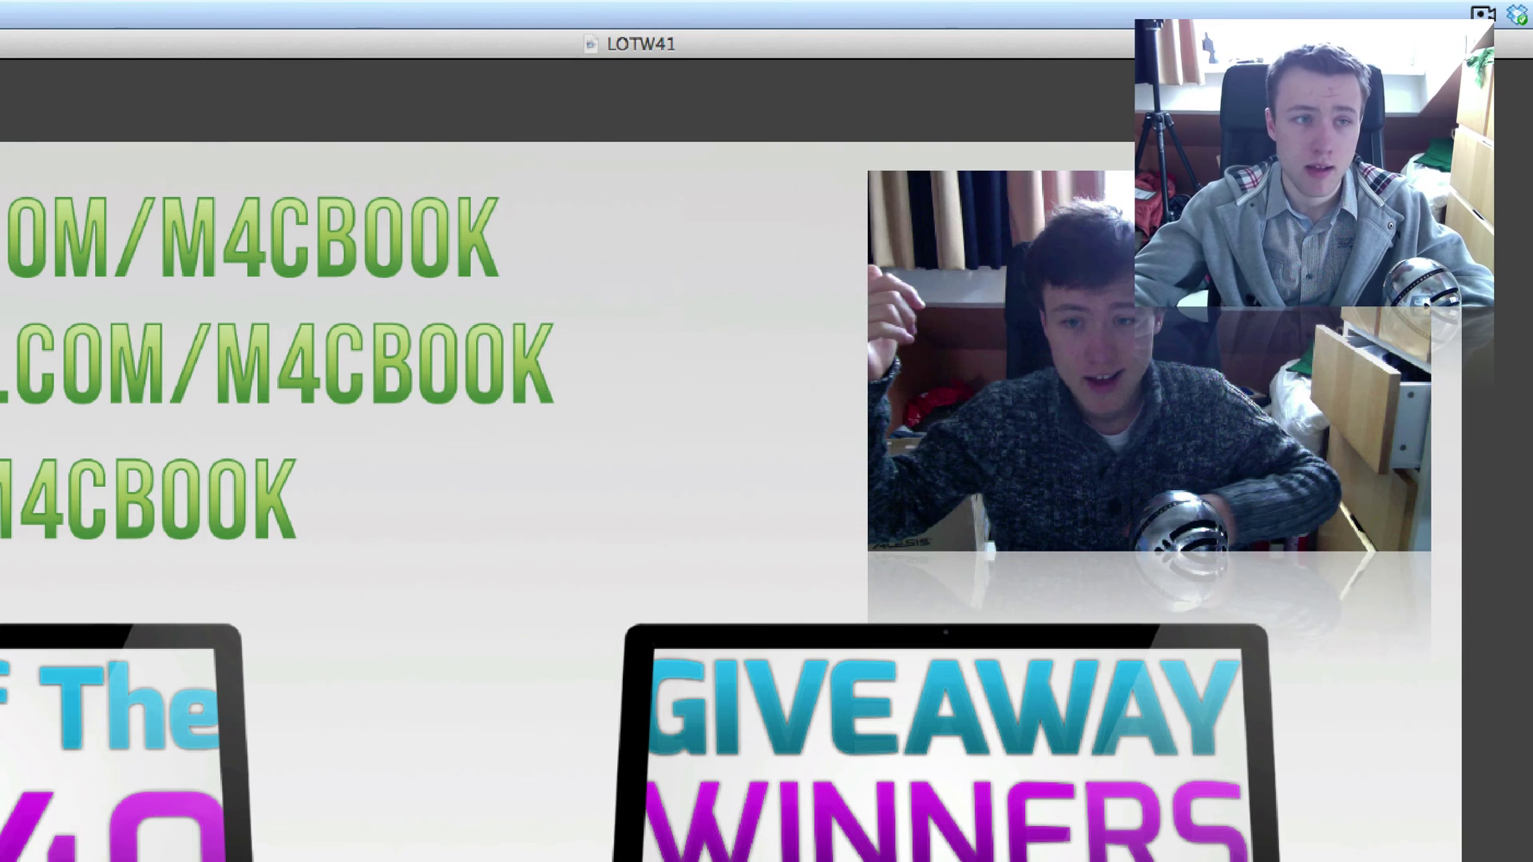
pyautogui.press('super+q')
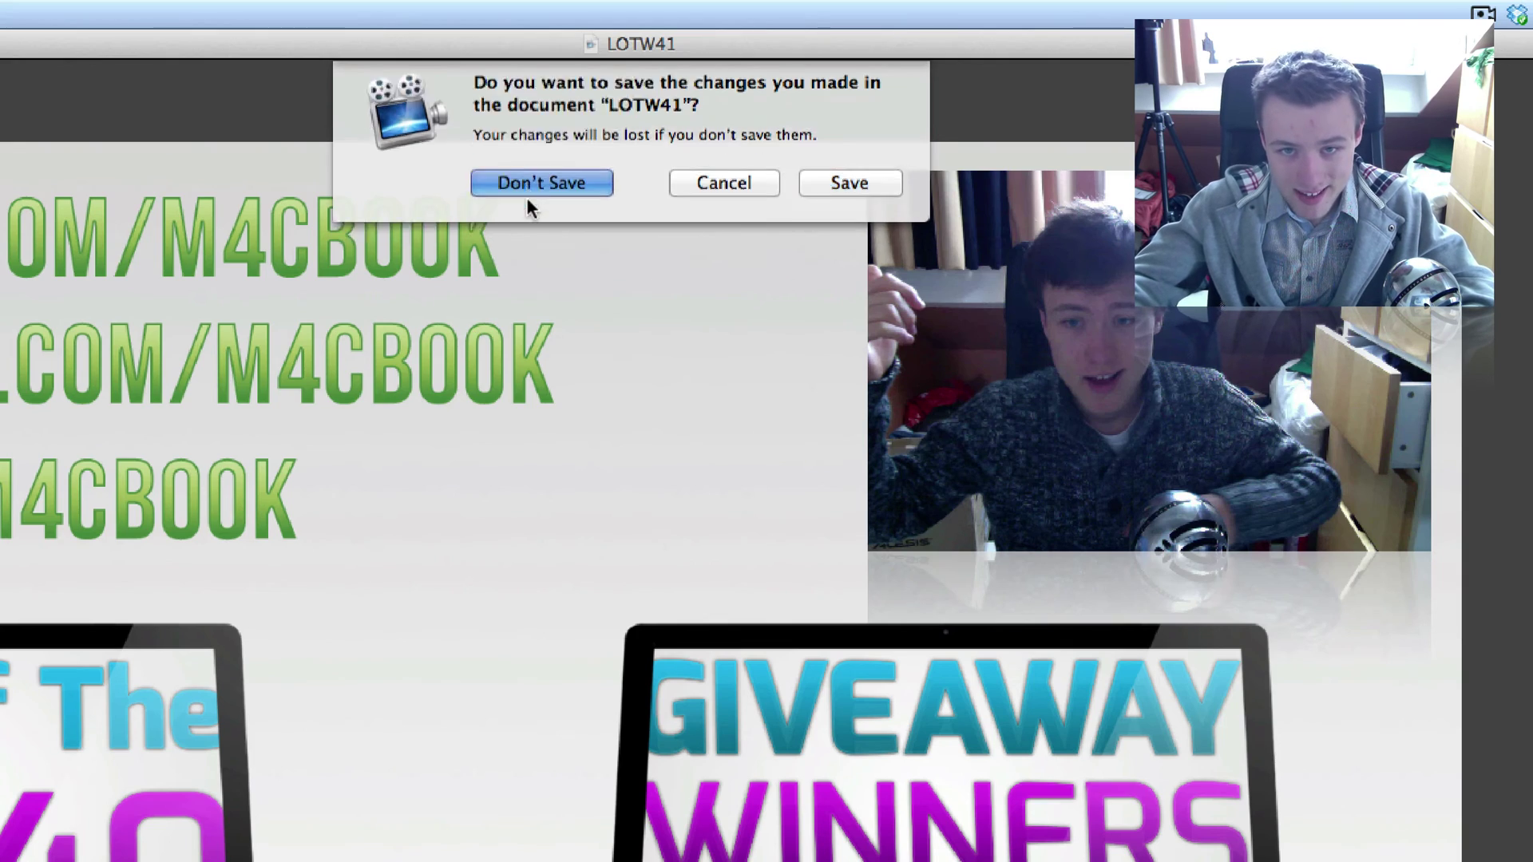
pyautogui.click(527, 198)
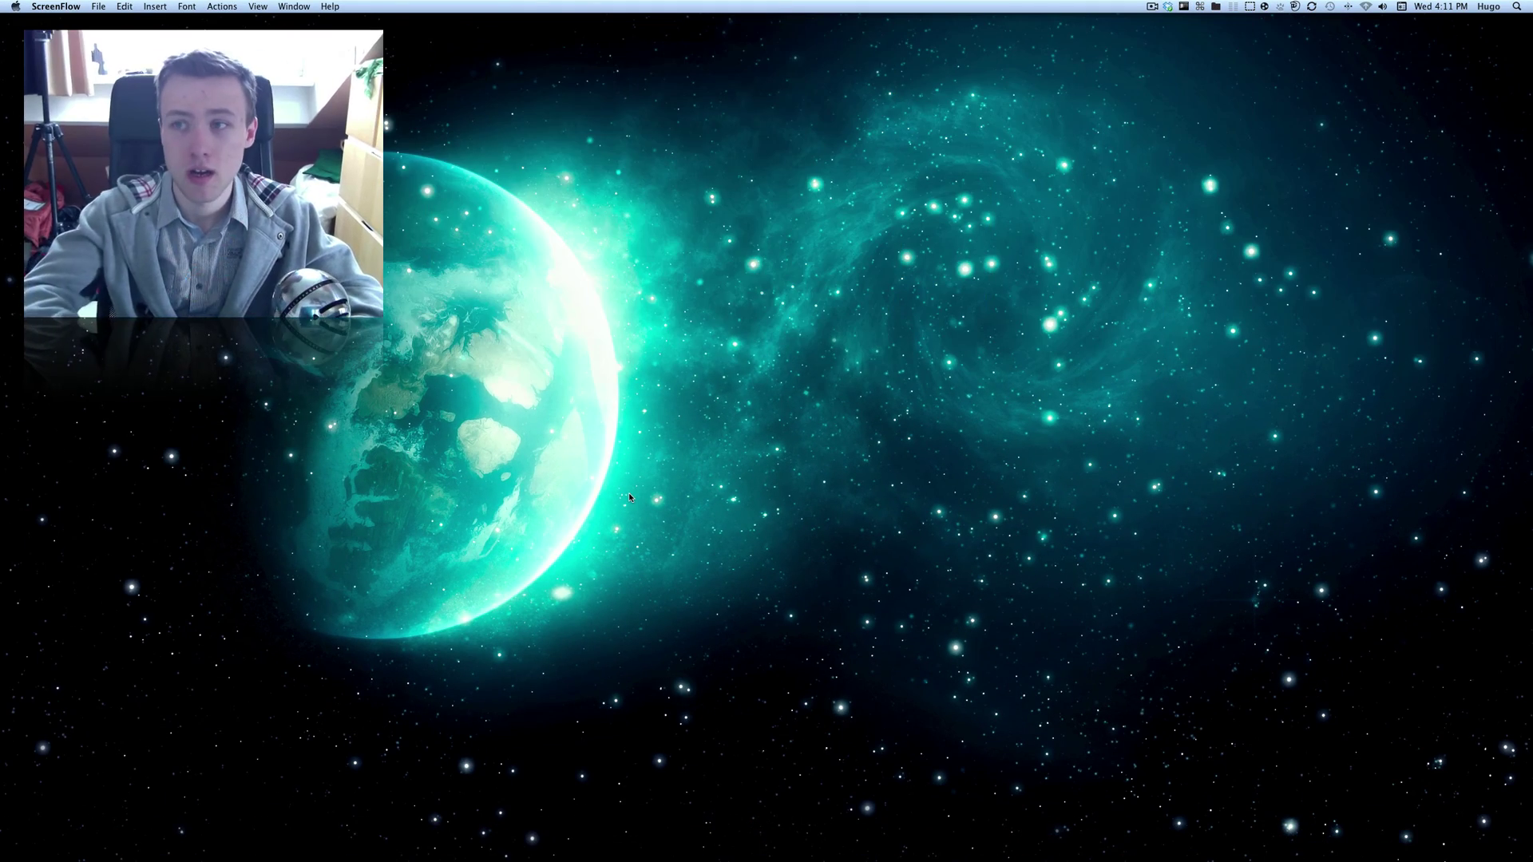
# Step: Launch MPEG Streamclip from Spotlight, reposition its window, and load LOTW41.mov from the desktop
pyautogui.press('super+space')
pyautogui.write('mplay')
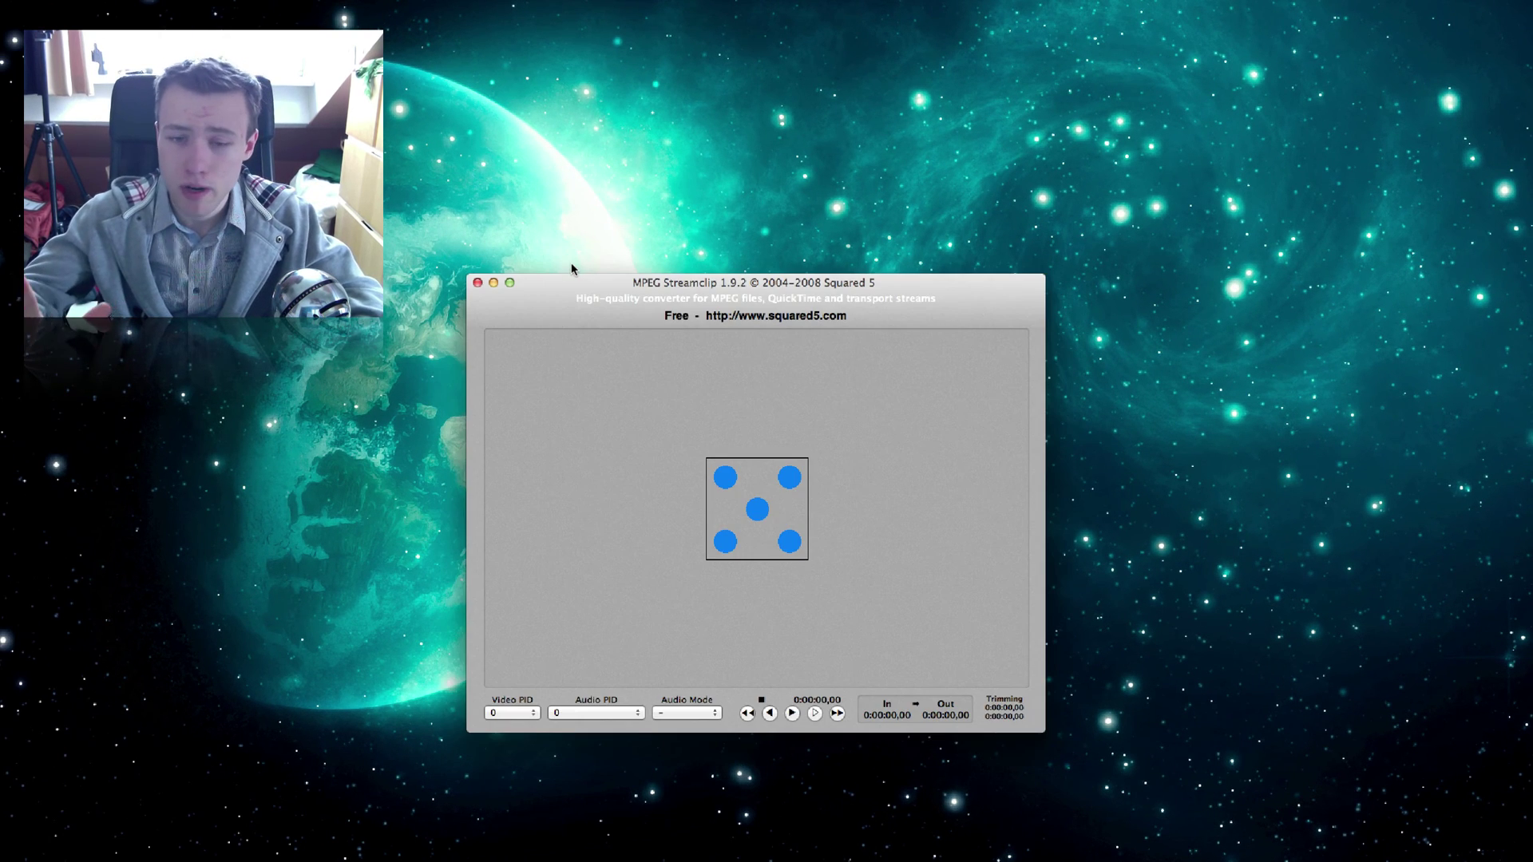
pyautogui.moveTo(643, 286); pyautogui.dragTo(559, 246)
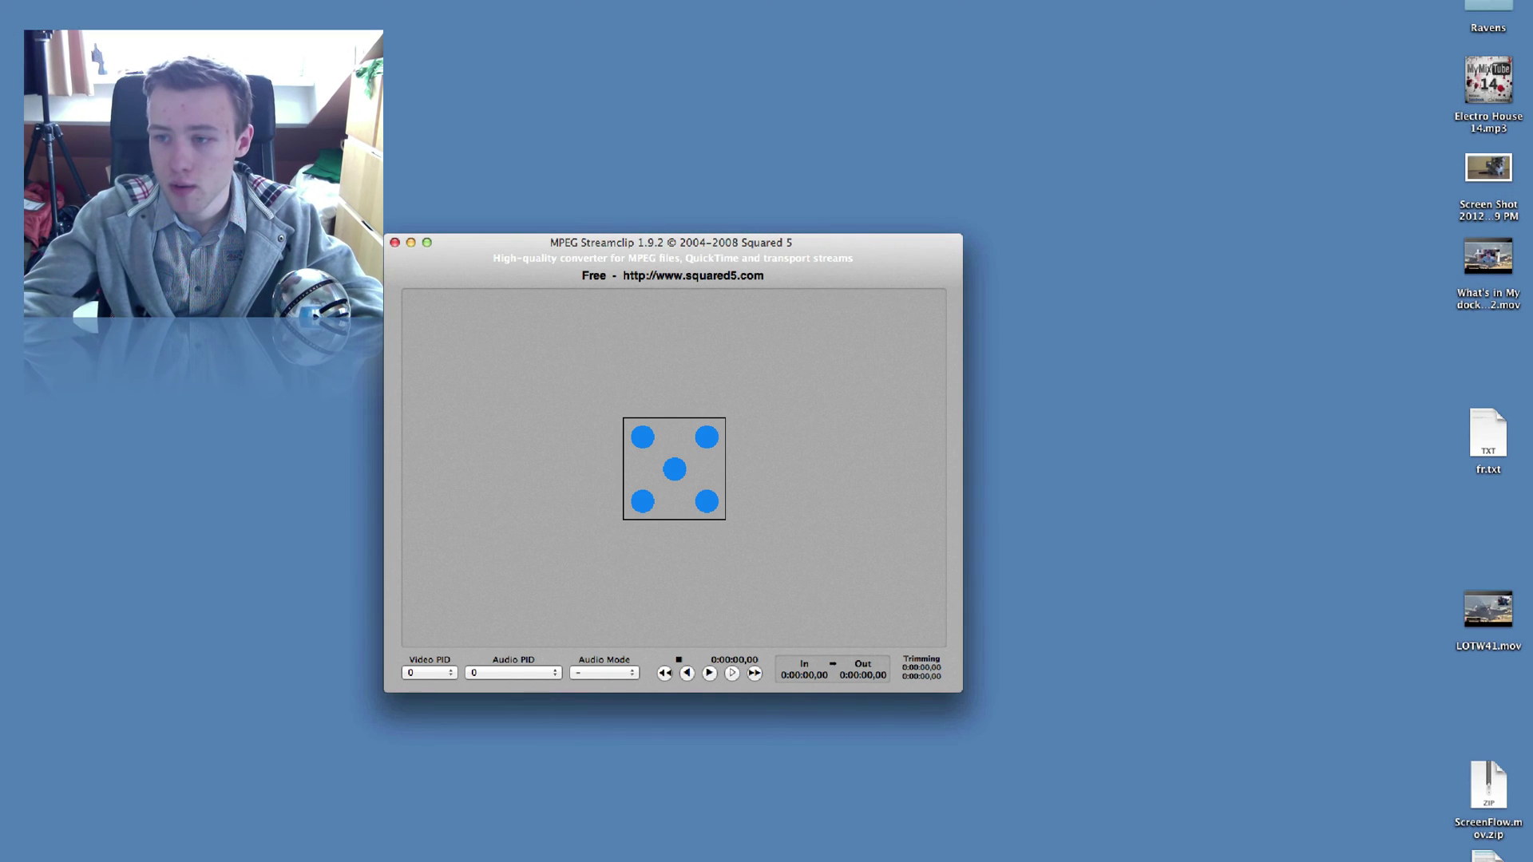
pyautogui.moveTo(1524, 649); pyautogui.dragTo(755, 508)
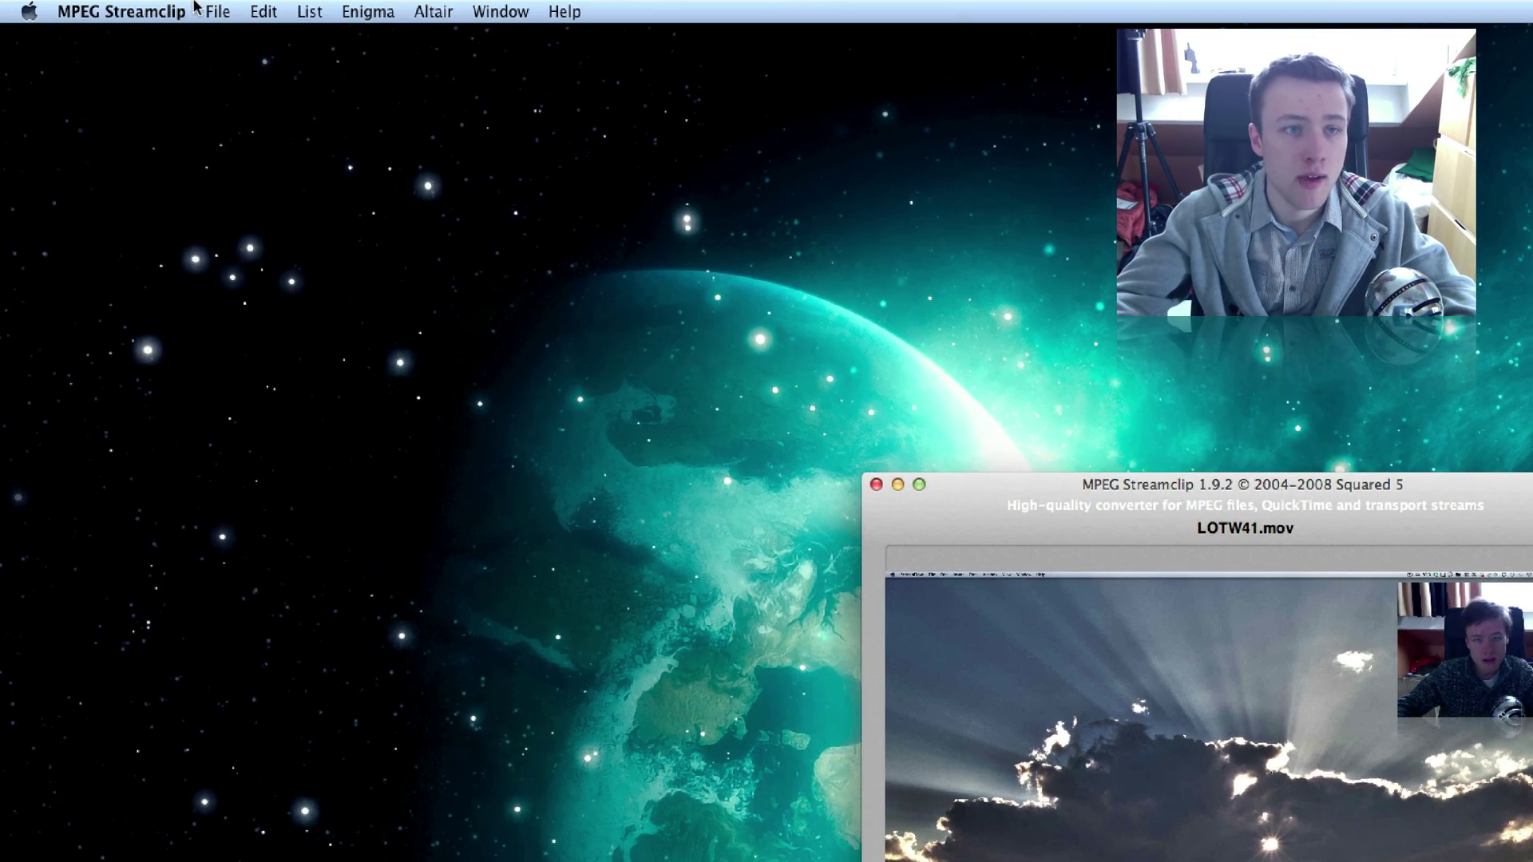
# Step: Set the QuickTime export to H.264 compression at 90% quality and choose Make Movie
pyautogui.click(210, 11)
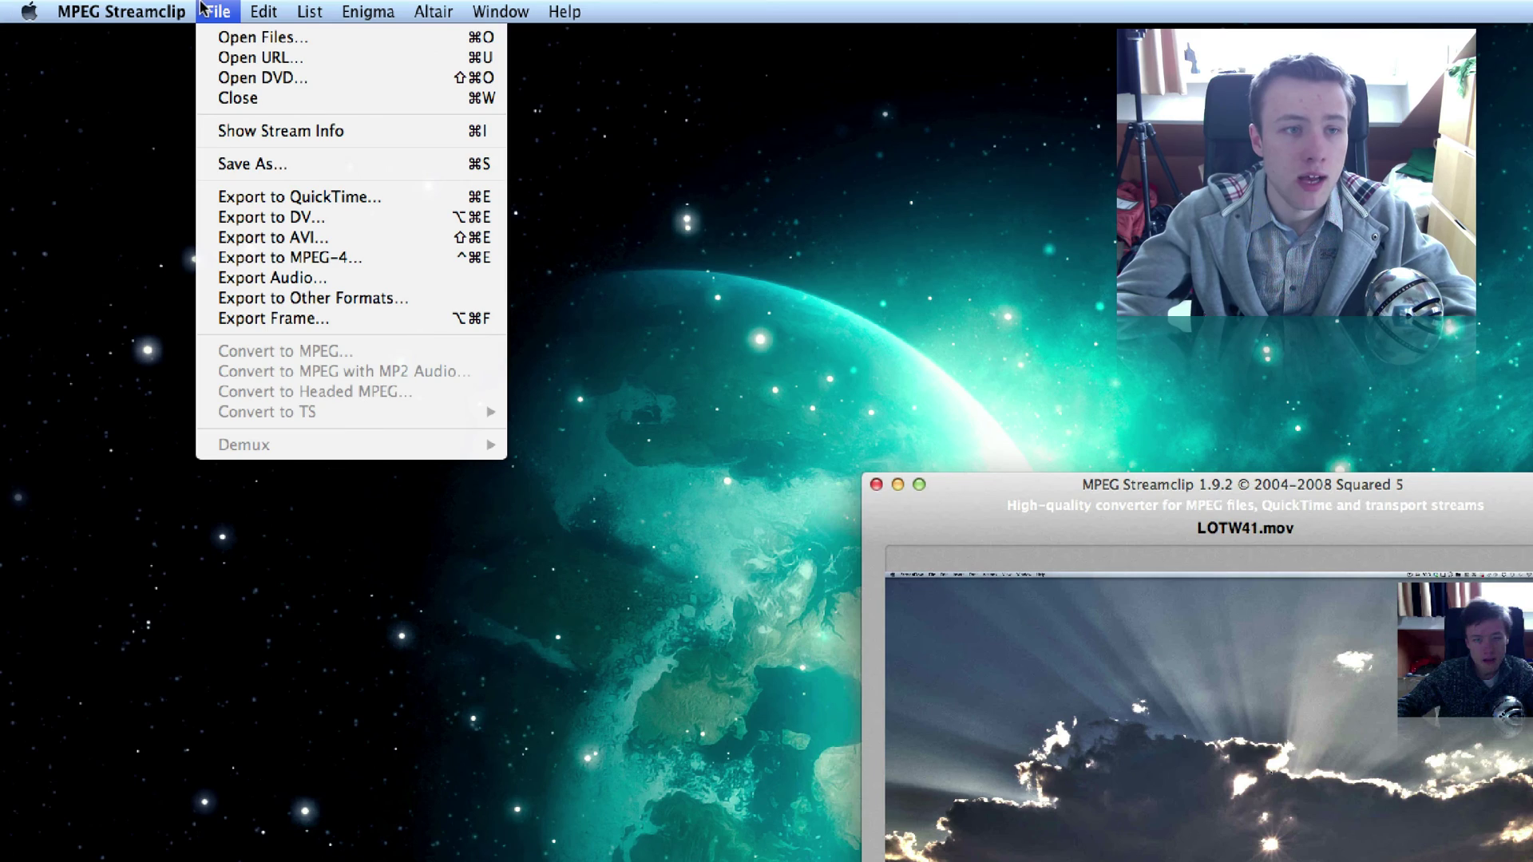
pyautogui.click(264, 197)
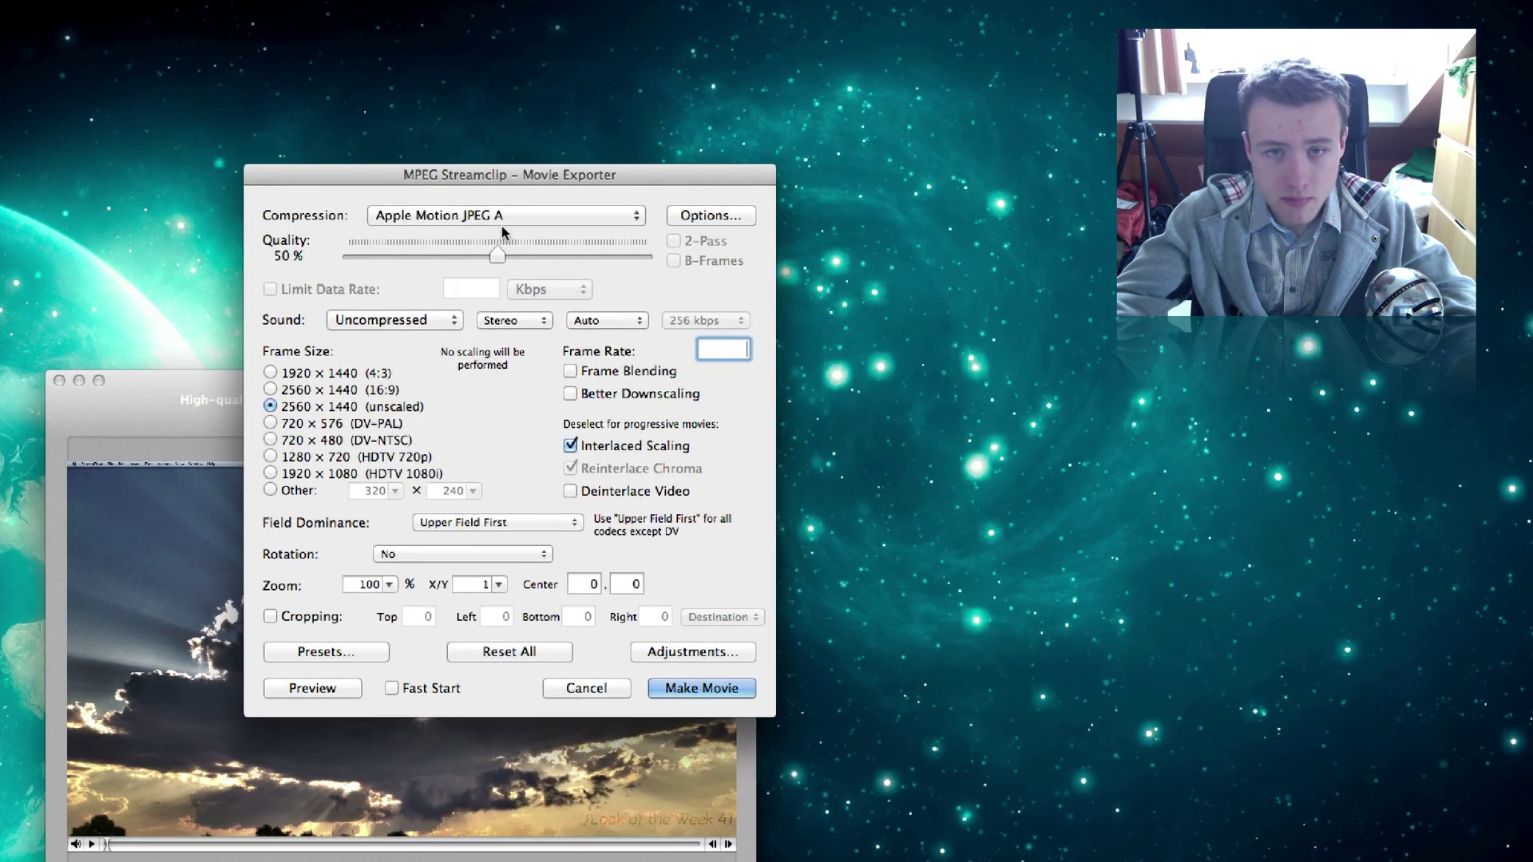
pyautogui.click(1344, 306)
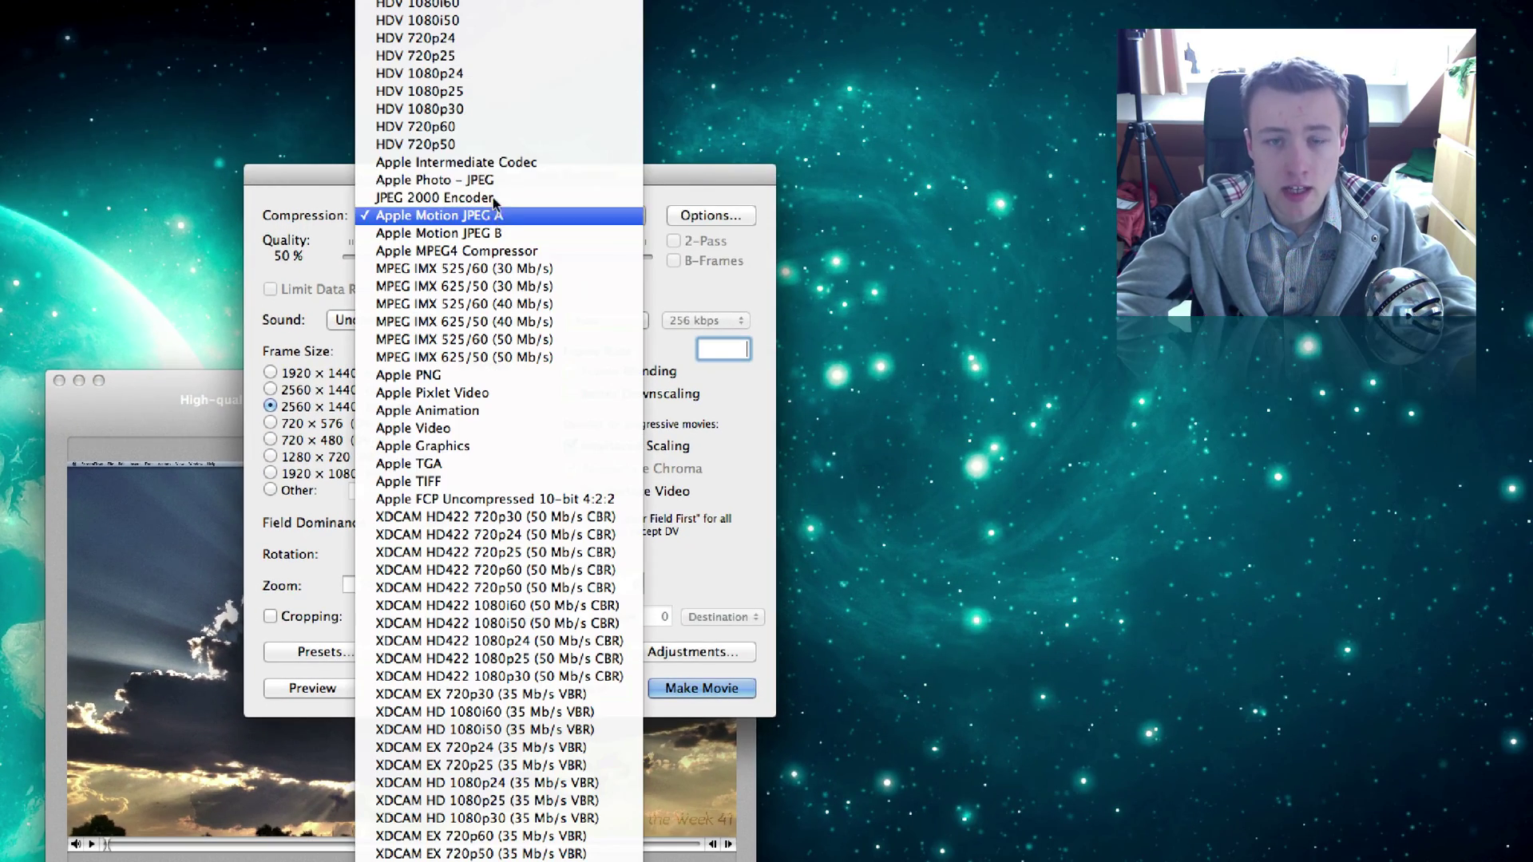
pyautogui.moveTo(491, 4)
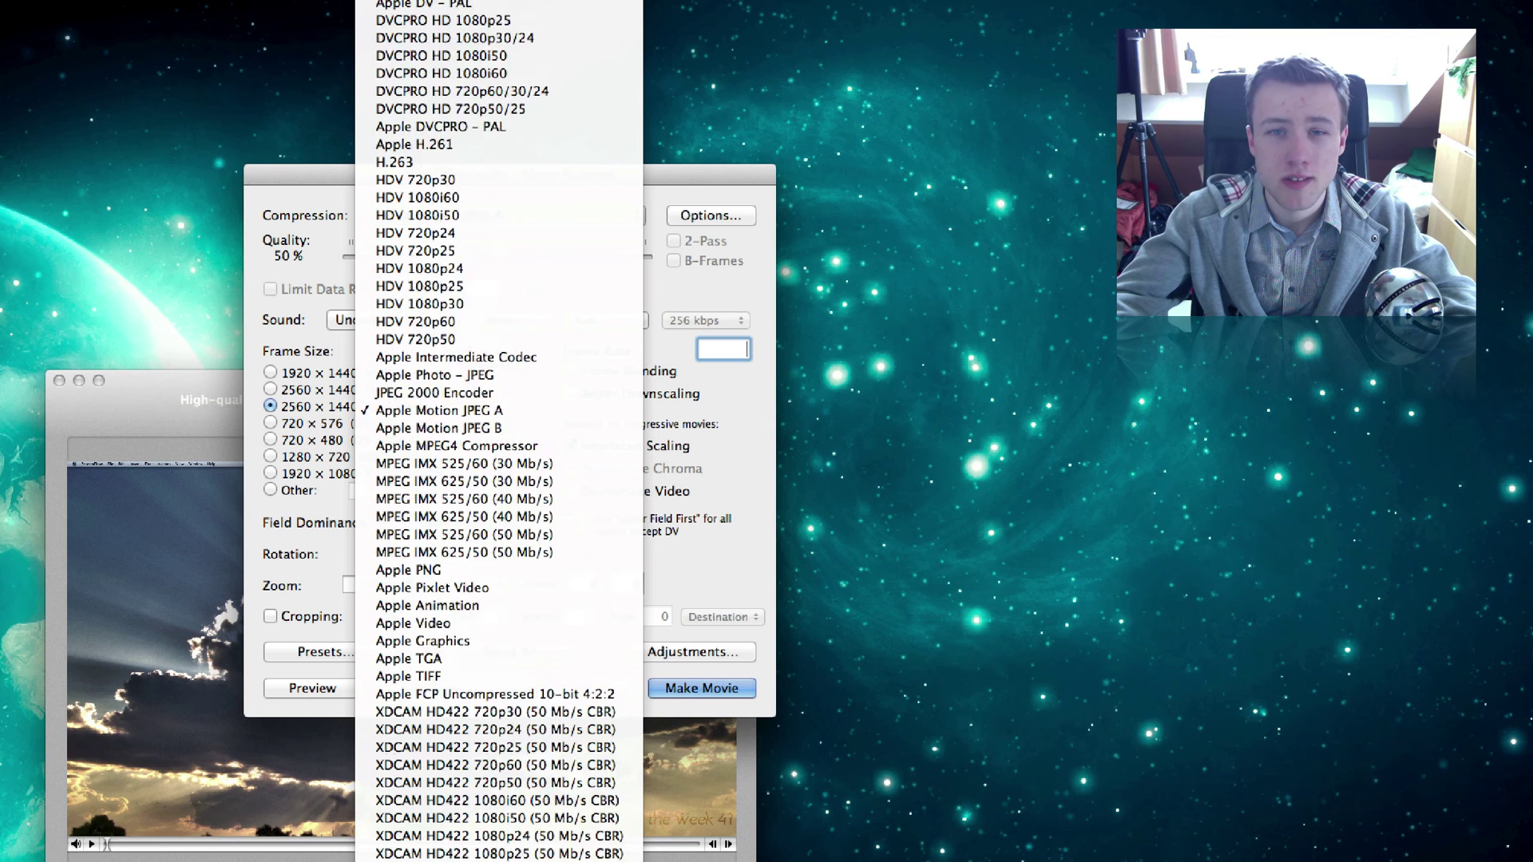
pyautogui.click(463, 144)
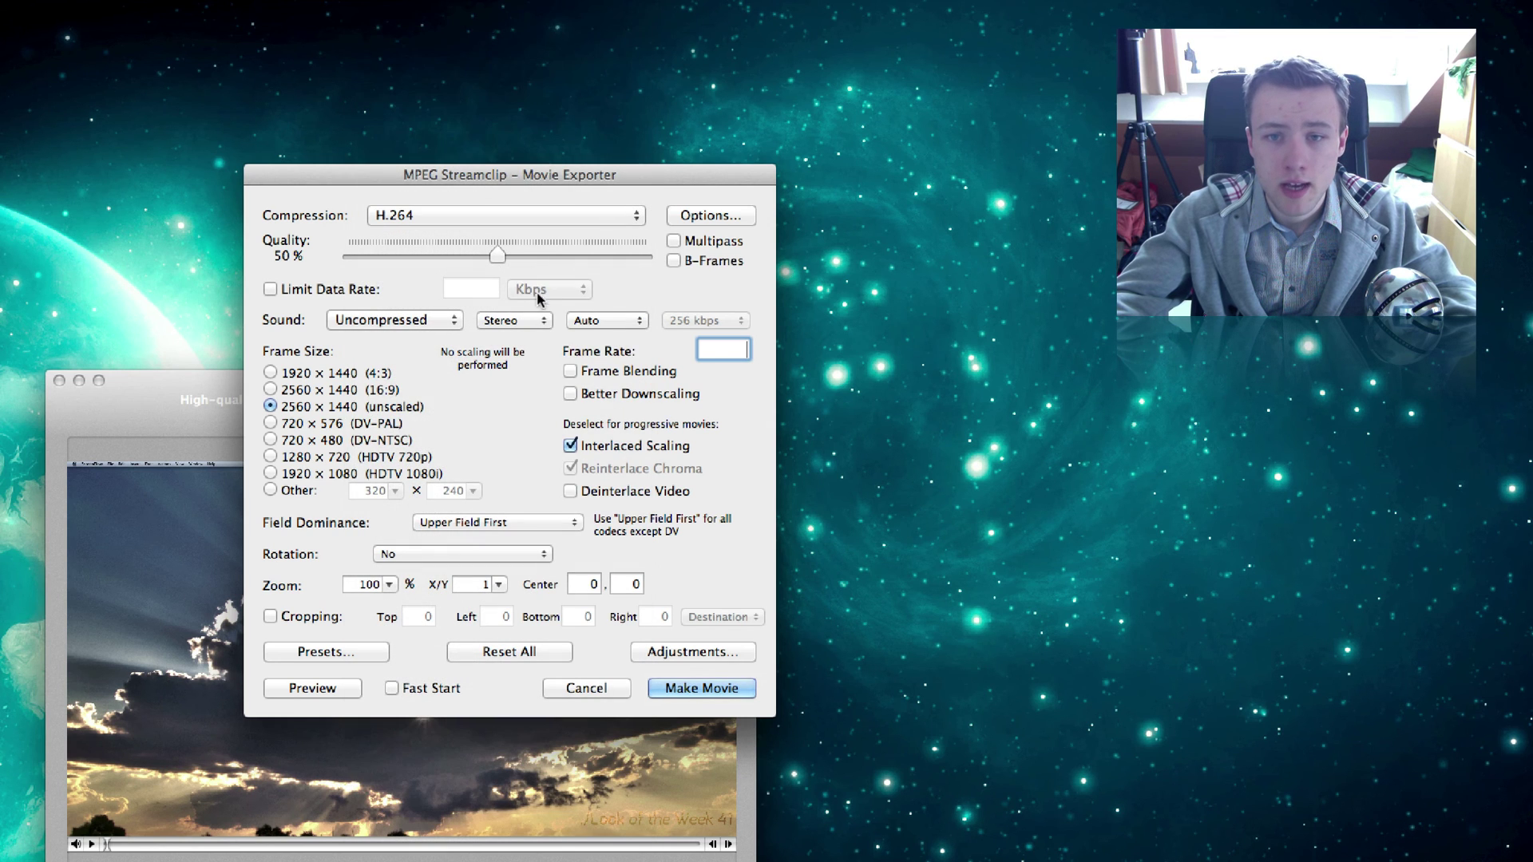
pyautogui.moveTo(496, 257); pyautogui.dragTo(610, 257)
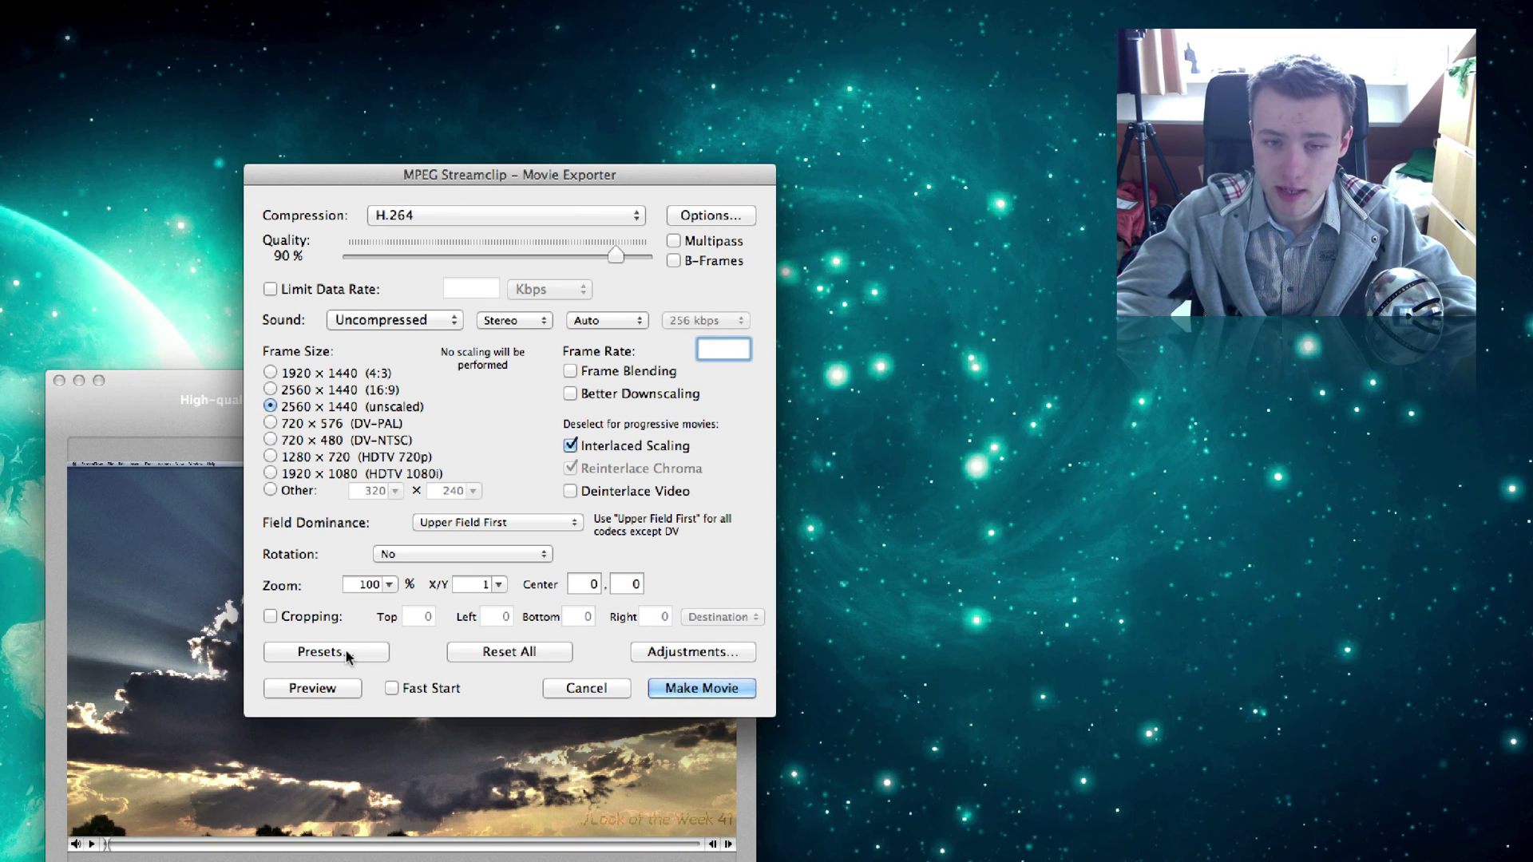
pyautogui.click(693, 689)
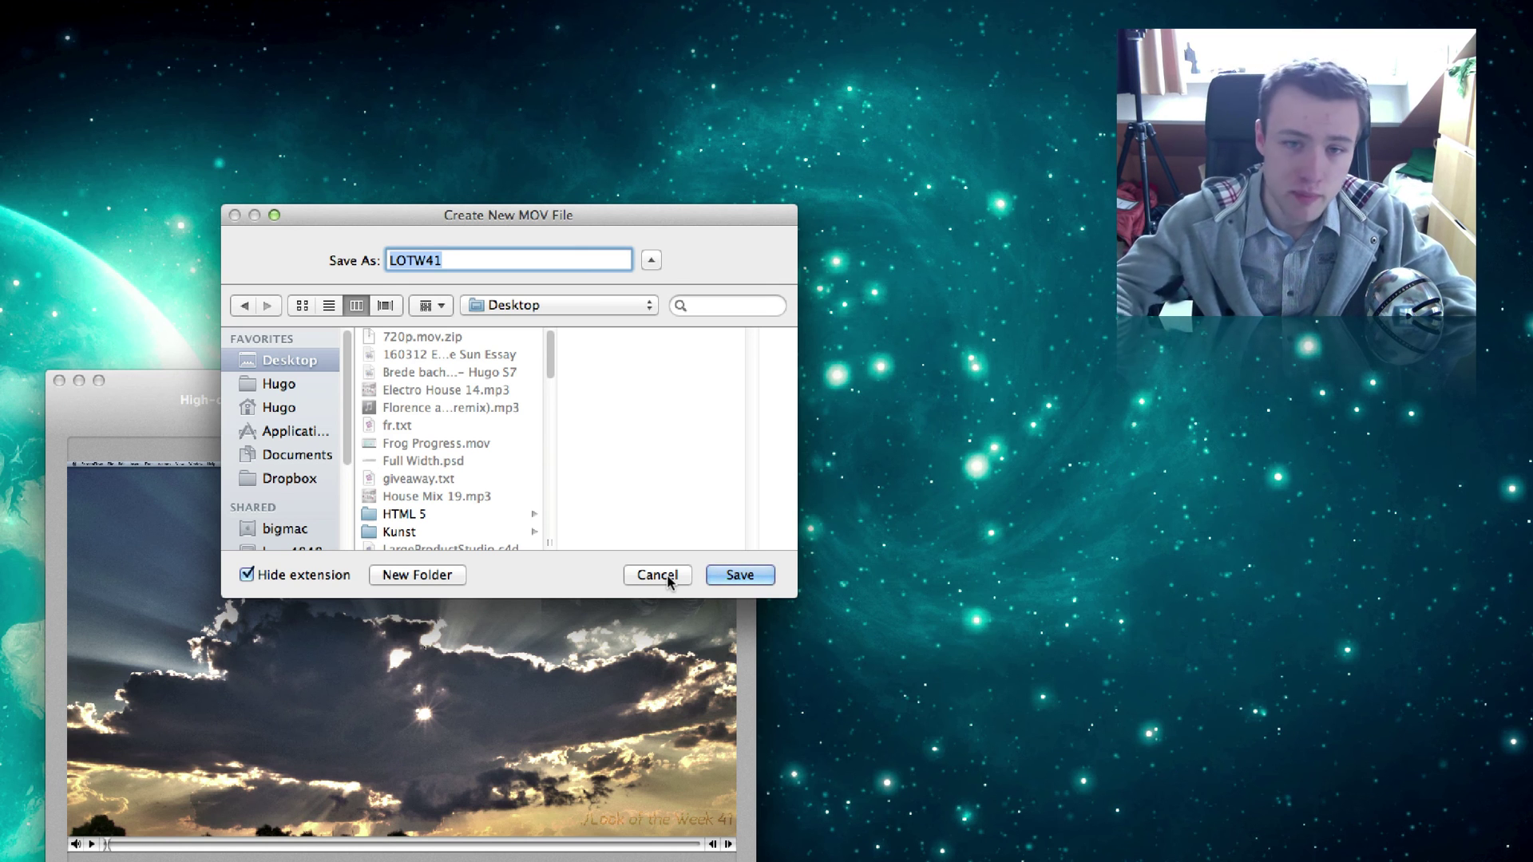
# Step: Cancel the Create New MOV File dialog without saving
pyautogui.click(657, 574)
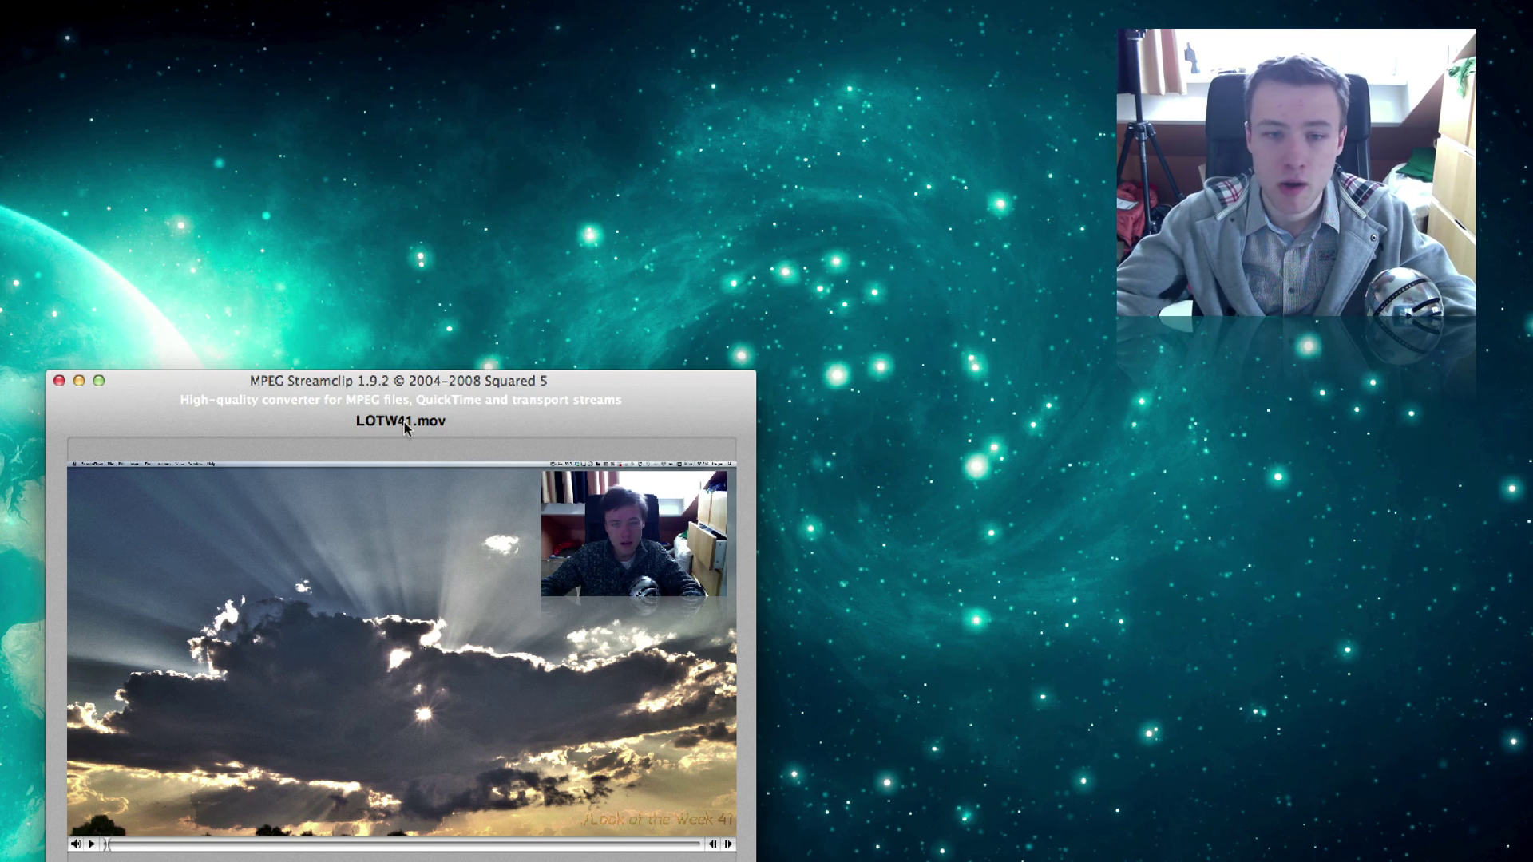